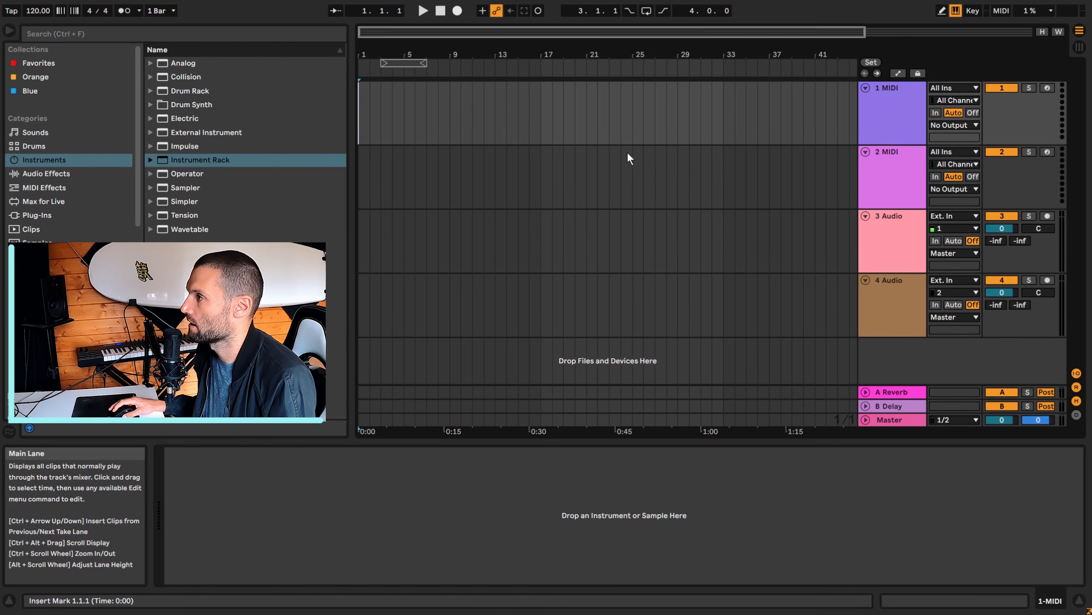
- Insert a MIDI track below the first track and undo the insertion
{"action": "left_click", "coordinate": [896, 125]}
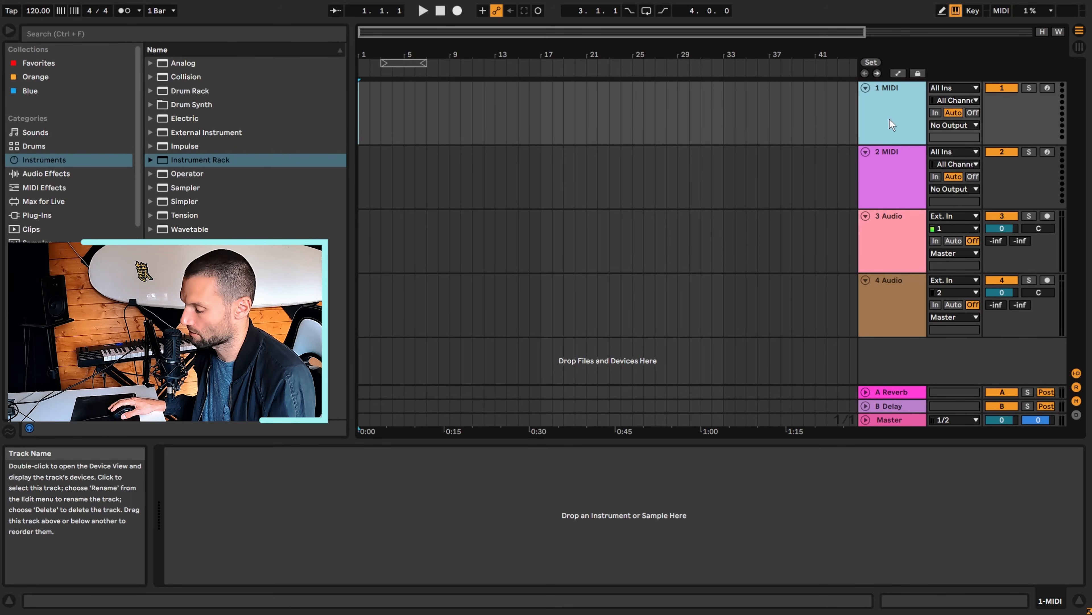
{"action": "key", "text": "ctrl+shift+t"}
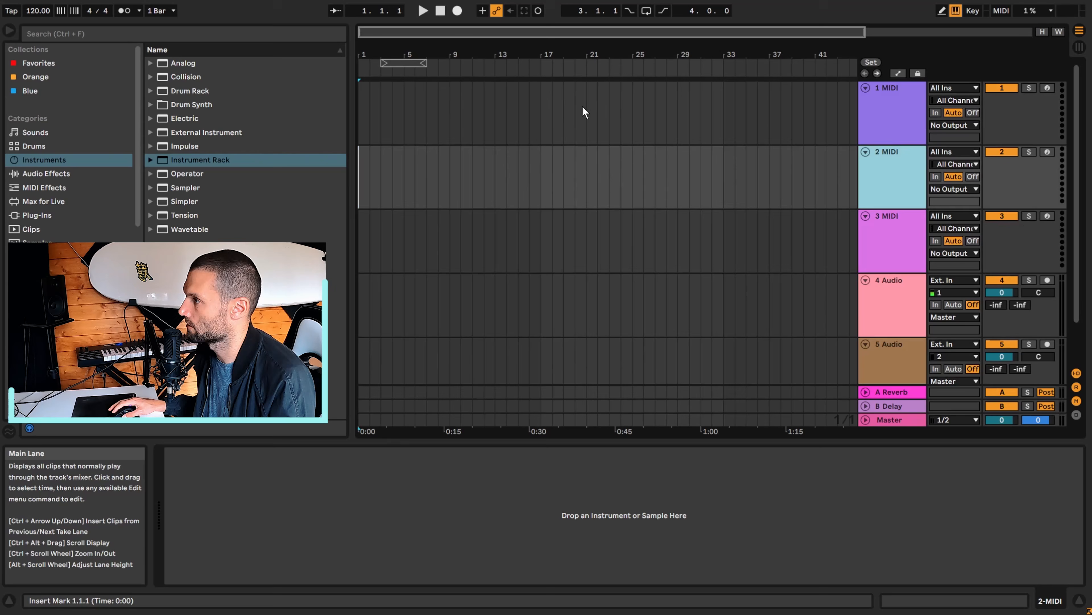
{"action": "key", "text": "ctrl+z"}
- Create an empty eight-bar MIDI clip on the first MIDI track from bar 17 to bar 25
{"action": "left_click", "coordinate": [540, 122]}
{"action": "left_click_drag", "start_coordinate": [540, 112], "coordinate": [632, 120]}
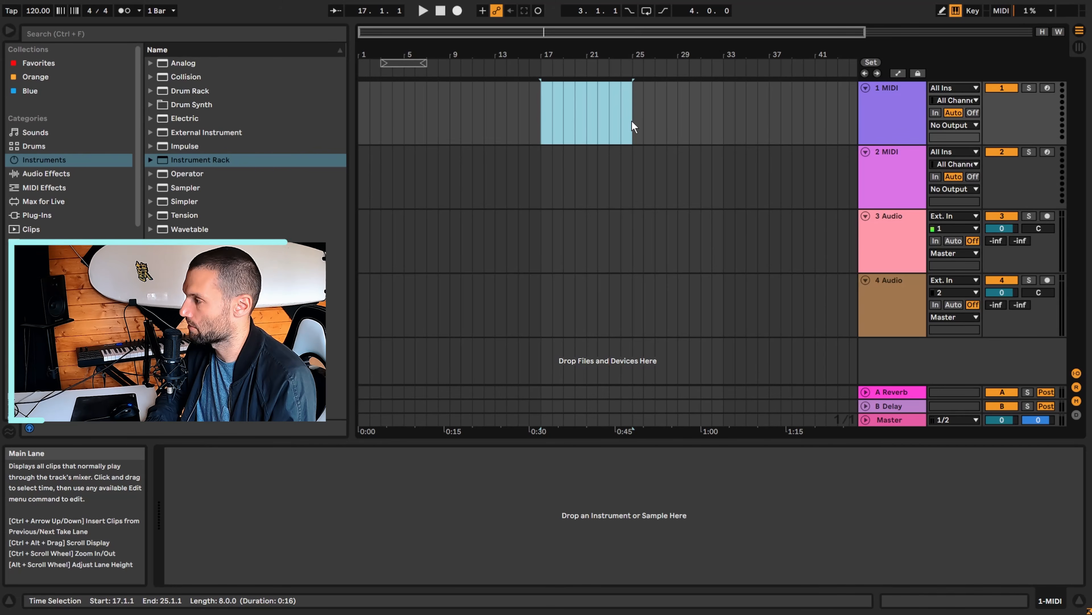
{"action": "key", "text": "ctrl+shift+m"}
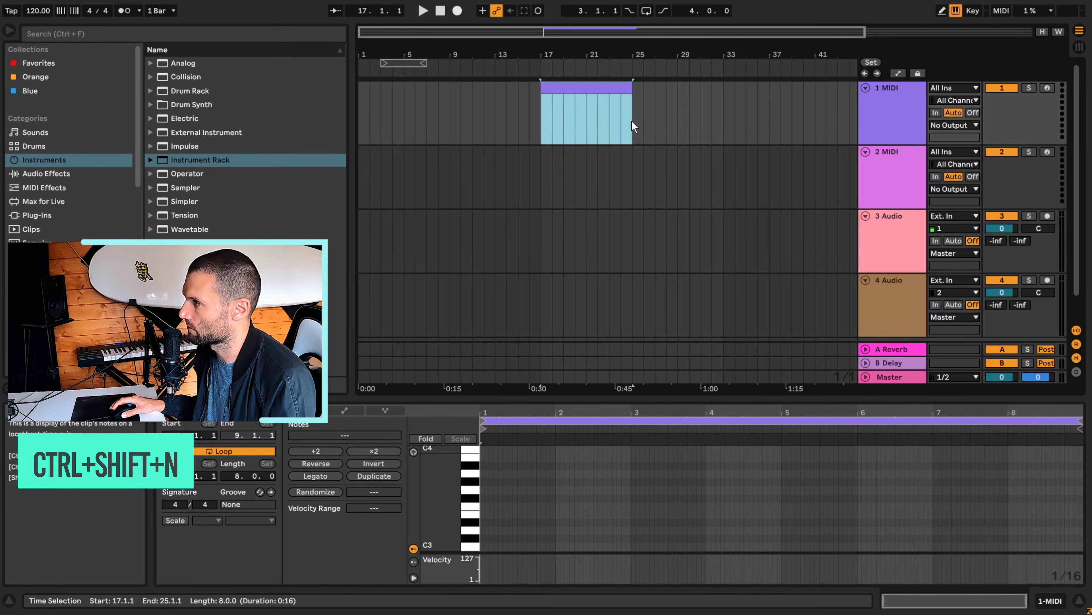
{"action": "left_click", "coordinate": [609, 406]}
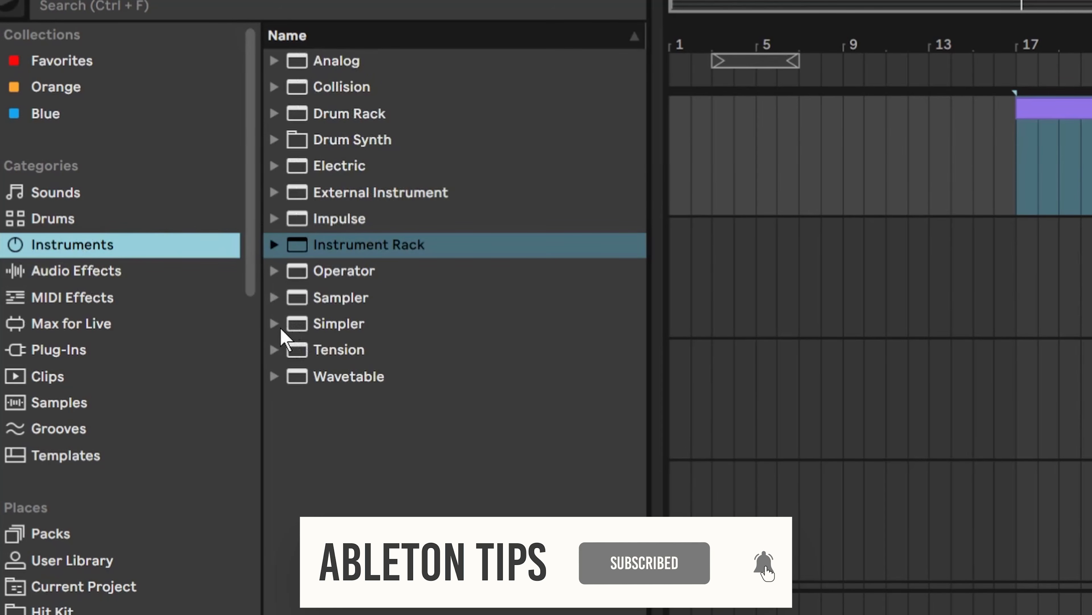
- Load the Grand Piano preset from Simpler's Piano & Keys instruments onto the first MIDI track
{"action": "left_click", "coordinate": [277, 325]}
{"action": "left_click", "coordinate": [290, 482]}
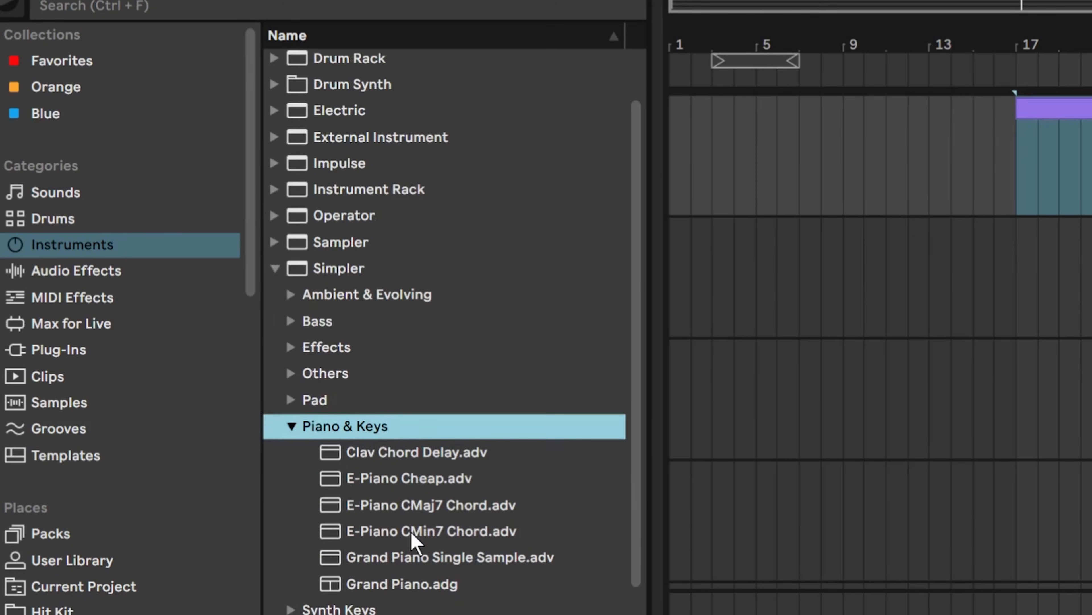
{"action": "left_click", "coordinate": [445, 529]}
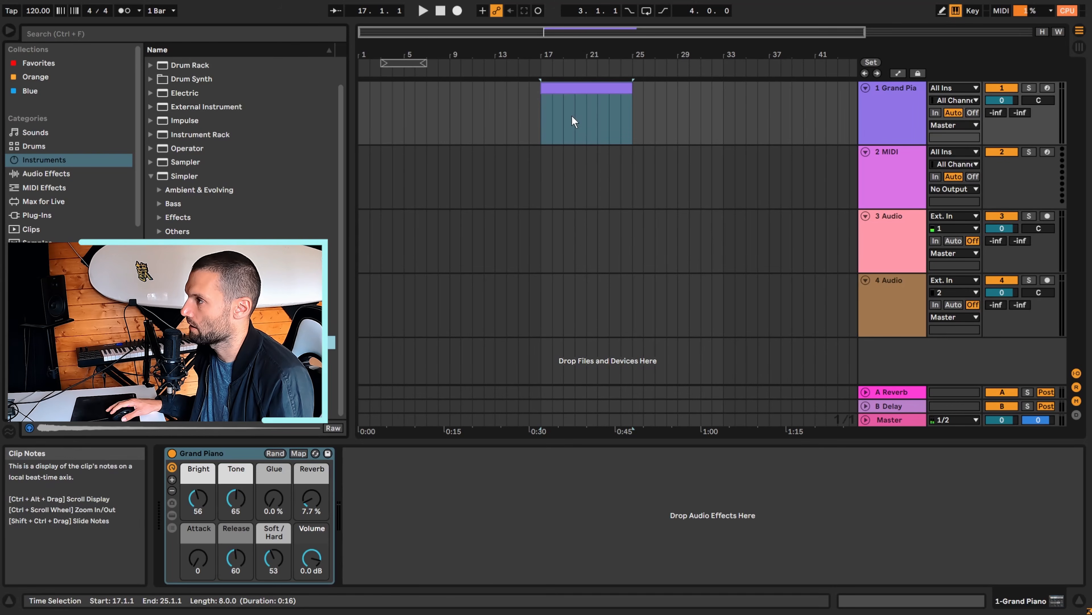
- Draw a two-bar D3 note at the start of the clip in an enlarged note editor and play it back
{"action": "left_click", "coordinate": [570, 111]}
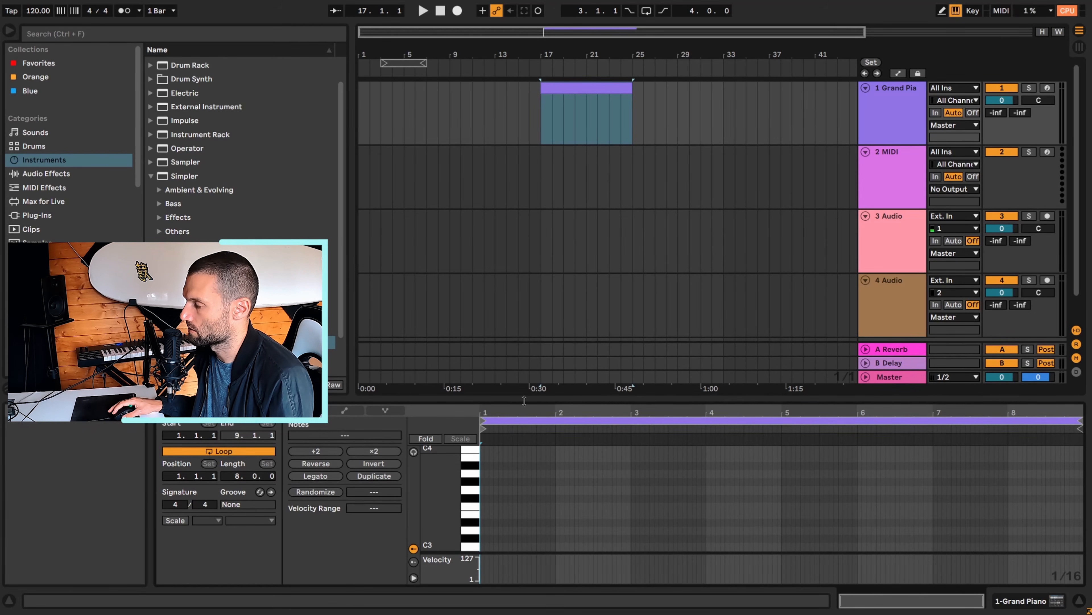
{"action": "left_click_drag", "start_coordinate": [532, 394], "coordinate": [536, 284]}
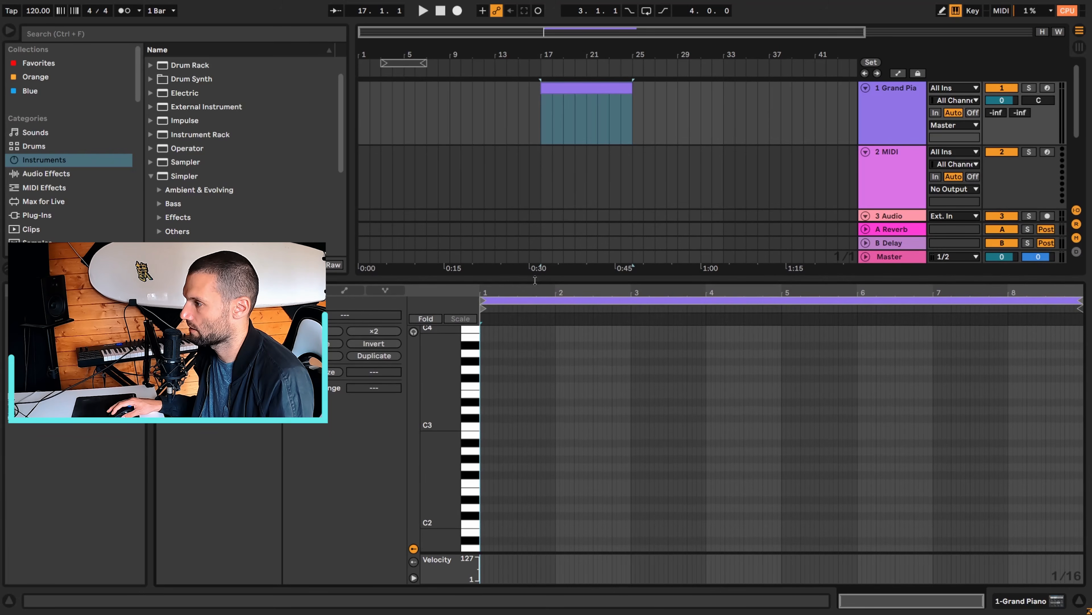
{"action": "double_click", "coordinate": [483, 409]}
{"action": "left_click_drag", "start_coordinate": [484, 409], "coordinate": [630, 411]}
{"action": "key", "text": "space"}
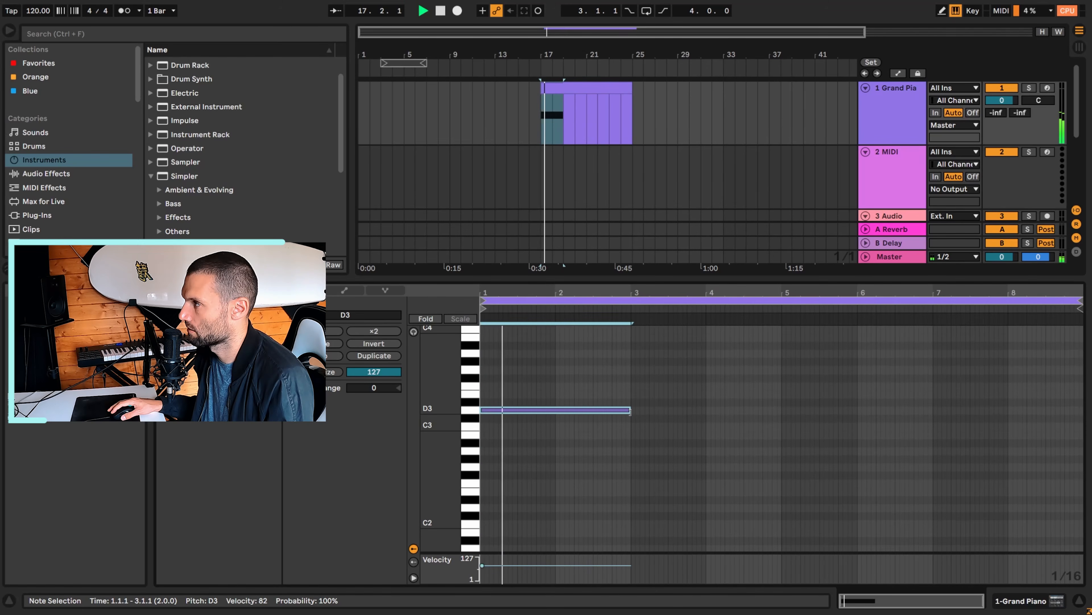
{"action": "key", "text": "space"}
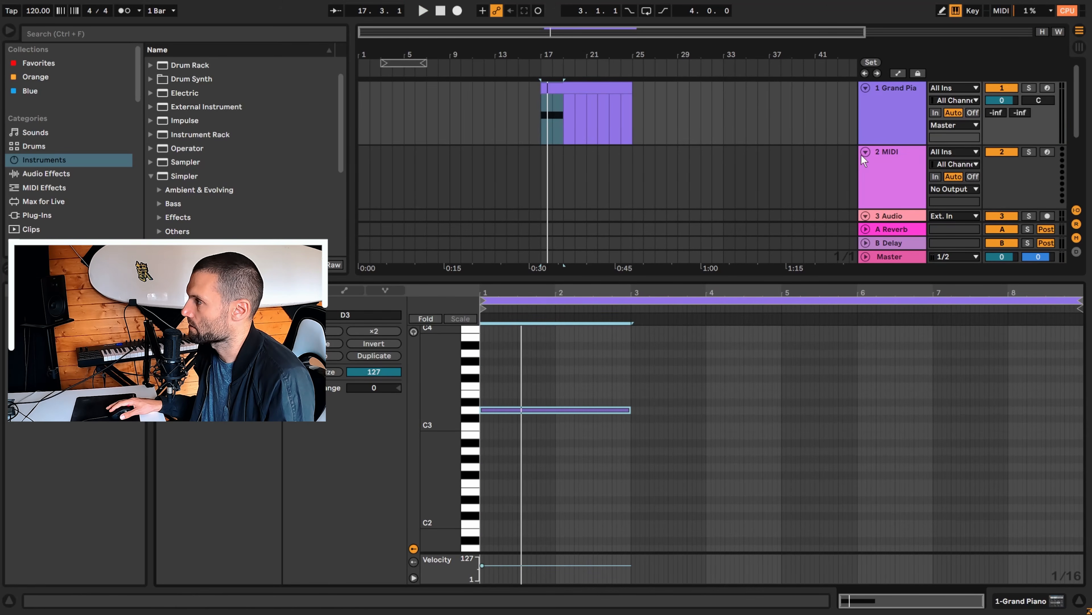
- Raise the Grand Piano's Reverb to 39 % and play the clip to hear it
{"action": "double_click", "coordinate": [896, 122]}
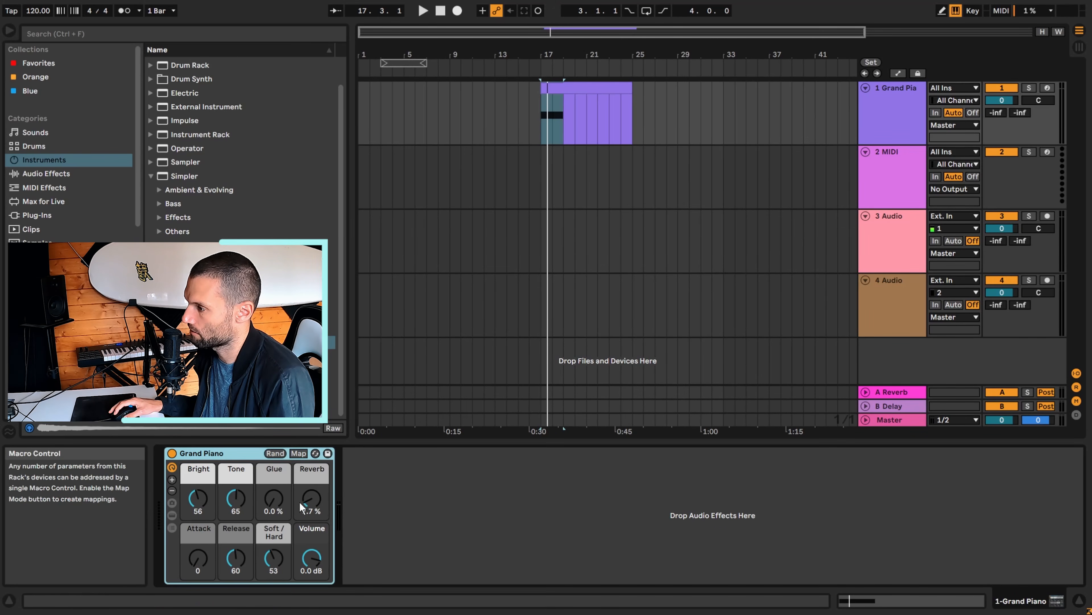
{"action": "left_click", "coordinate": [311, 500]}
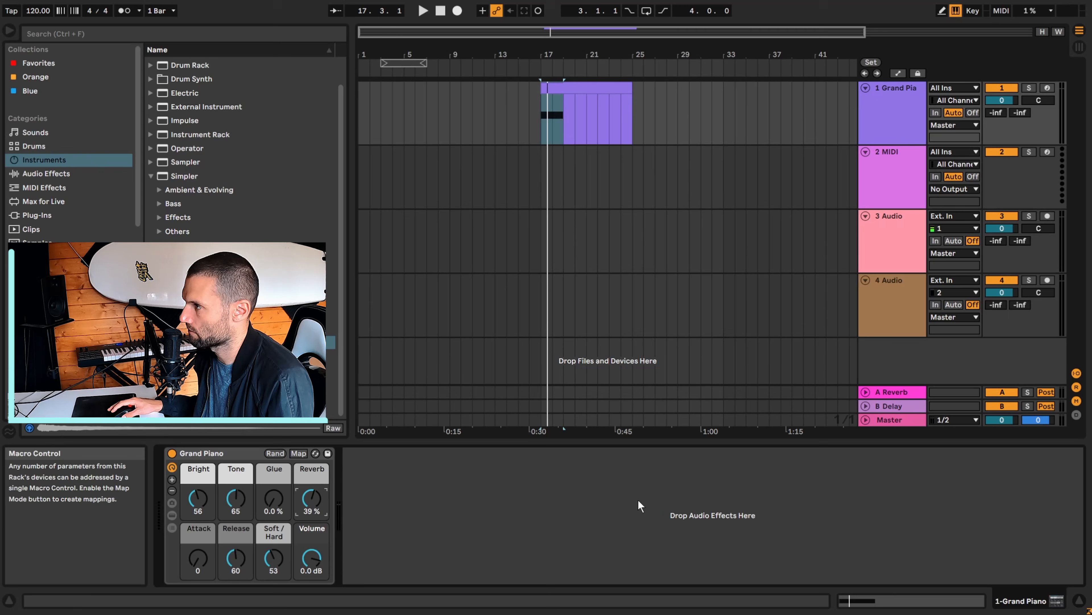
{"action": "key", "text": "space"}
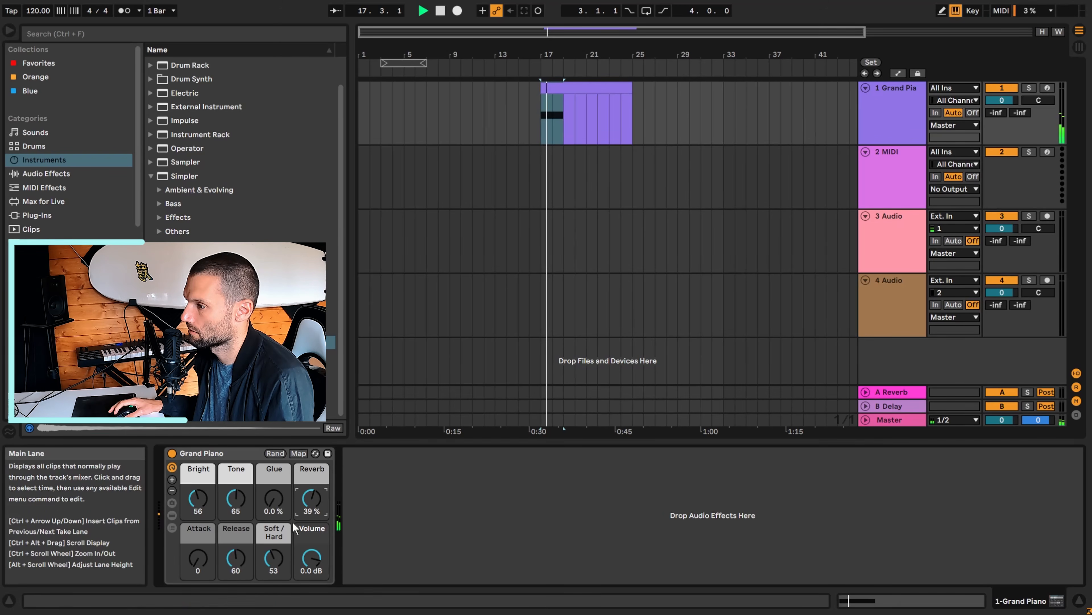
{"action": "key", "text": "space"}
- Raise the Grand Piano's Volume to 6.0 dB and listen to the clip again
{"action": "left_click", "coordinate": [578, 89]}
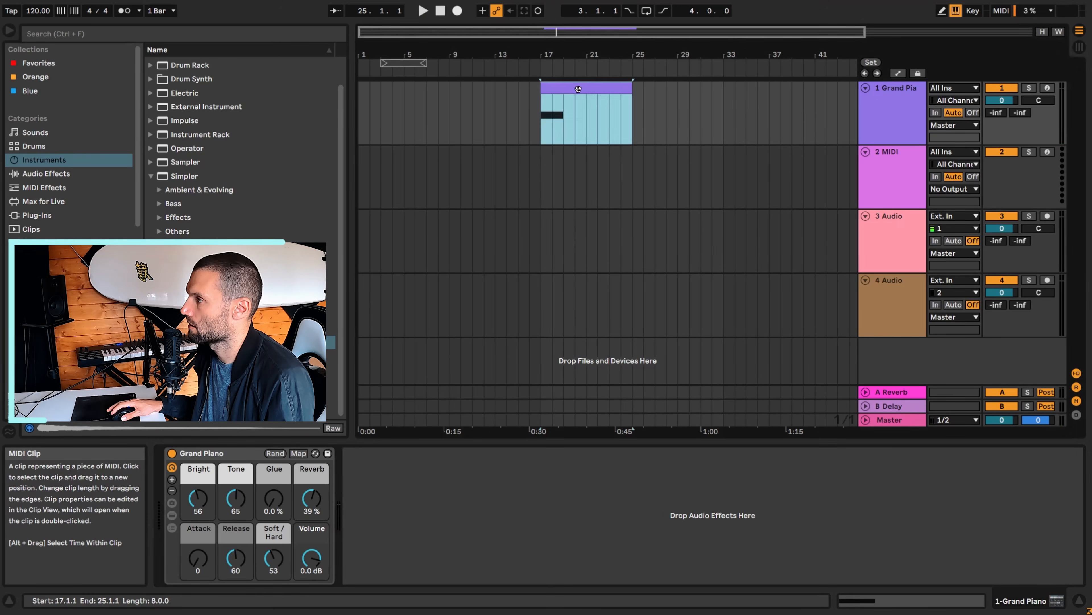
{"action": "double_click", "coordinate": [578, 88]}
{"action": "double_click", "coordinate": [878, 118]}
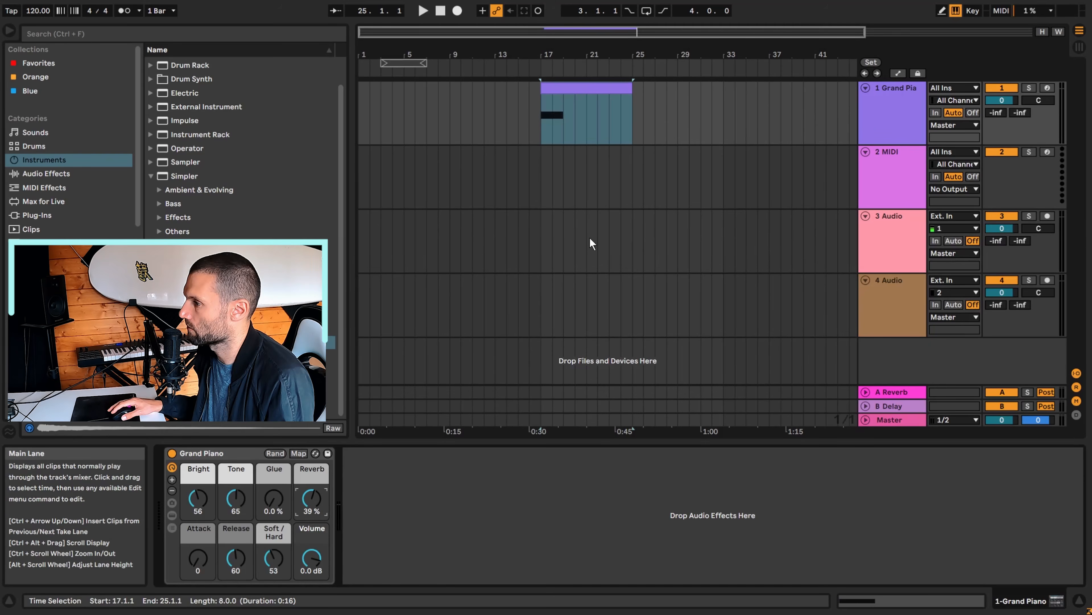
{"action": "left_click", "coordinate": [310, 559]}
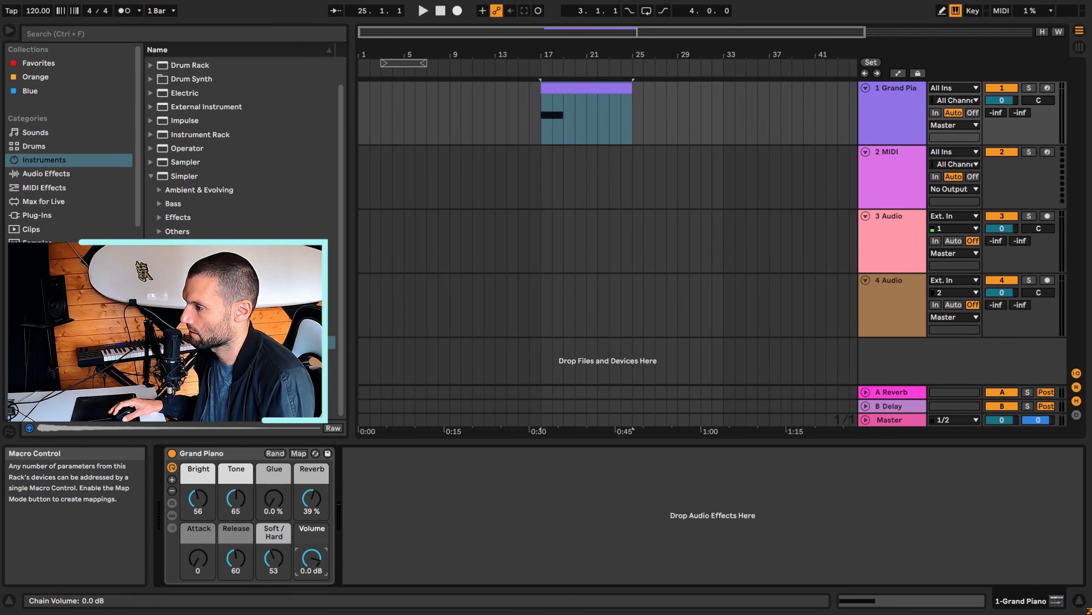
{"action": "left_click_drag", "start_coordinate": [311, 559], "coordinate": [310, 554]}
{"action": "key", "text": "space"}
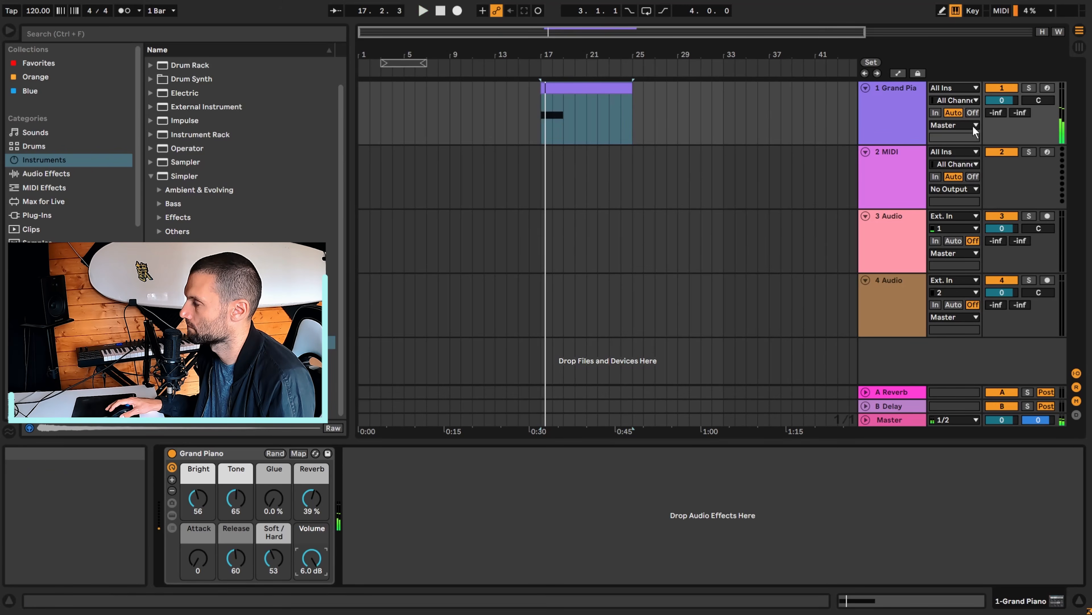
- Find the Utility effect in the browser and add it after the Grand Piano
{"action": "left_click", "coordinate": [274, 34]}
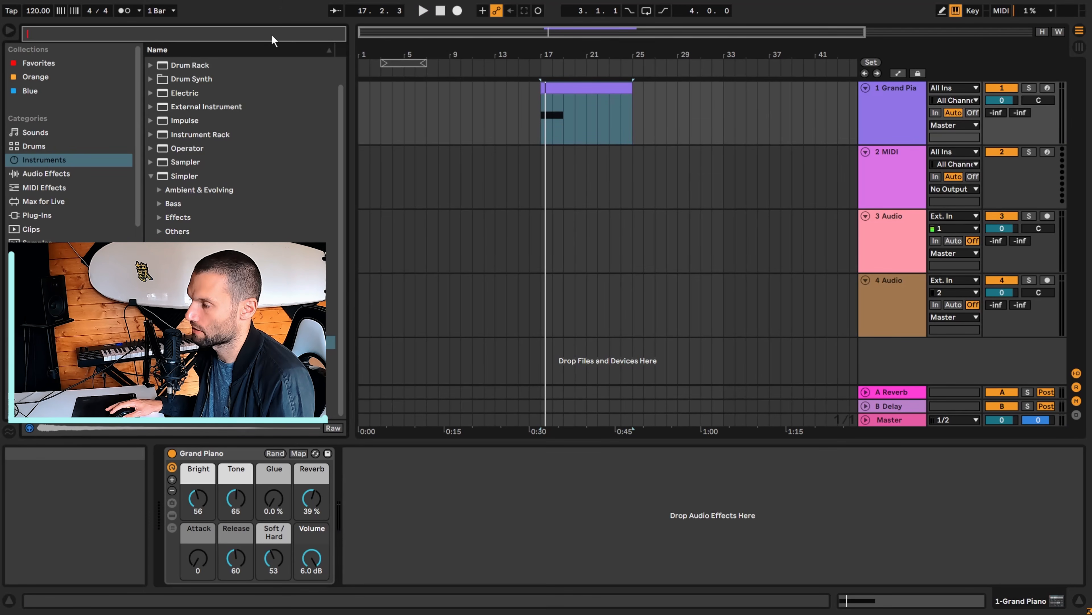
{"action": "type", "text": "ut"}
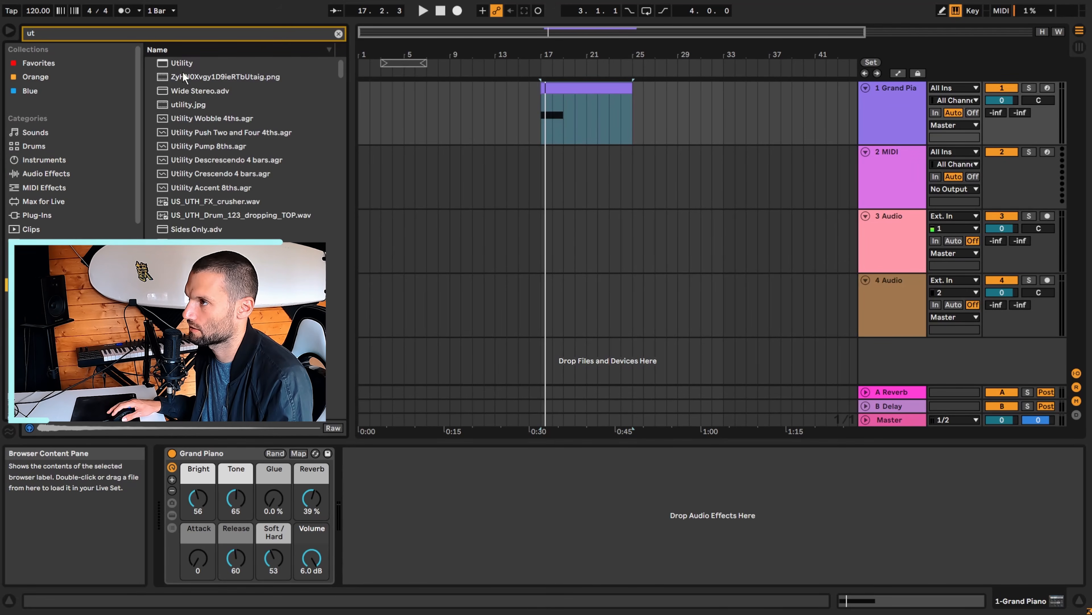
{"action": "double_click", "coordinate": [186, 62]}
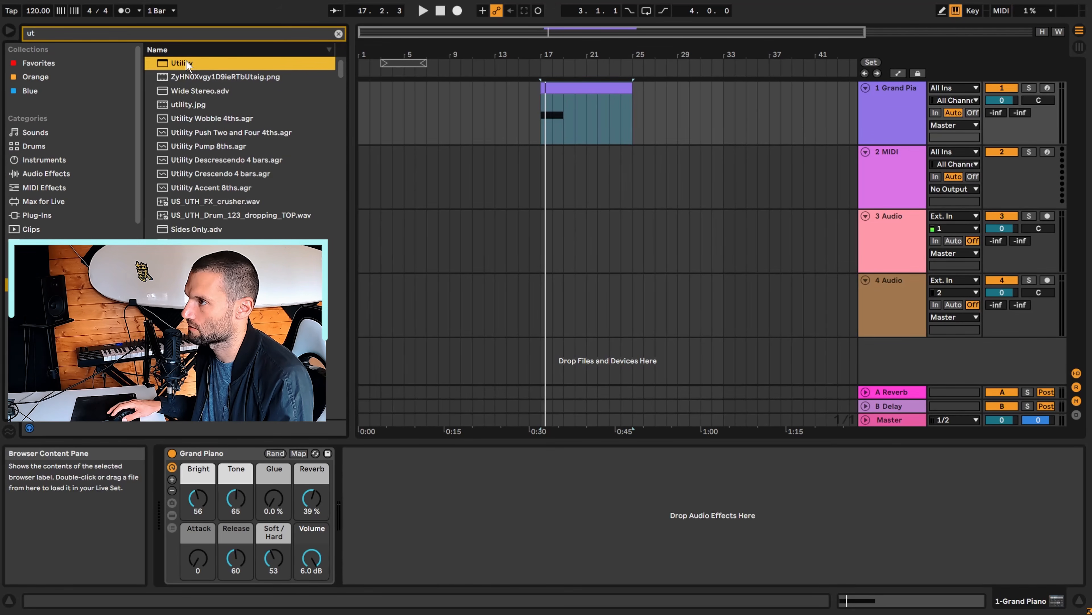
- Raise the Utility's output Gain to 9.00 dB, playing the clip between increases to check the loudness
{"action": "left_click", "coordinate": [418, 493]}
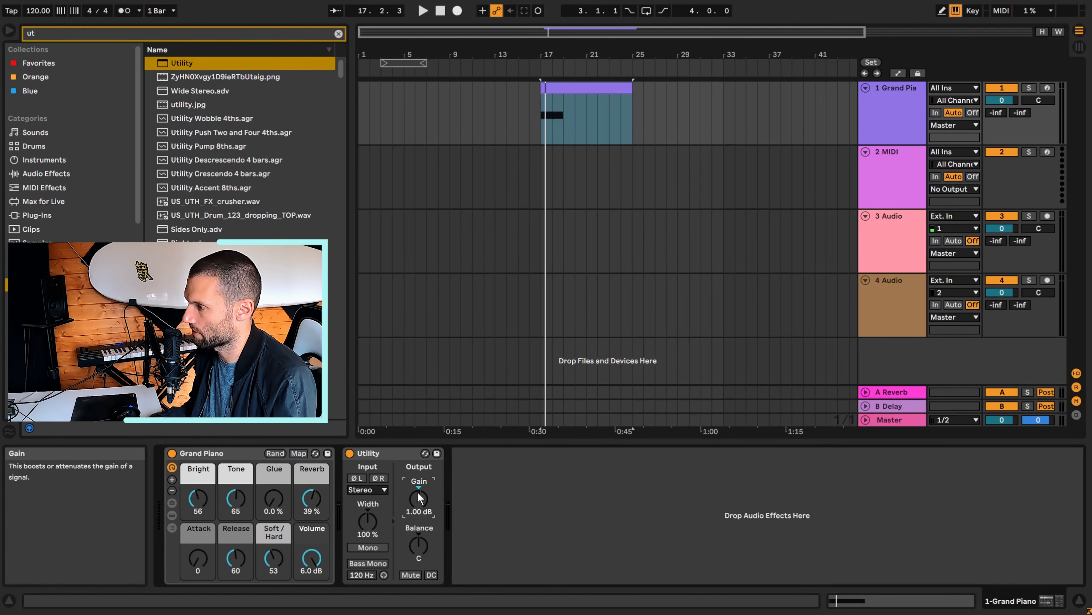
{"action": "key", "text": "Up"}
{"action": "key", "text": "Up"}
{"action": "key", "text": "space"}
{"action": "key", "text": "space"}
{"action": "key", "text": "space"}
{"action": "key", "text": "Up"}
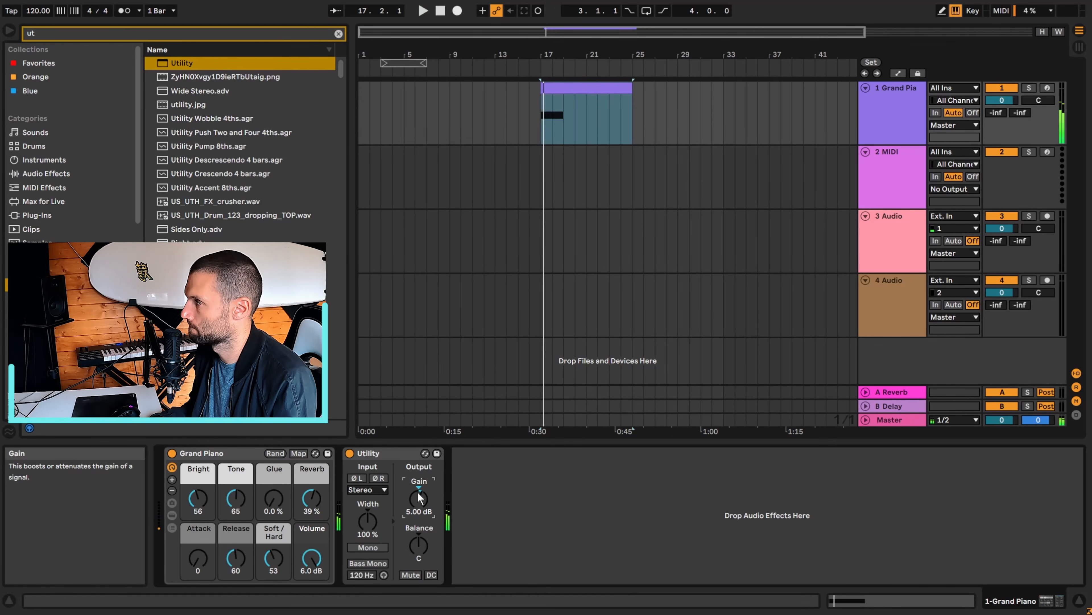
{"action": "key", "text": "Up"}
{"action": "key", "text": "space"}
{"action": "key", "text": "Up"}
{"action": "key", "text": "Up"}
{"action": "key", "text": "space"}
{"action": "key", "text": "space"}
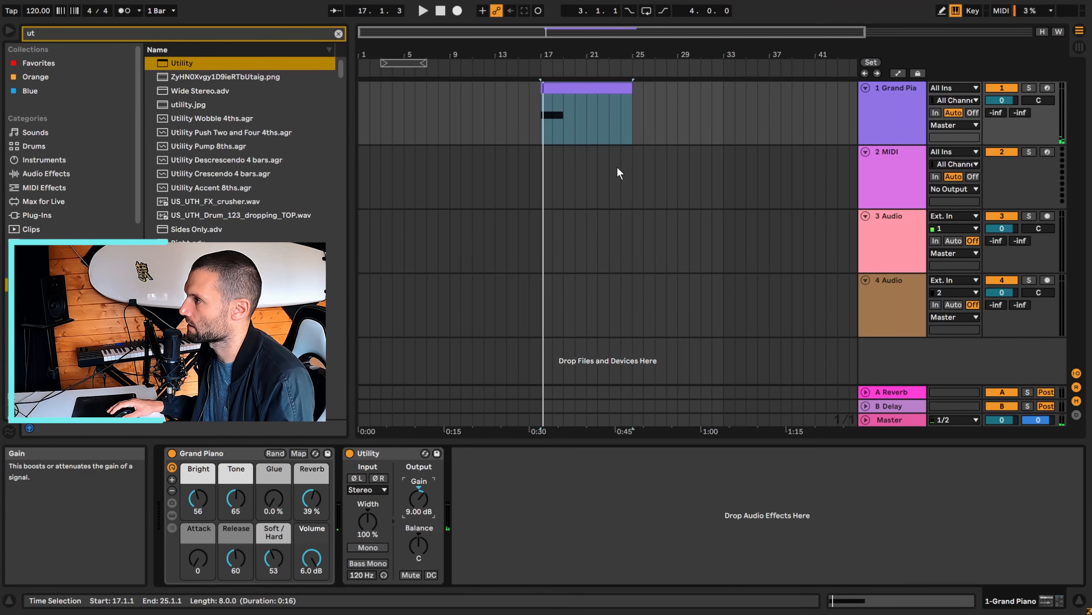
- Shorten the clip's D3 note to about one grid step and set the note editor to the Narrow adaptive grid
{"action": "double_click", "coordinate": [581, 88]}
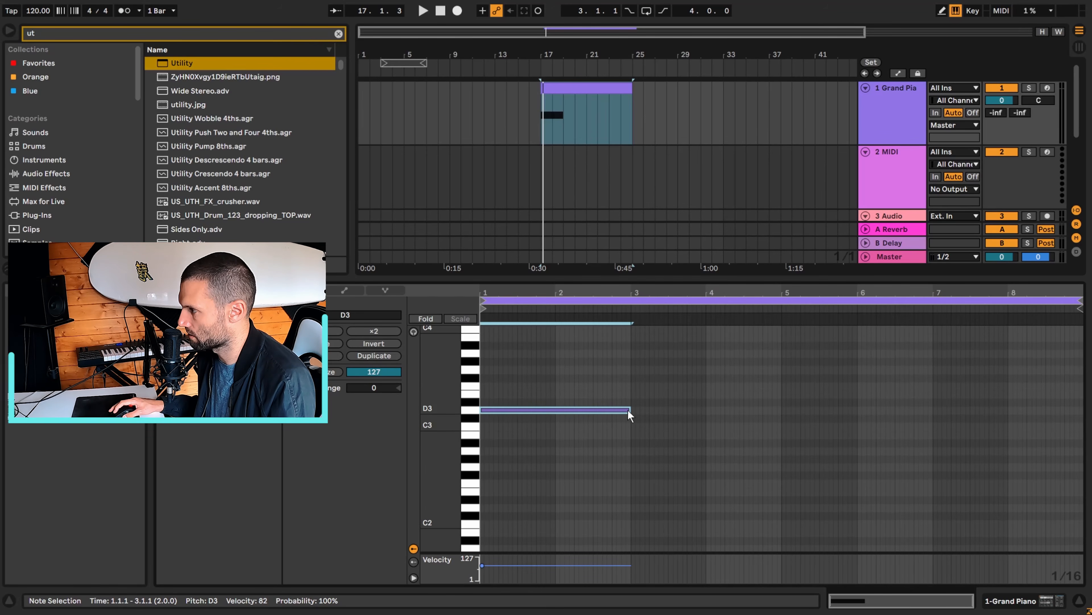
{"action": "left_click_drag", "start_coordinate": [629, 410], "coordinate": [483, 409]}
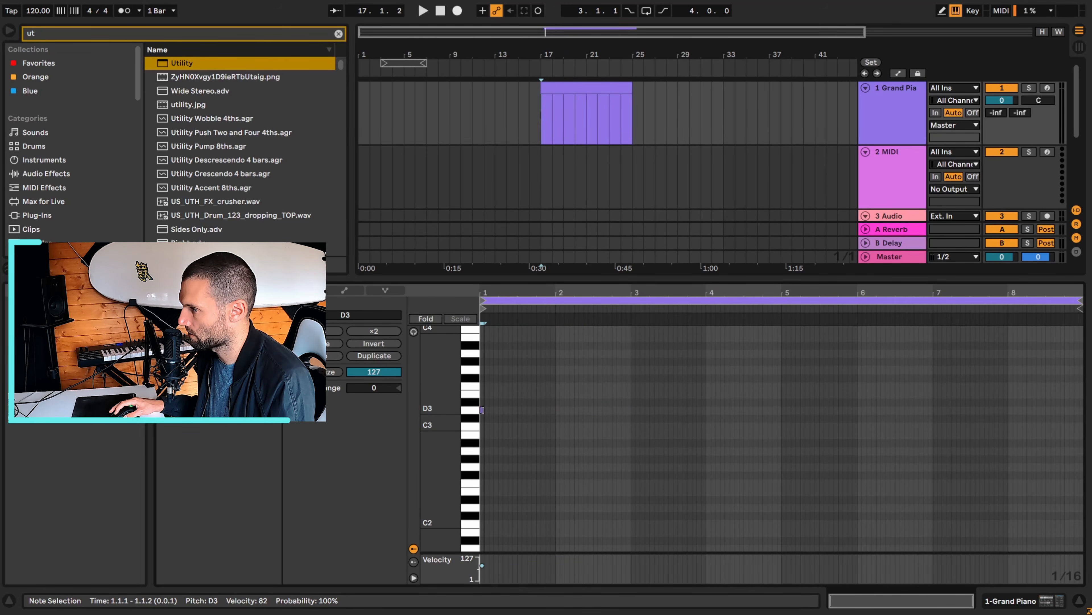
{"action": "right_click", "coordinate": [542, 394]}
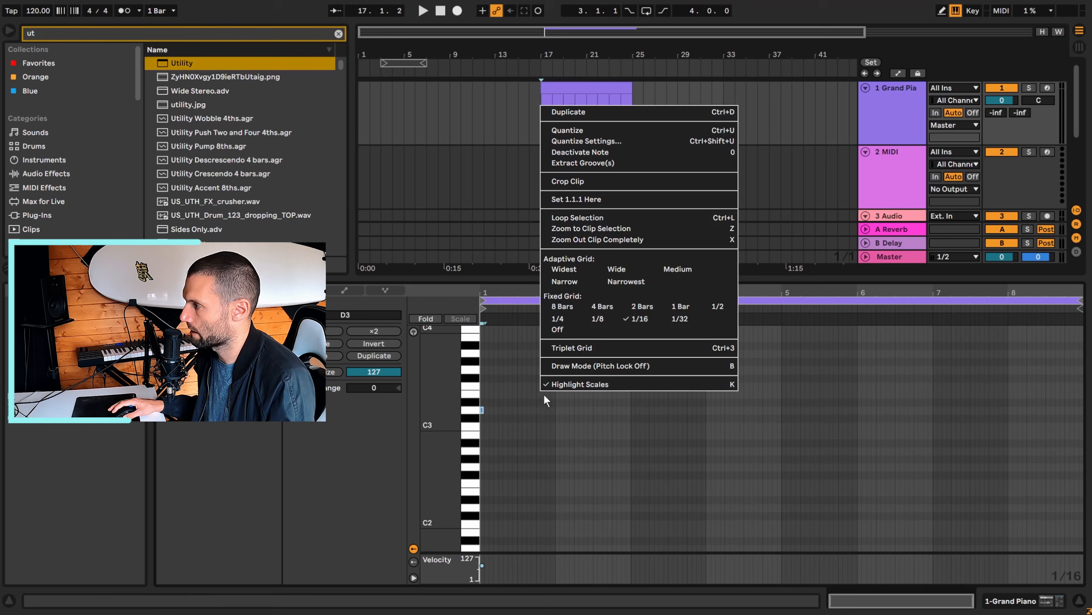
{"action": "left_click", "coordinate": [564, 282]}
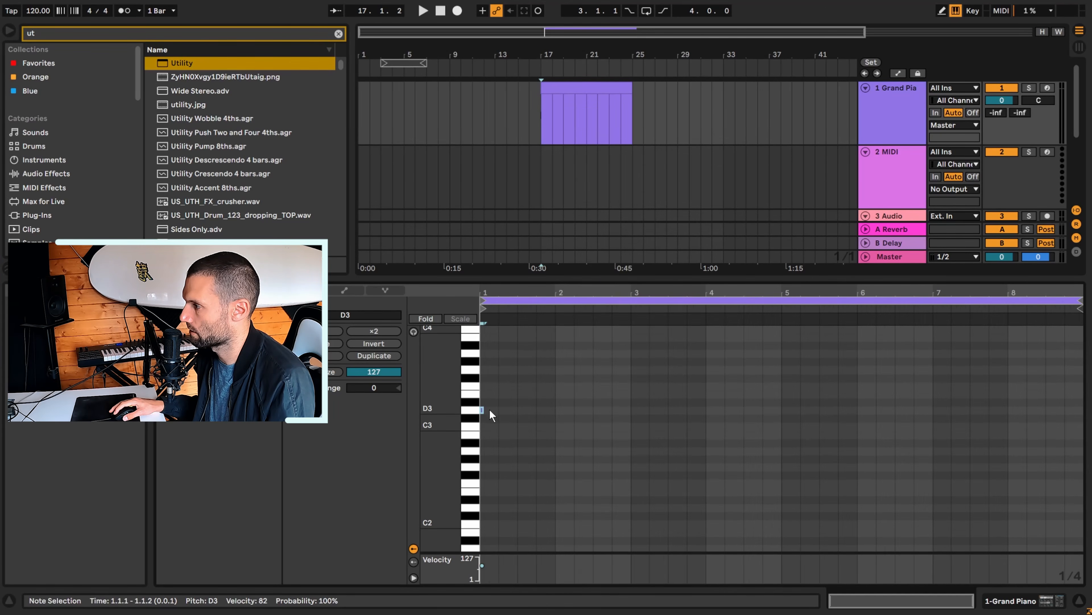
{"action": "left_click_drag", "start_coordinate": [483, 409], "coordinate": [495, 413]}
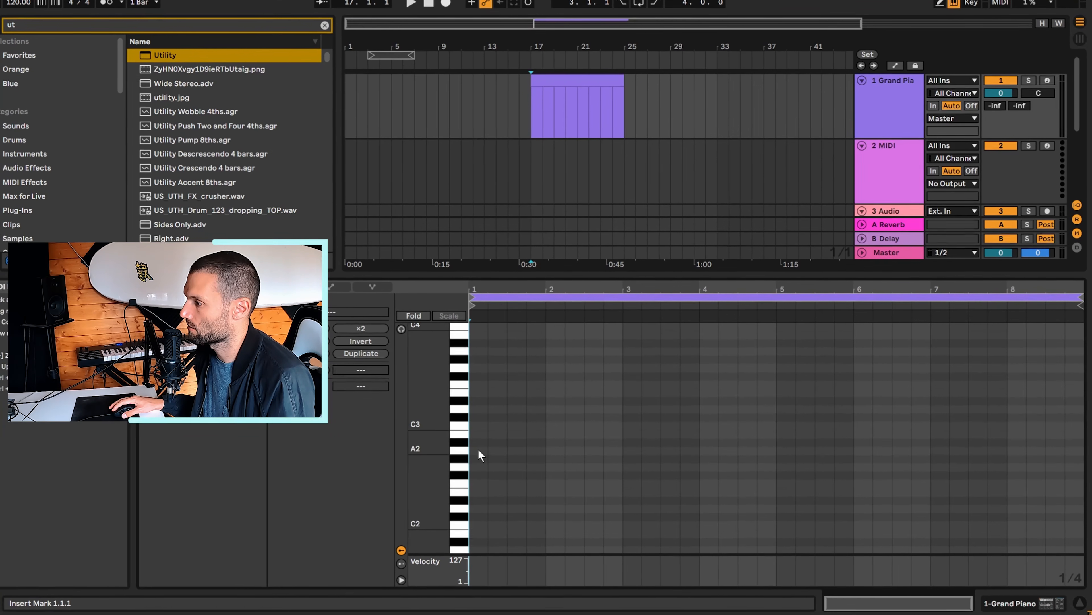
- Draw stacked quarter notes on A2, B2, C3, D3, E3, F3 and G3 at the start of the clip
{"action": "left_click", "coordinate": [480, 450]}
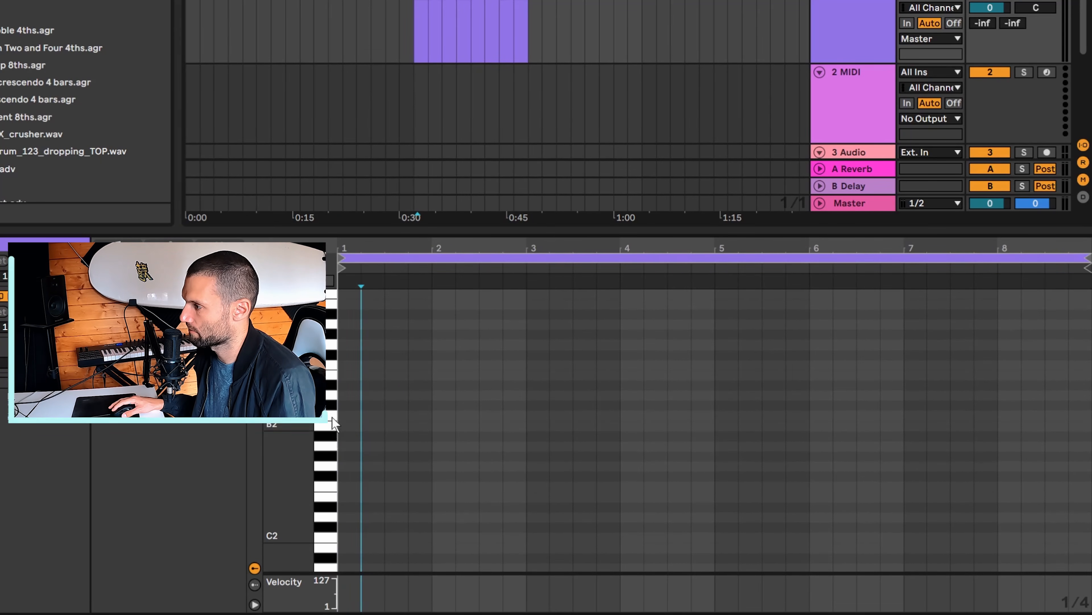
{"action": "double_click", "coordinate": [347, 446]}
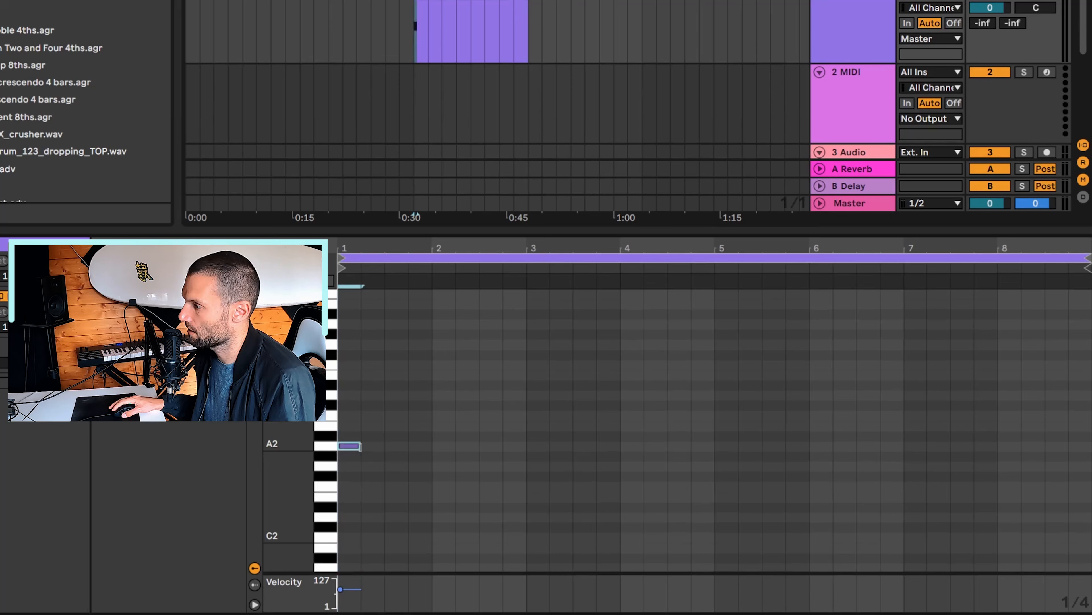
{"action": "double_click", "coordinate": [351, 425]}
{"action": "double_click", "coordinate": [350, 416]}
{"action": "double_click", "coordinate": [349, 395]}
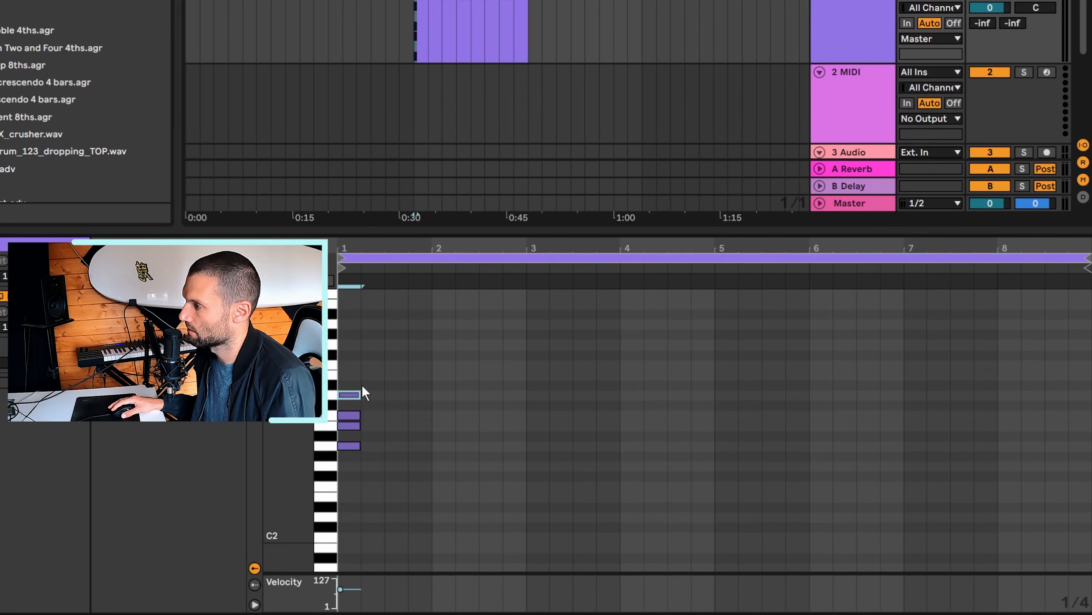
{"action": "double_click", "coordinate": [350, 373]}
{"action": "double_click", "coordinate": [351, 345]}
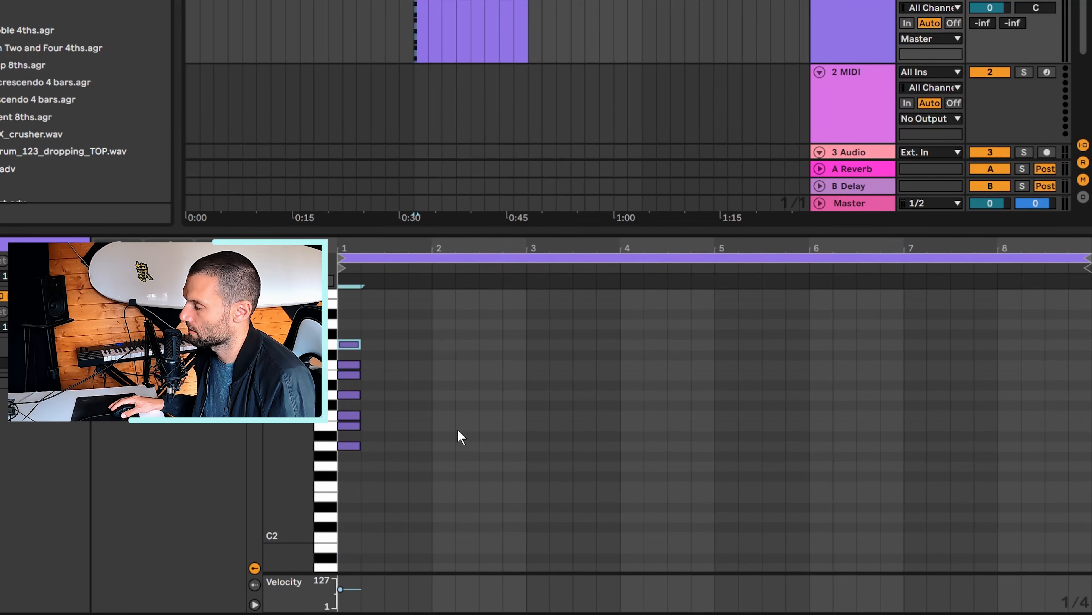
- Copy all seven stacked notes, paste them and move the copies down one octave
{"action": "scroll", "coordinate": [352, 334], "scroll_direction": "up", "scroll_amount": 1}
{"action": "left_click", "coordinate": [363, 330]}
{"action": "left_click_drag", "start_coordinate": [365, 337], "coordinate": [350, 462]}
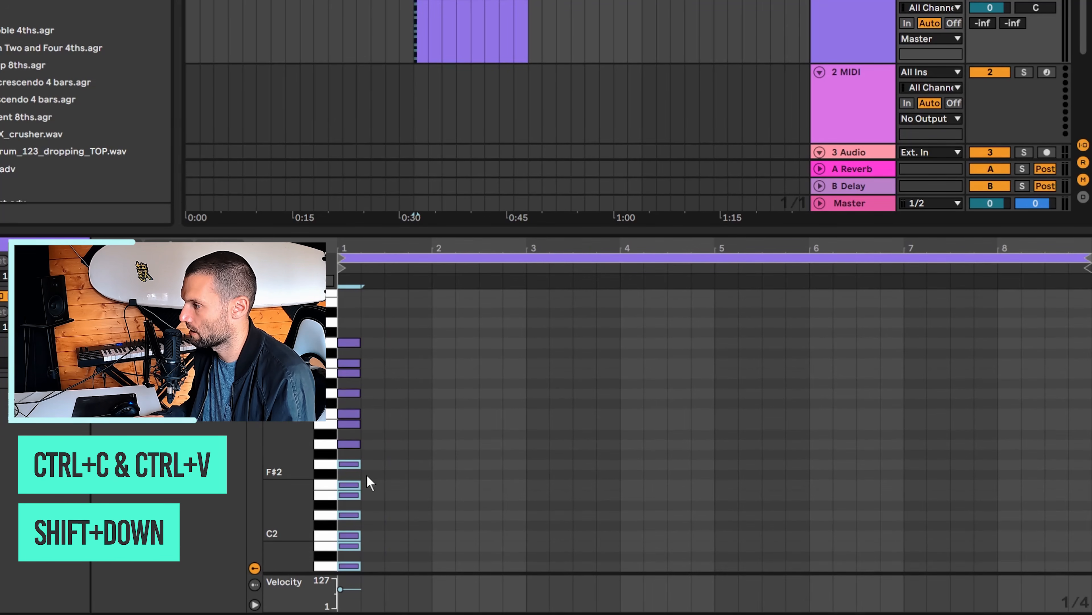
{"action": "key", "text": "ctrl+c"}
{"action": "key", "text": "ctrl+v"}
{"action": "key", "text": "shift+Down"}
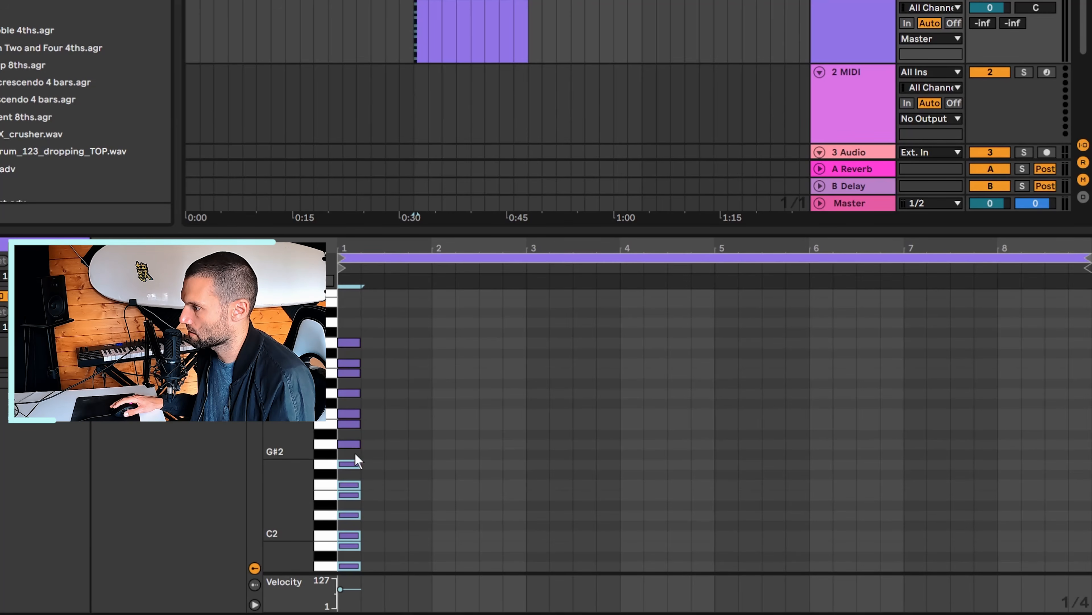
- Add a quarter note on A3 above the stacked notes at the start of the clip
{"action": "scroll", "coordinate": [368, 483], "scroll_direction": "down", "scroll_amount": 2}
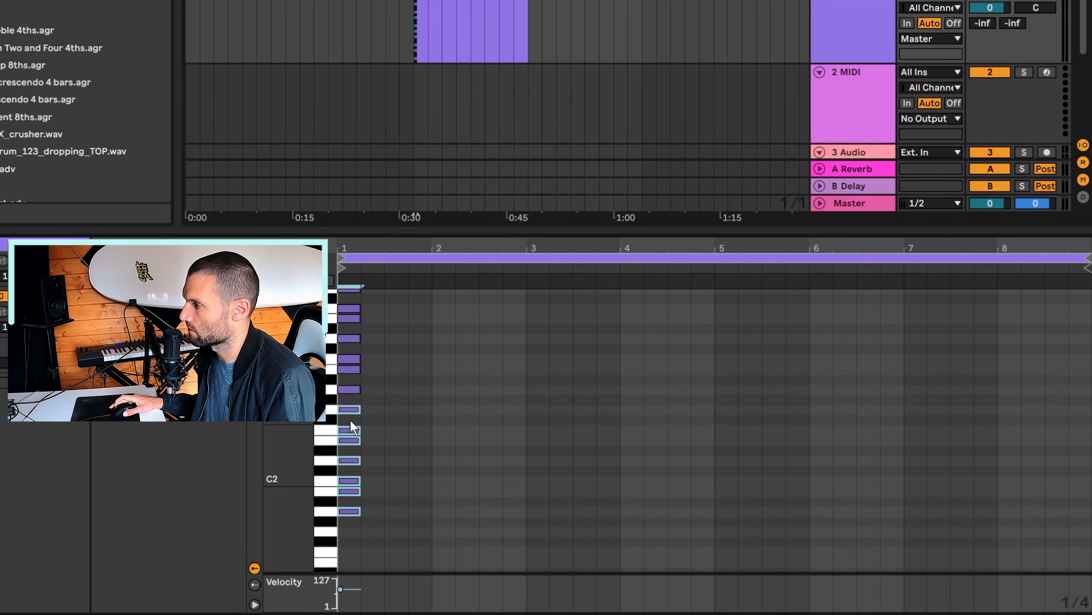
{"action": "scroll", "coordinate": [349, 430], "scroll_direction": "up", "scroll_amount": 1}
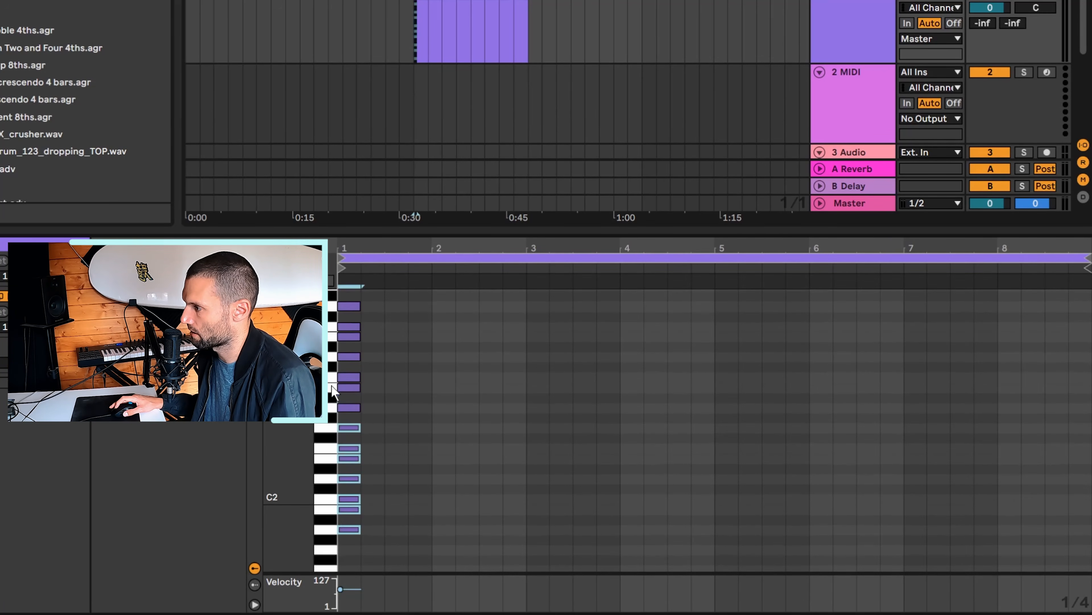
{"action": "left_click", "coordinate": [351, 529]}
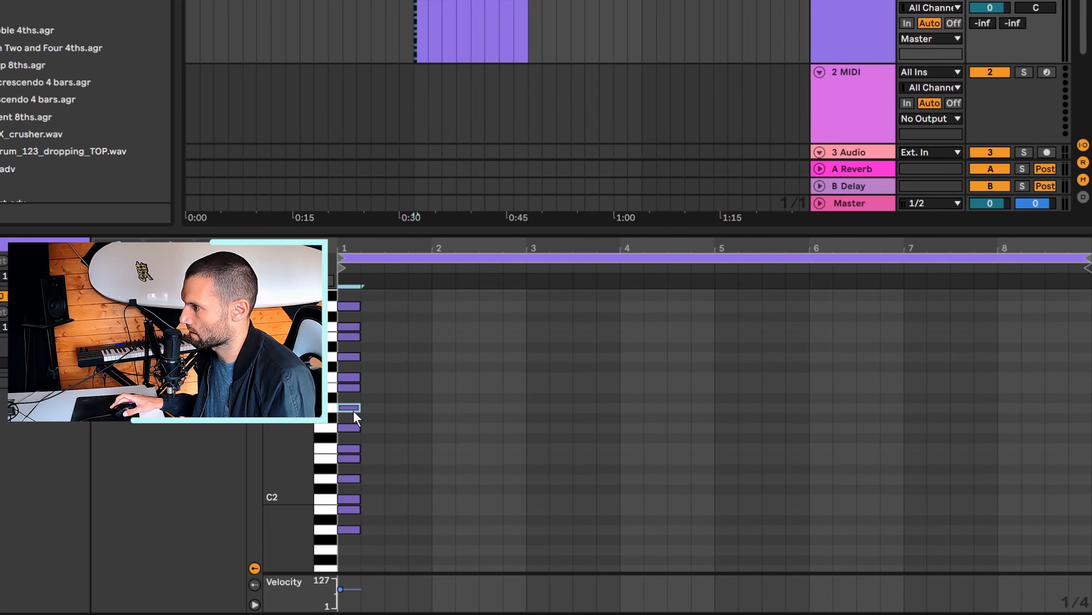
{"action": "scroll", "coordinate": [354, 410], "scroll_direction": "up", "scroll_amount": 2}
{"action": "double_click", "coordinate": [347, 321]}
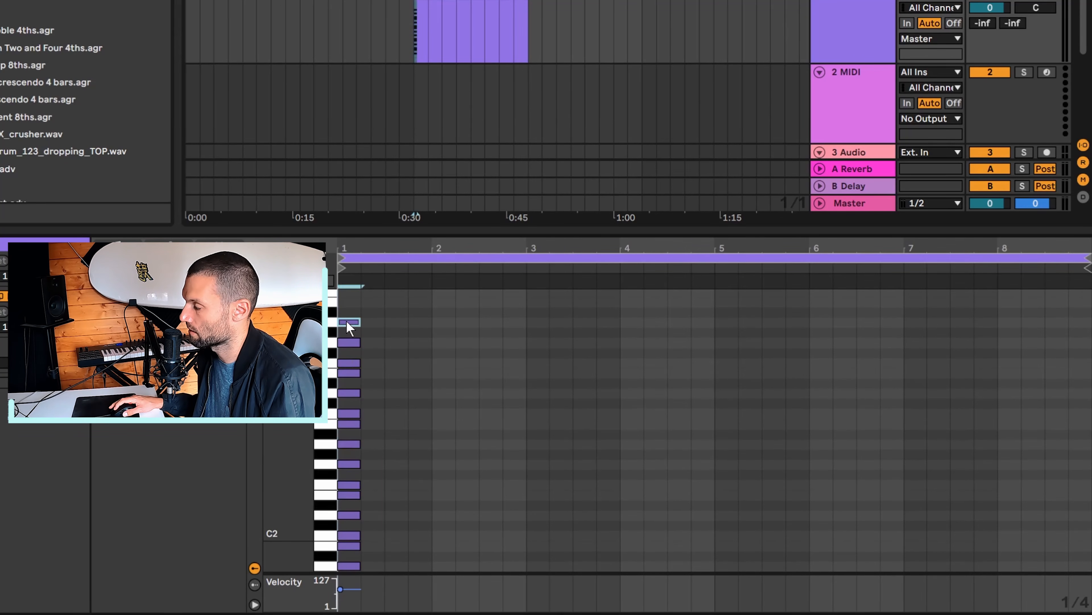
- Delete all the stacked notes and draw a single A2 note spanning bars 1 and 2
{"action": "left_click_drag", "start_coordinate": [387, 314], "coordinate": [342, 573]}
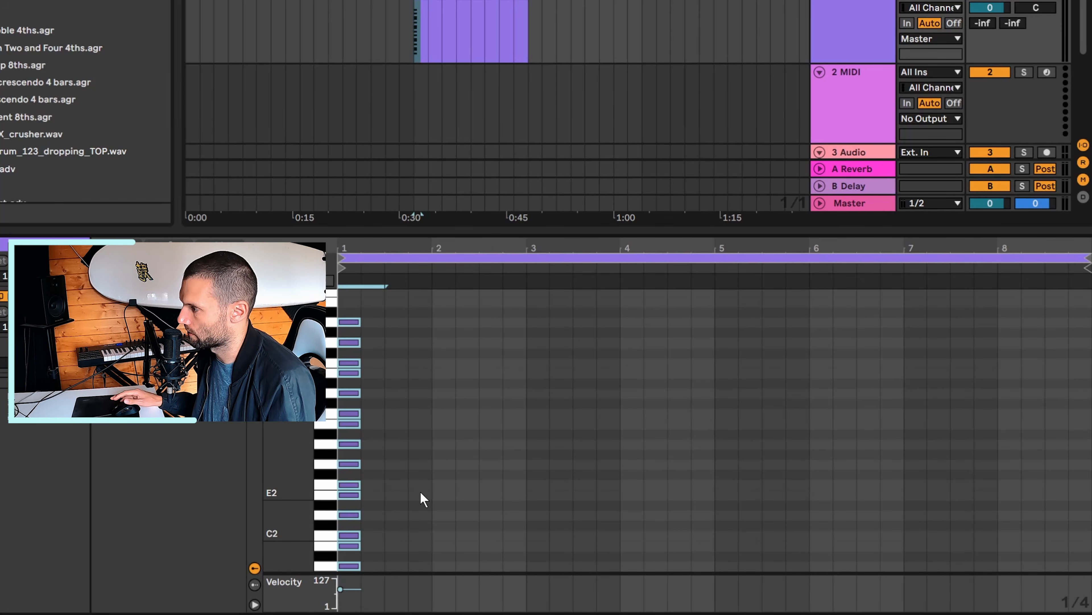
{"action": "key", "text": "Delete"}
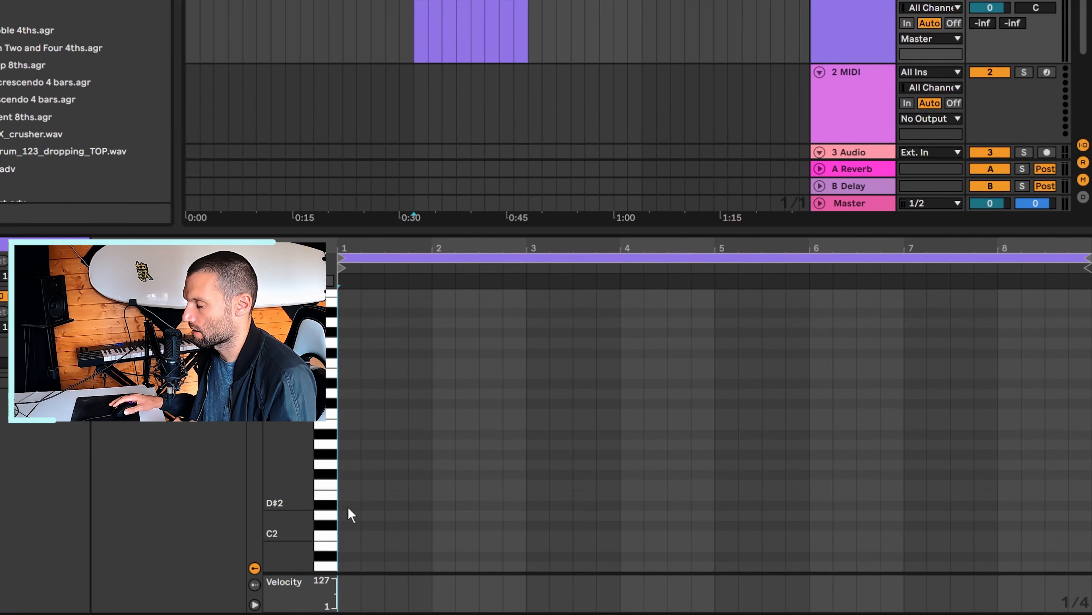
{"action": "double_click", "coordinate": [348, 444]}
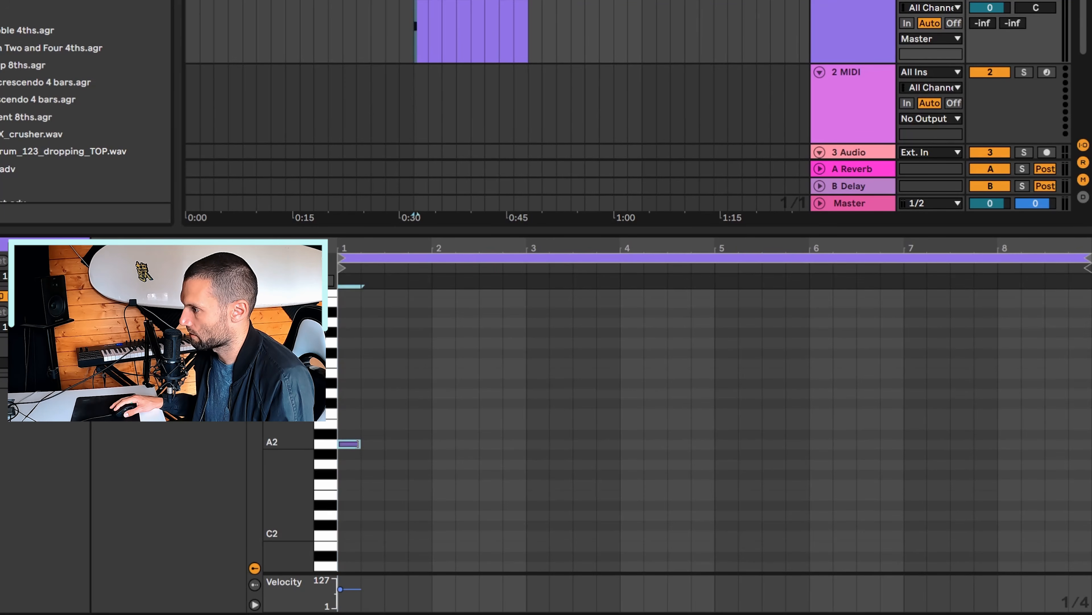
{"action": "left_click_drag", "start_coordinate": [360, 444], "coordinate": [517, 444]}
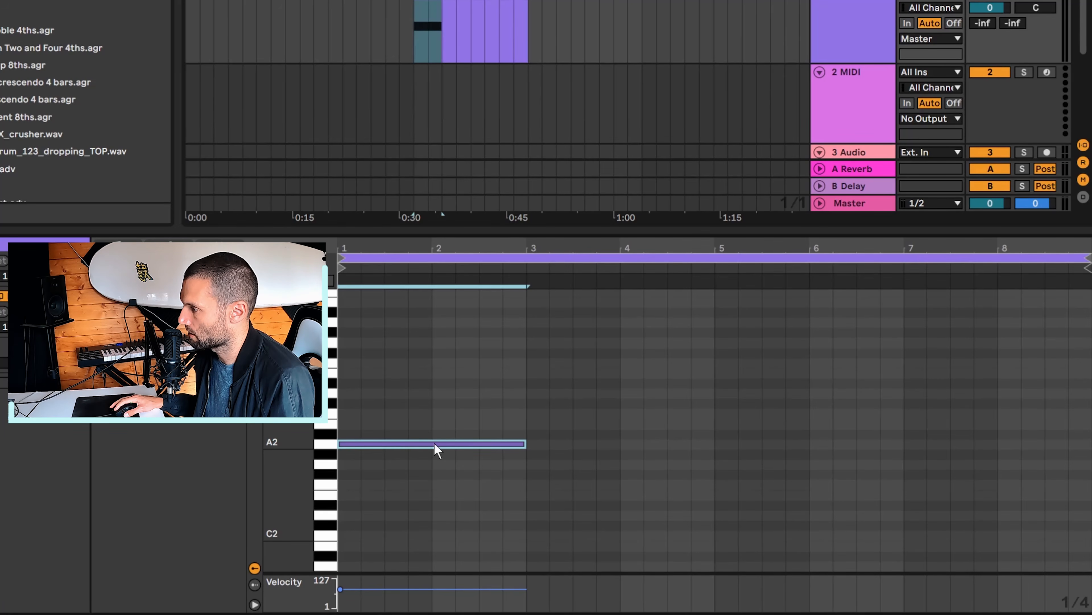
- Duplicate the two-bar note to C3 at bar 3 and to F2 at bar 5
{"action": "mouse_move", "coordinate": [399, 443]}
{"action": "left_mouse_down"}
{"action": "mouse_move", "coordinate": [580, 457]}
{"action": "mouse_move", "coordinate": [391, 444]}
{"action": "mouse_move", "coordinate": [588, 449]}
{"action": "mouse_move", "coordinate": [614, 420]}
{"action": "left_mouse_up"}
{"action": "left_click", "coordinate": [406, 459]}
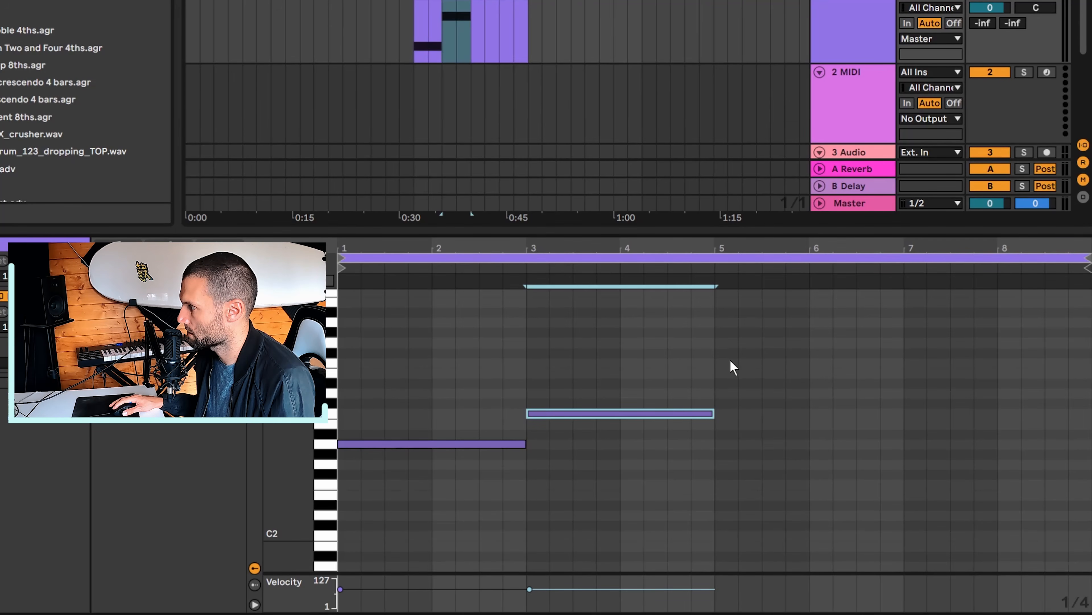
{"action": "left_click_drag", "start_coordinate": [683, 412], "coordinate": [870, 361]}
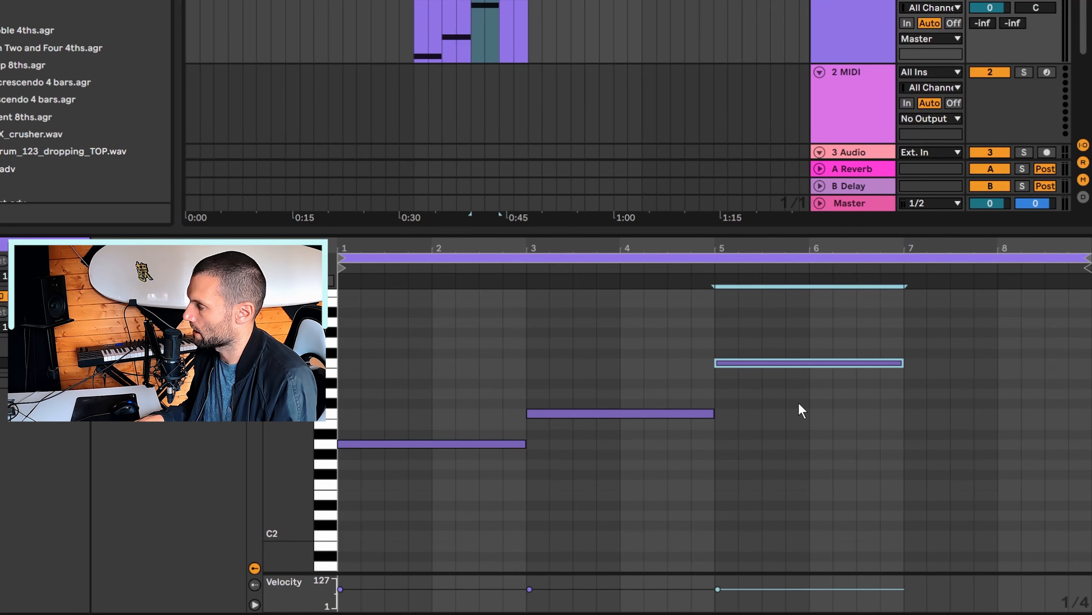
{"action": "key", "text": "shift+Down"}
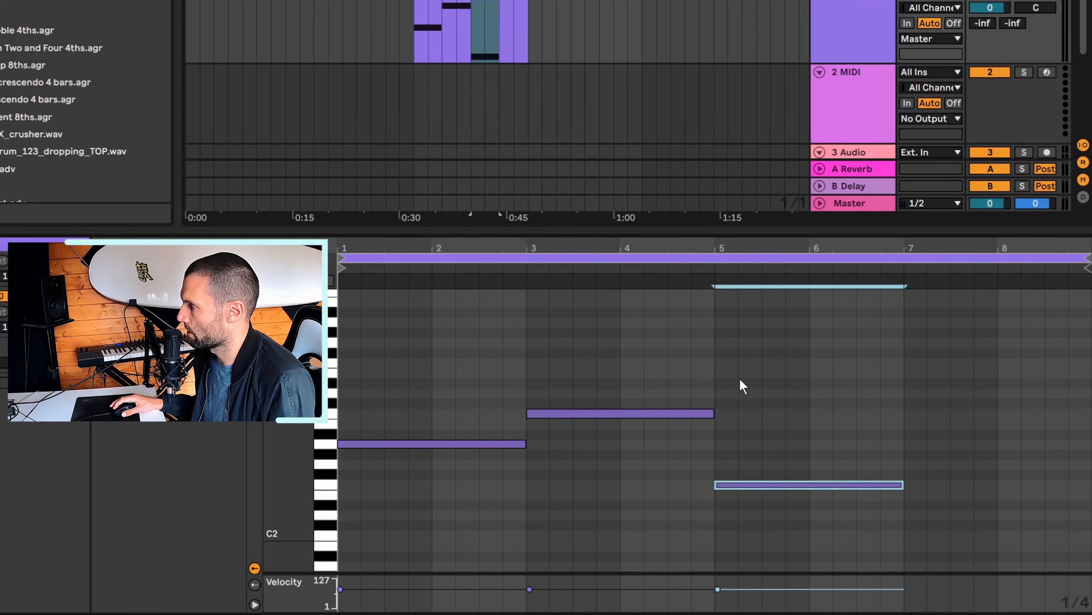
{"action": "left_click", "coordinate": [738, 363]}
{"action": "double_click", "coordinate": [737, 363]}
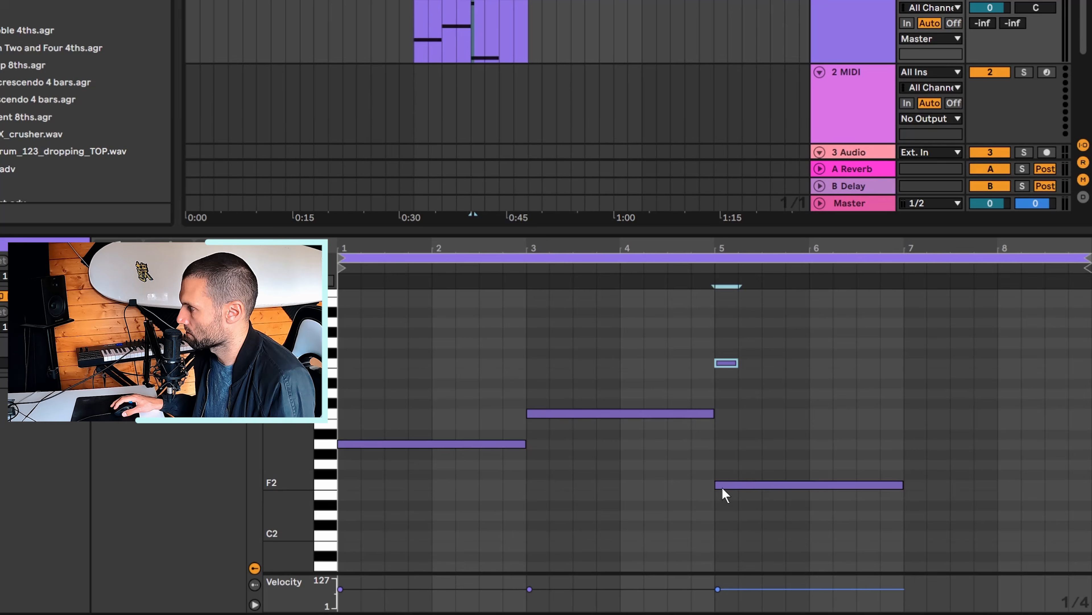
{"action": "scroll", "coordinate": [728, 534], "scroll_direction": "down", "scroll_amount": 3}
{"action": "scroll", "coordinate": [726, 534], "scroll_direction": "down", "scroll_amount": 1}
{"action": "double_click", "coordinate": [727, 534]}
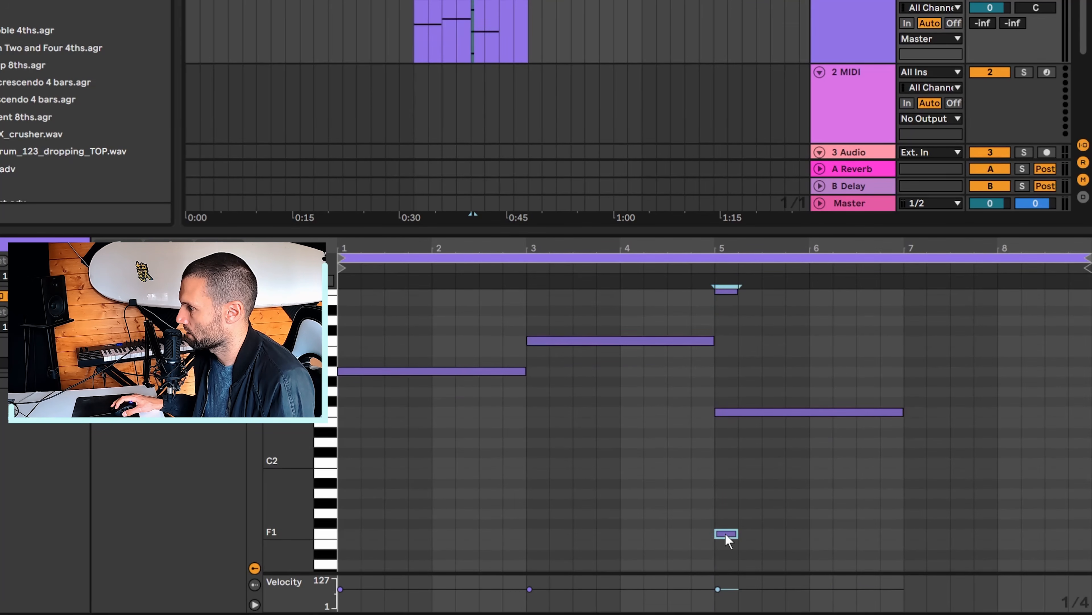
{"action": "double_click", "coordinate": [726, 533]}
{"action": "scroll", "coordinate": [741, 462], "scroll_direction": "up", "scroll_amount": 4}
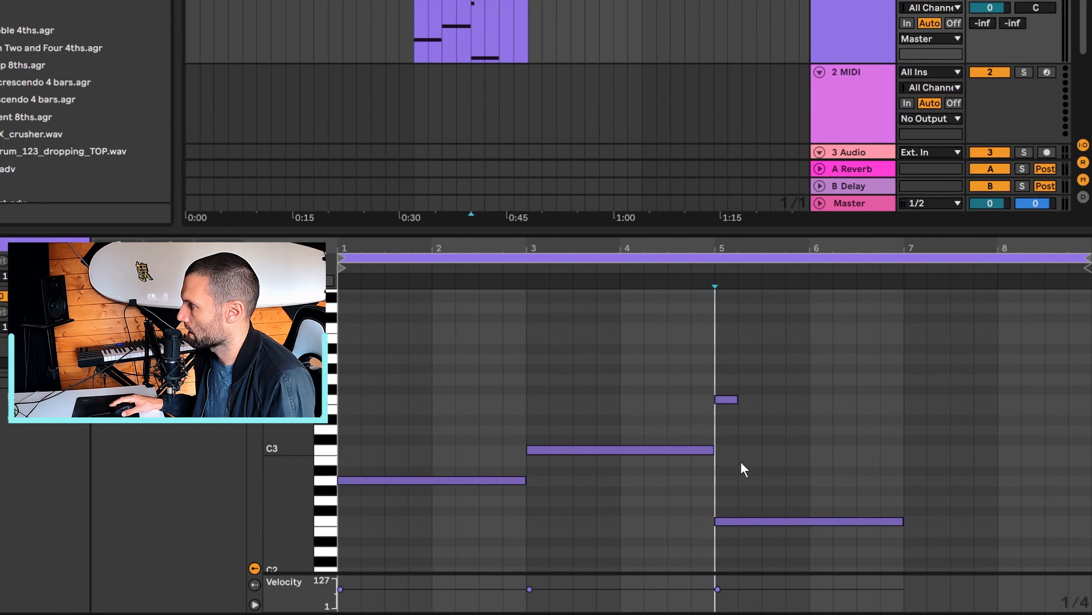
{"action": "double_click", "coordinate": [729, 400]}
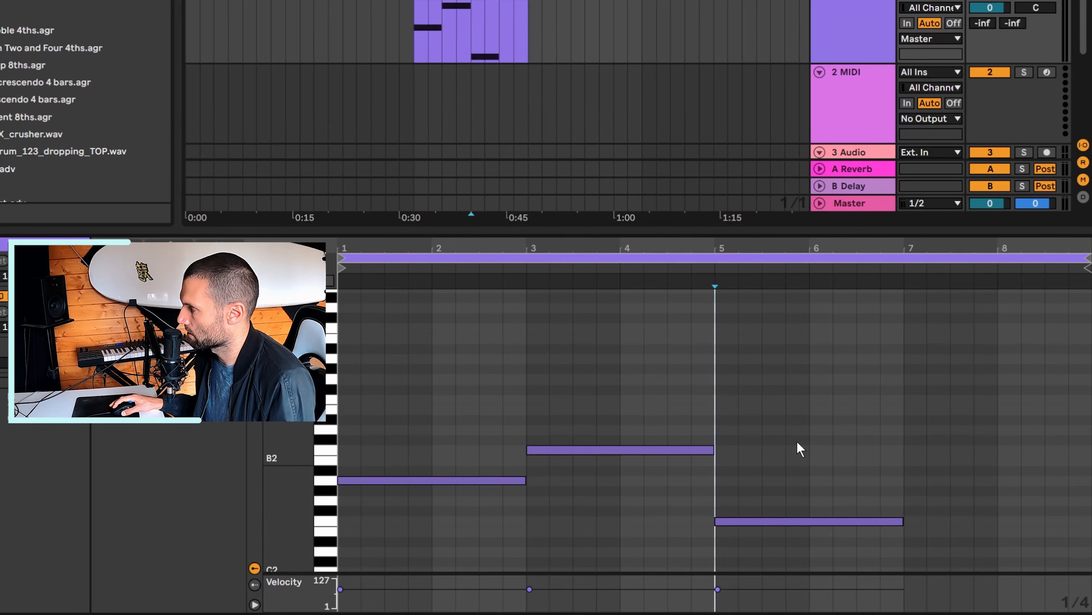
- Duplicate the two-bar F2 note to G2 at bar 7
{"action": "left_click", "coordinate": [749, 522]}
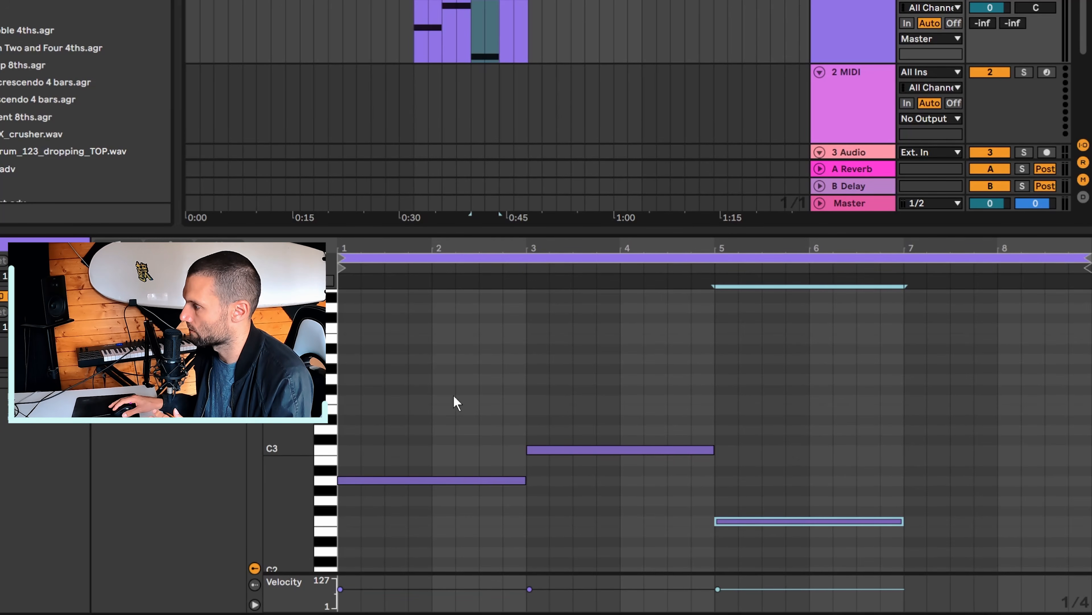
{"action": "left_click_drag", "start_coordinate": [439, 399], "coordinate": [492, 503]}
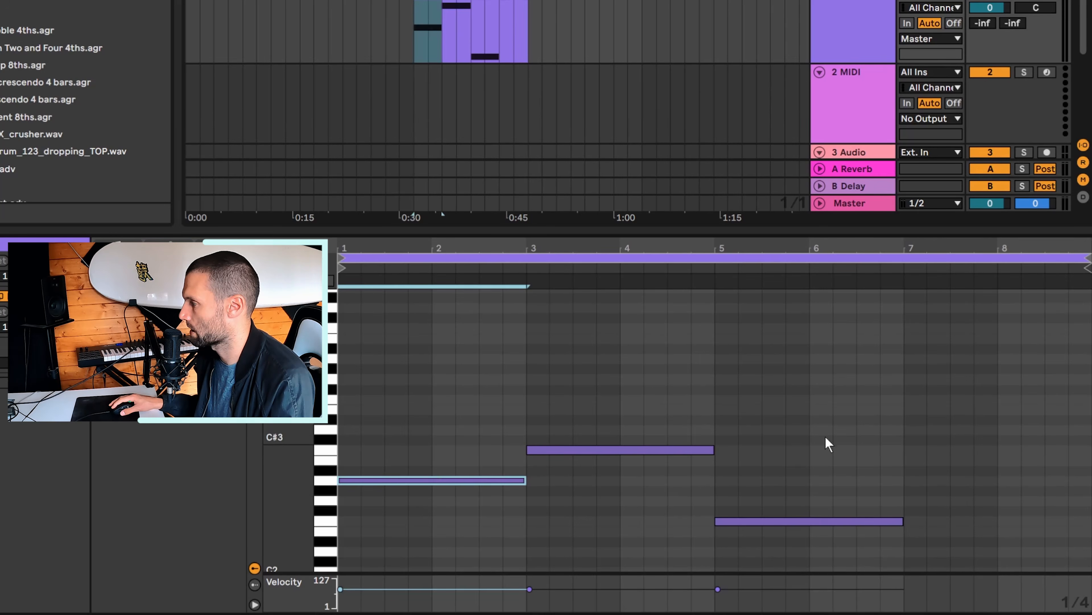
{"action": "left_click", "coordinate": [768, 522]}
{"action": "left_click_drag", "start_coordinate": [849, 523], "coordinate": [1040, 505]}
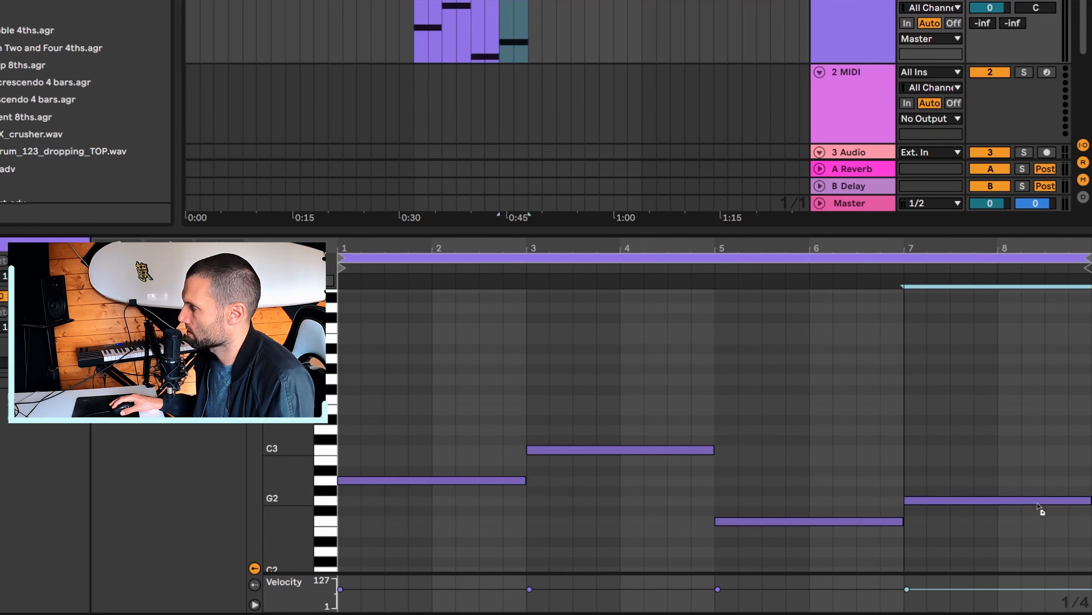
- Turn the A2 note in bars 1 and 2 into a triad by adding copies on C3 and E3
{"action": "left_click", "coordinate": [645, 480]}
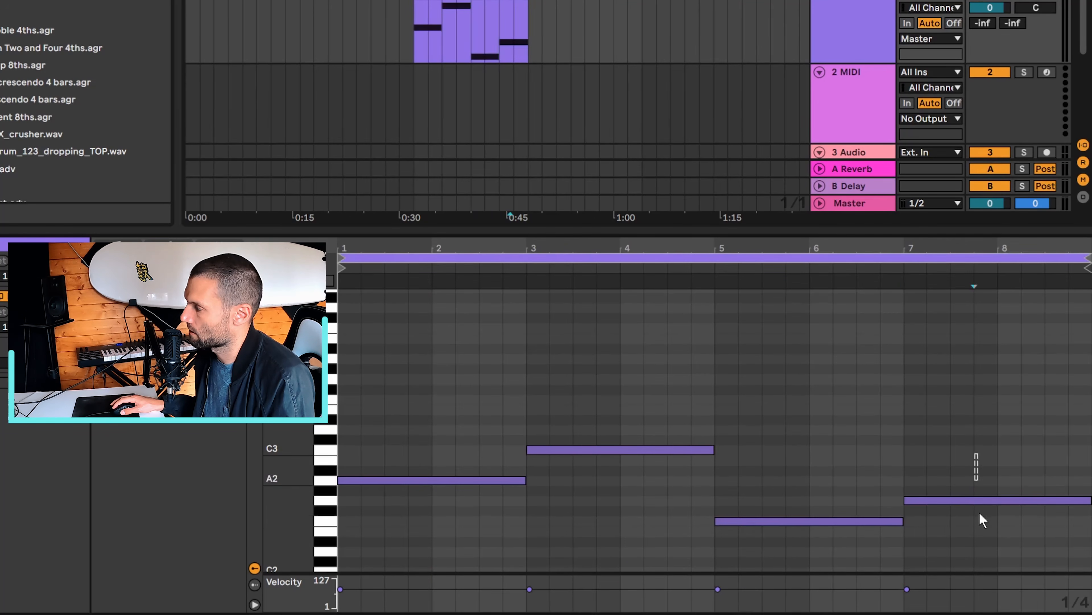
{"action": "left_click", "coordinate": [983, 502]}
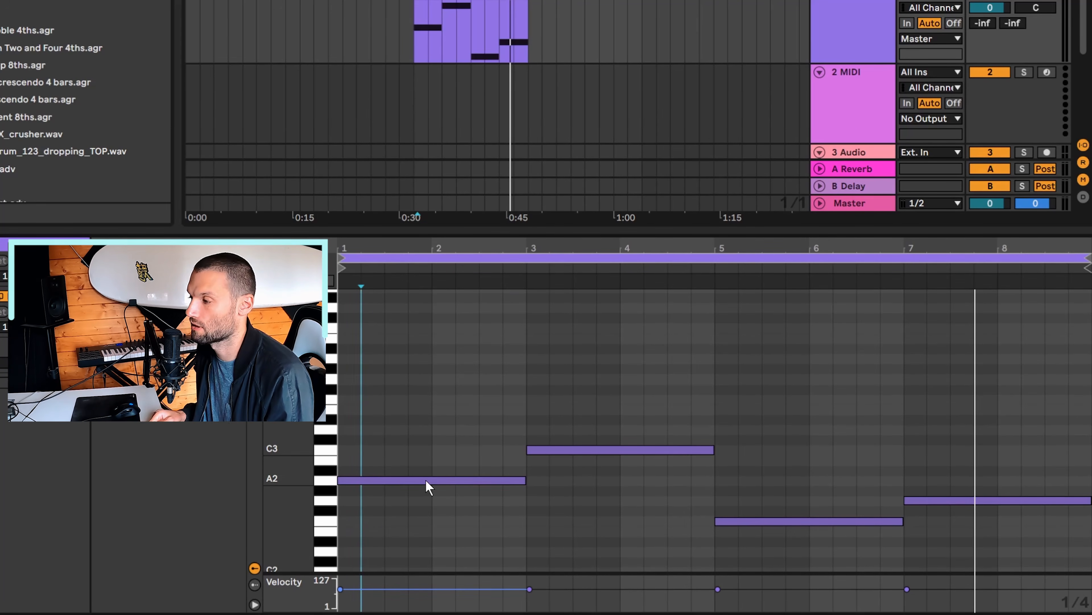
{"action": "left_click", "coordinate": [456, 481]}
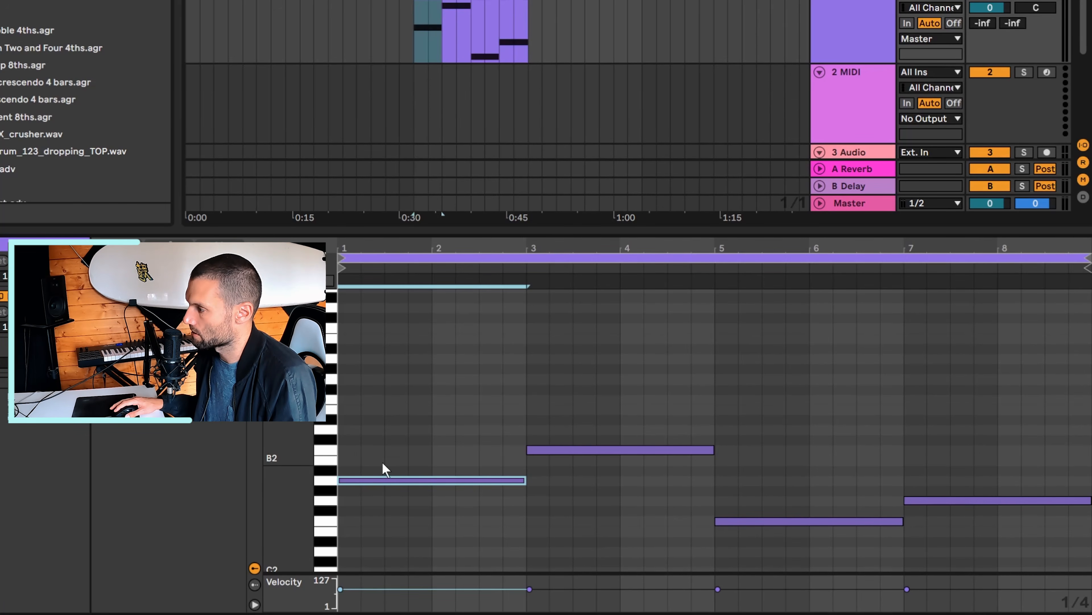
{"action": "left_click_drag", "start_coordinate": [382, 458], "coordinate": [406, 502]}
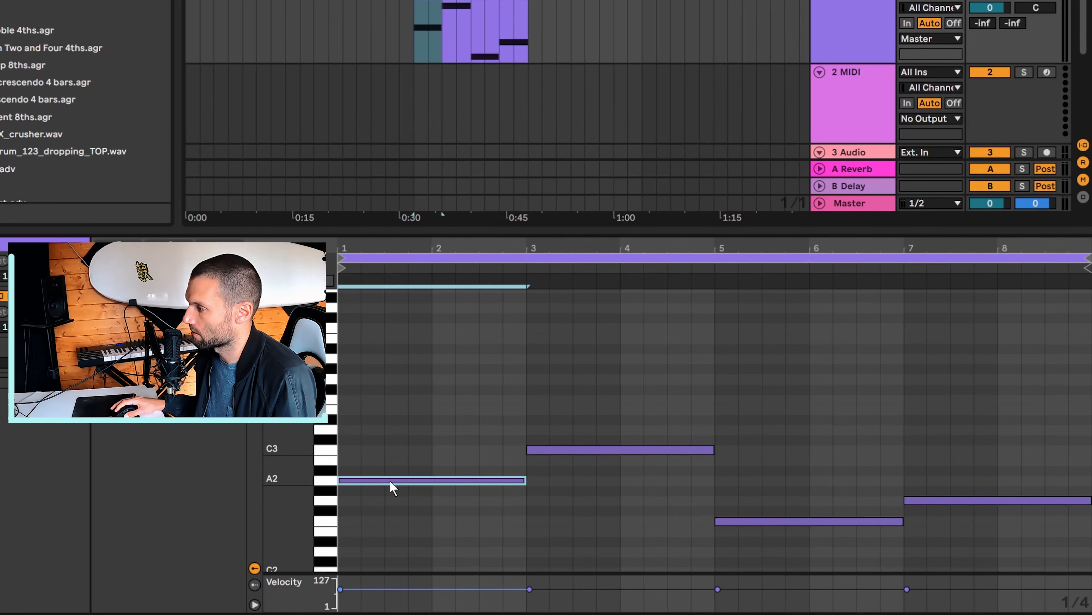
{"action": "left_click_drag", "start_coordinate": [389, 480], "coordinate": [444, 417]}
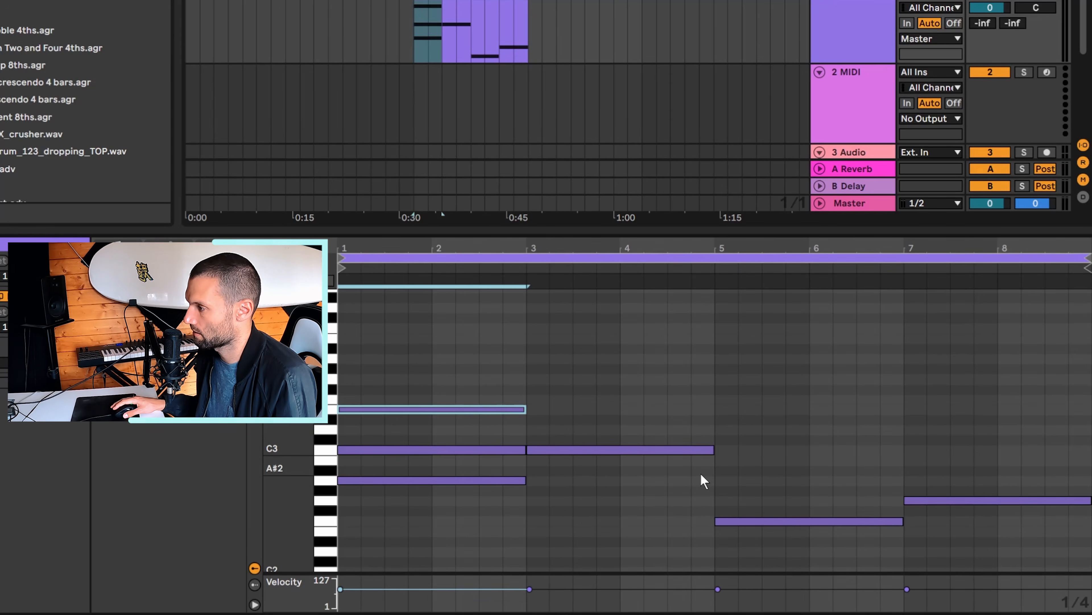
- Play the first chord and check its A2, C3 and E3 notes one by one
{"action": "key", "text": "space"}
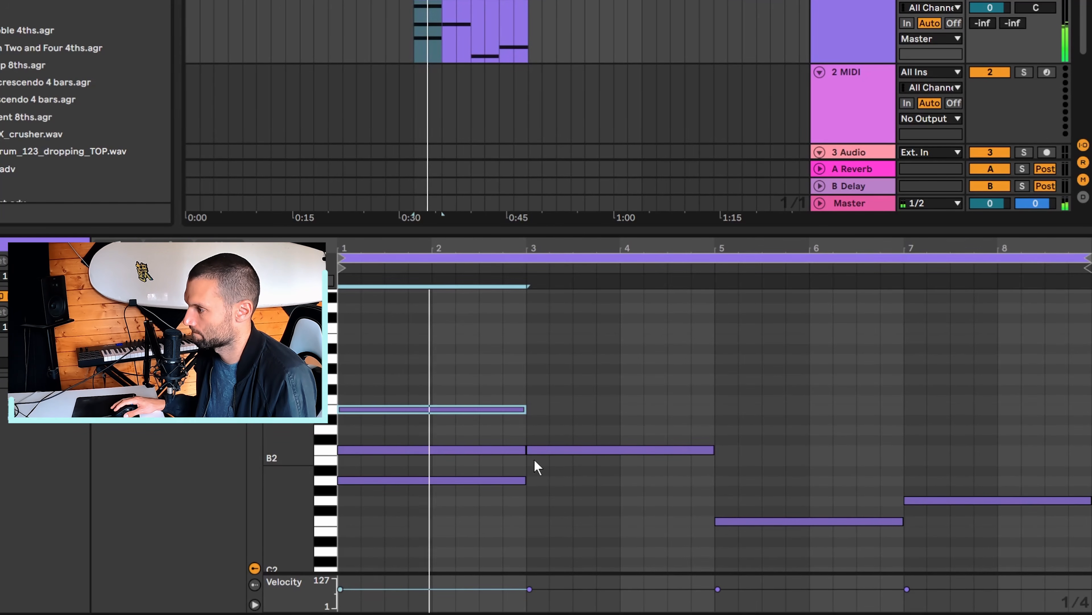
{"action": "key", "text": "space"}
{"action": "left_click", "coordinate": [406, 481]}
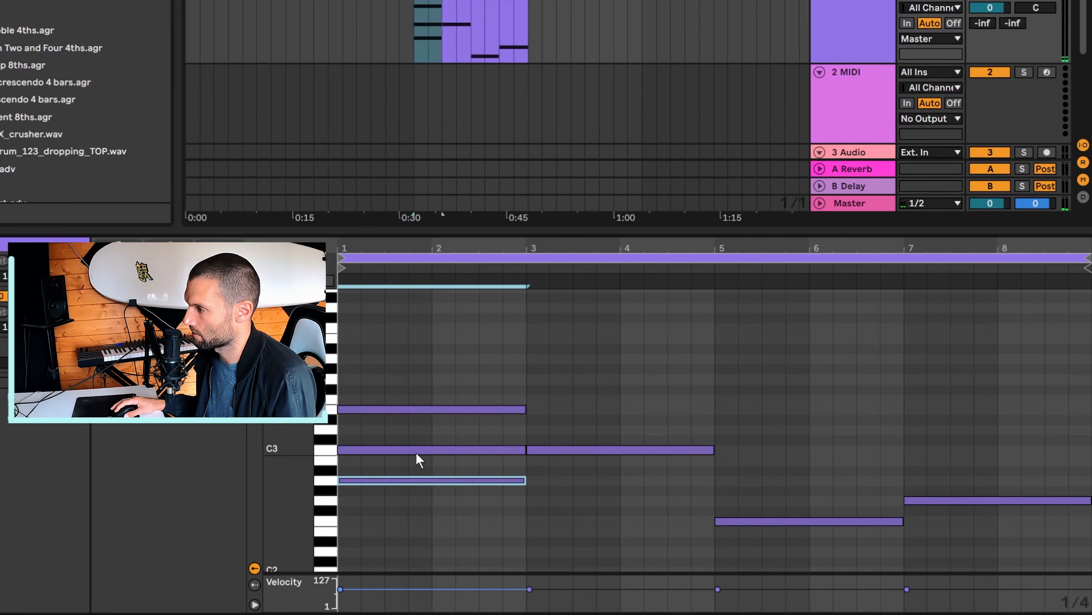
{"action": "left_click", "coordinate": [415, 452]}
{"action": "left_click", "coordinate": [418, 472]}
{"action": "left_click", "coordinate": [418, 480]}
{"action": "left_click", "coordinate": [424, 450]}
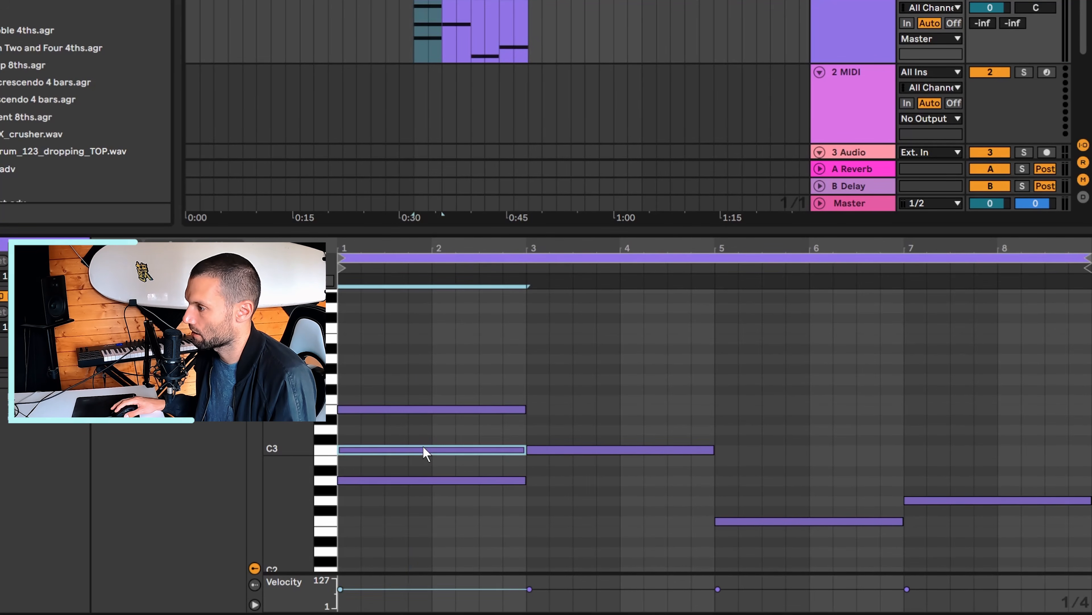
{"action": "left_click", "coordinate": [430, 410]}
{"action": "left_click", "coordinate": [420, 479]}
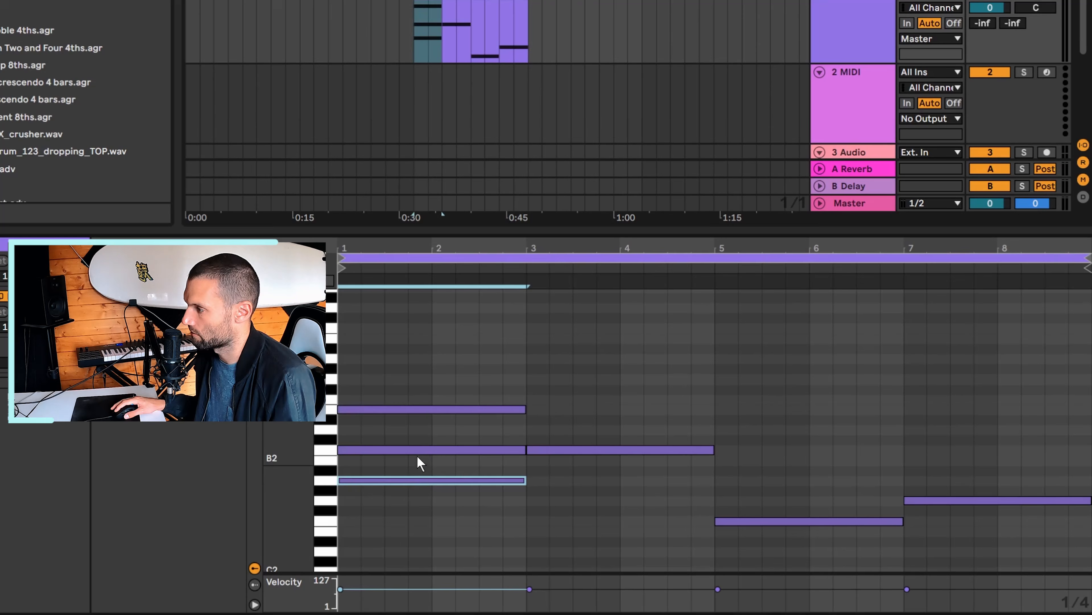
{"action": "left_click", "coordinate": [419, 450]}
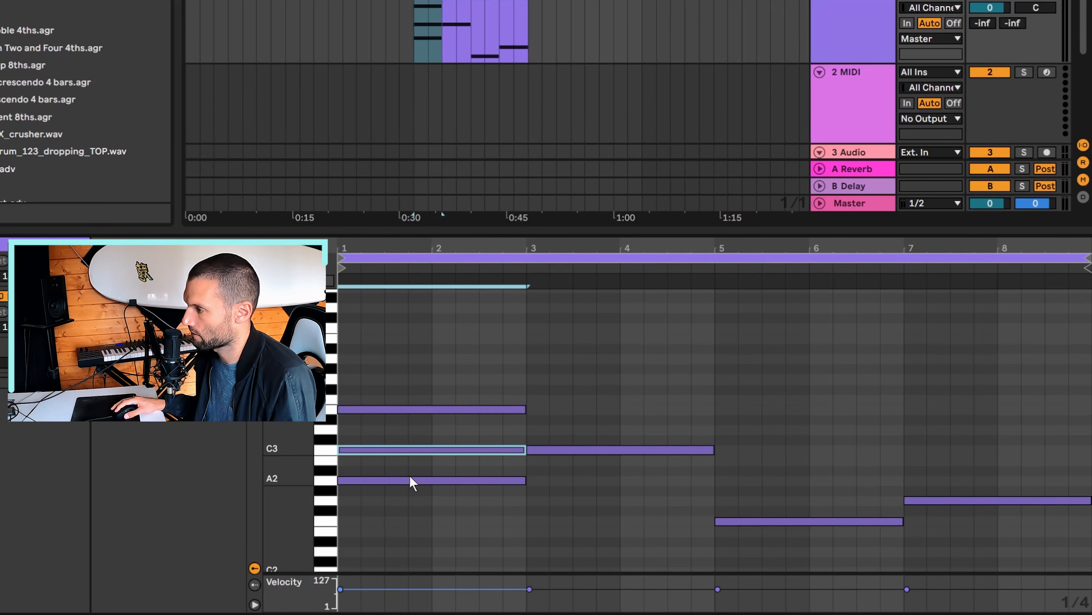
{"action": "left_click", "coordinate": [365, 480]}
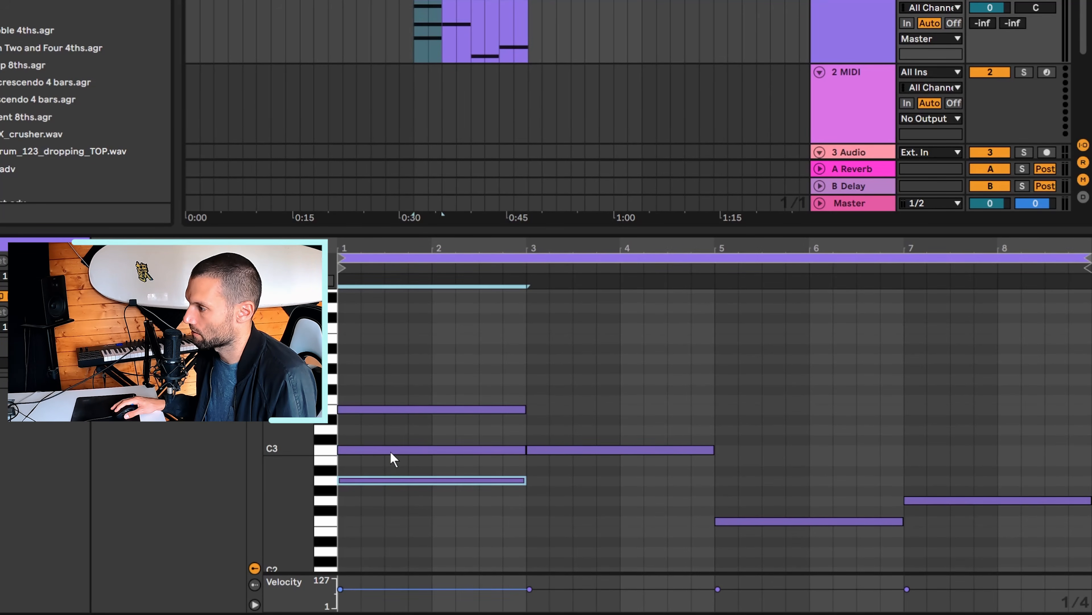
{"action": "left_click", "coordinate": [395, 409]}
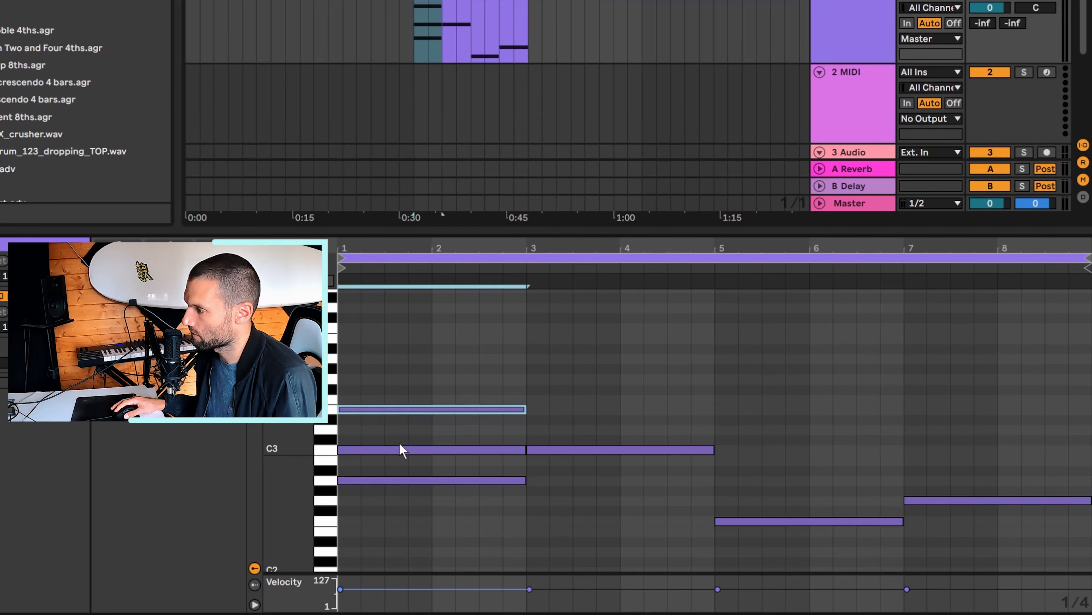
- Build triads on the other root notes with copies on E3 and G3 over C3, A2 and C3 over F2, and B2 and D3 over G2
{"action": "left_click", "coordinate": [585, 450]}
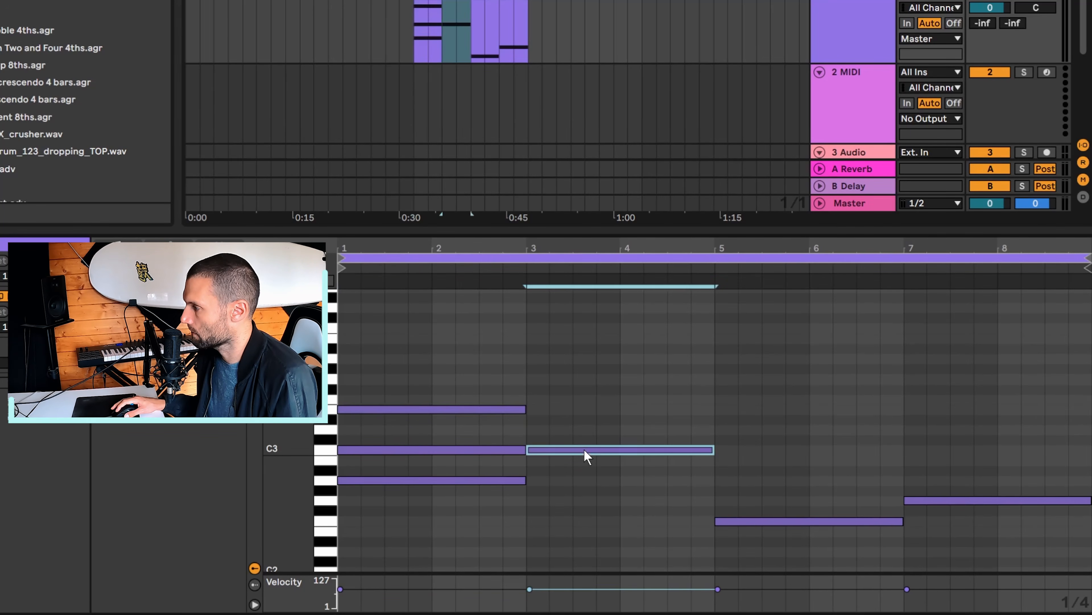
{"action": "left_click_drag", "start_coordinate": [596, 452], "coordinate": [609, 393]}
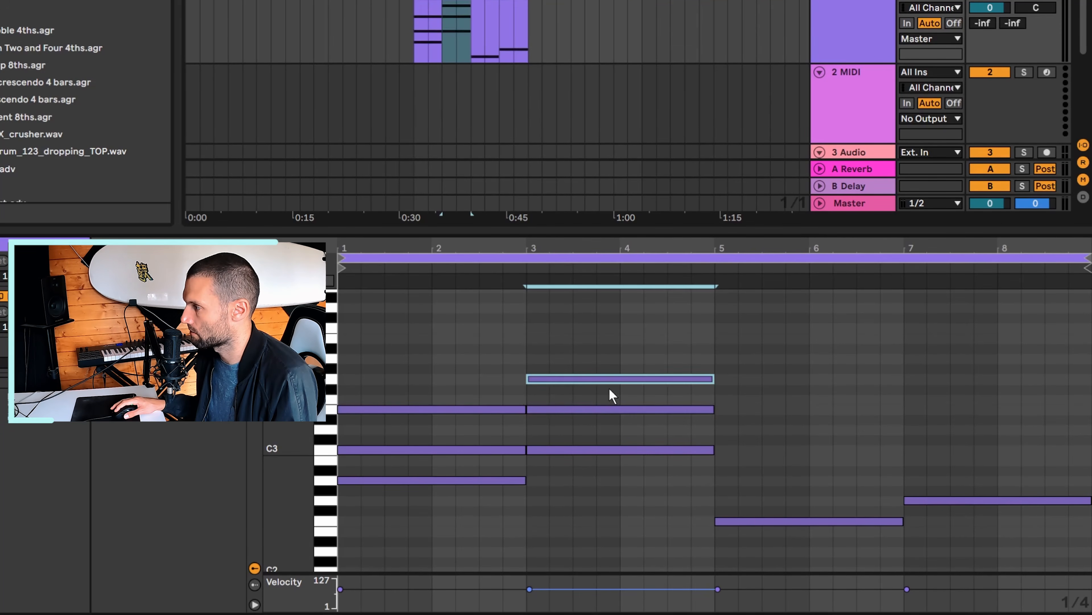
{"action": "left_click", "coordinate": [753, 526]}
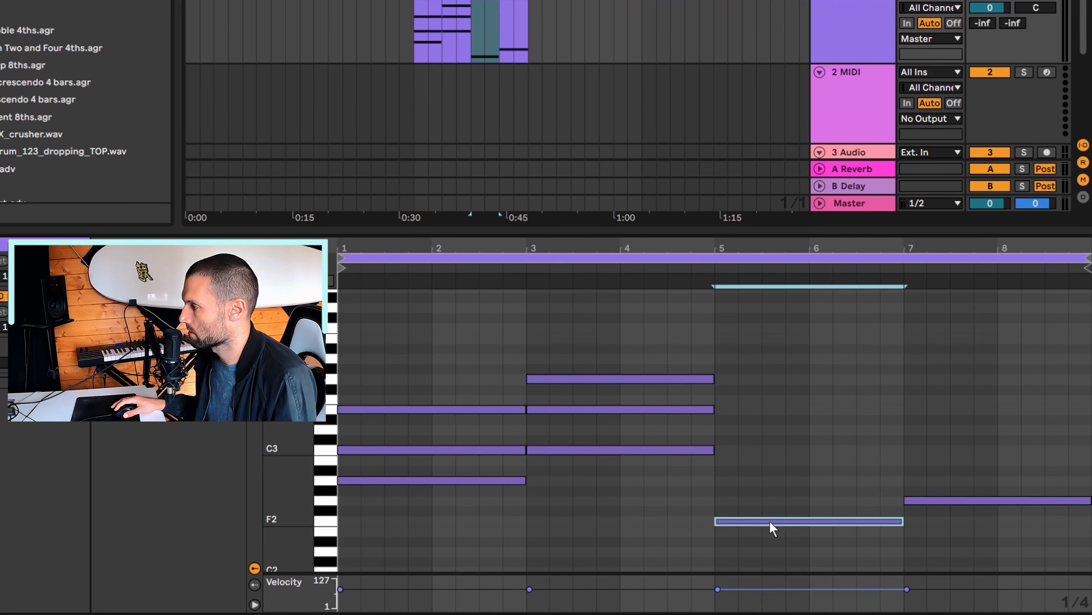
{"action": "left_click_drag", "start_coordinate": [770, 524], "coordinate": [766, 450]}
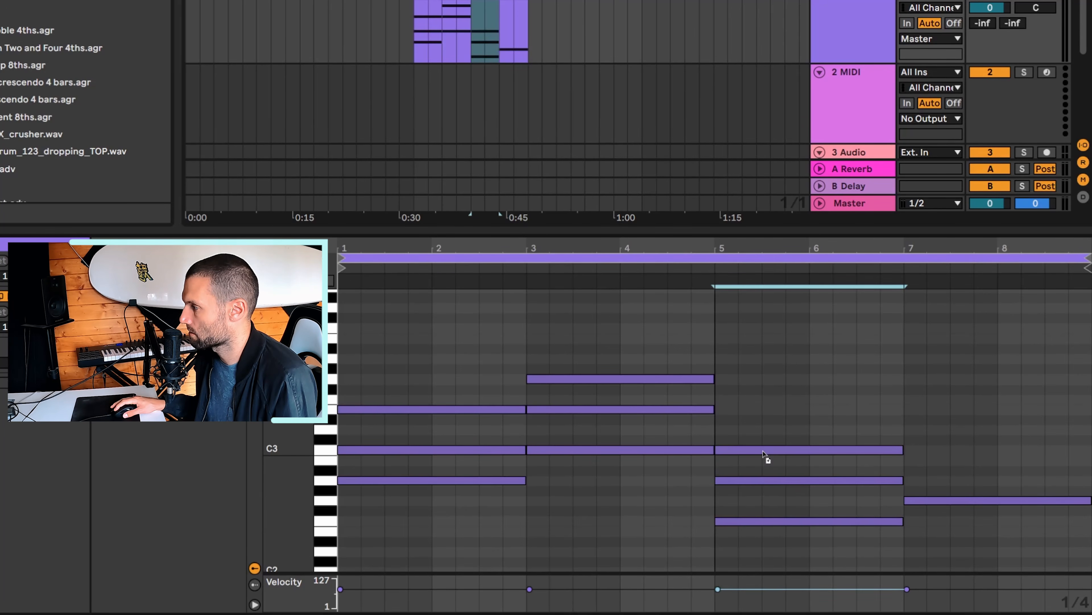
{"action": "left_click", "coordinate": [916, 499]}
{"action": "left_click_drag", "start_coordinate": [926, 499], "coordinate": [927, 431]}
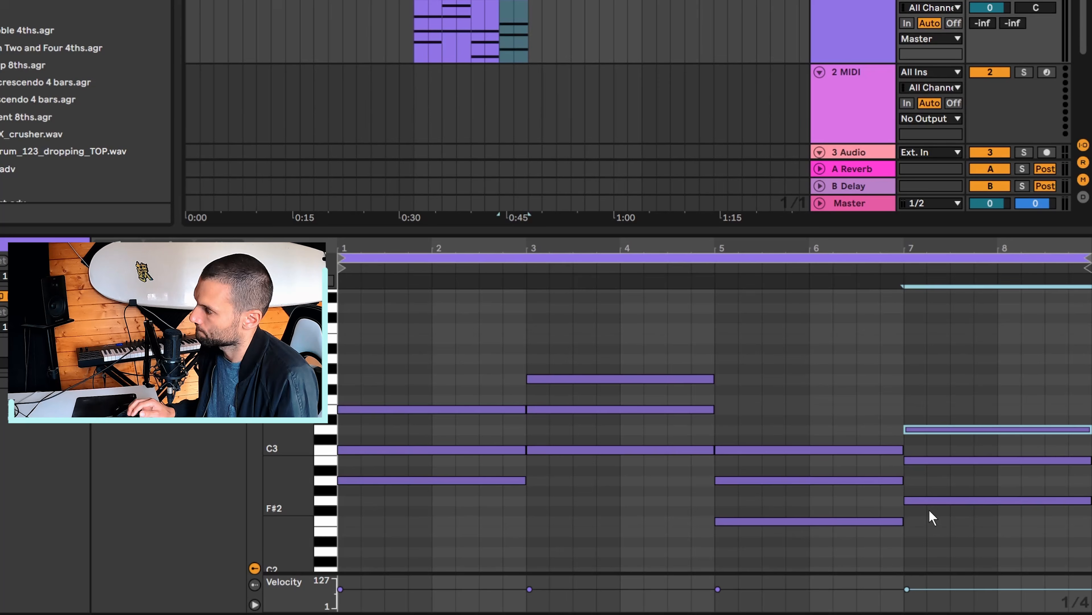
- Play the full chord progression from the start and check the A2, C3 and E3 notes of the first chord
{"action": "left_click", "coordinate": [370, 272]}
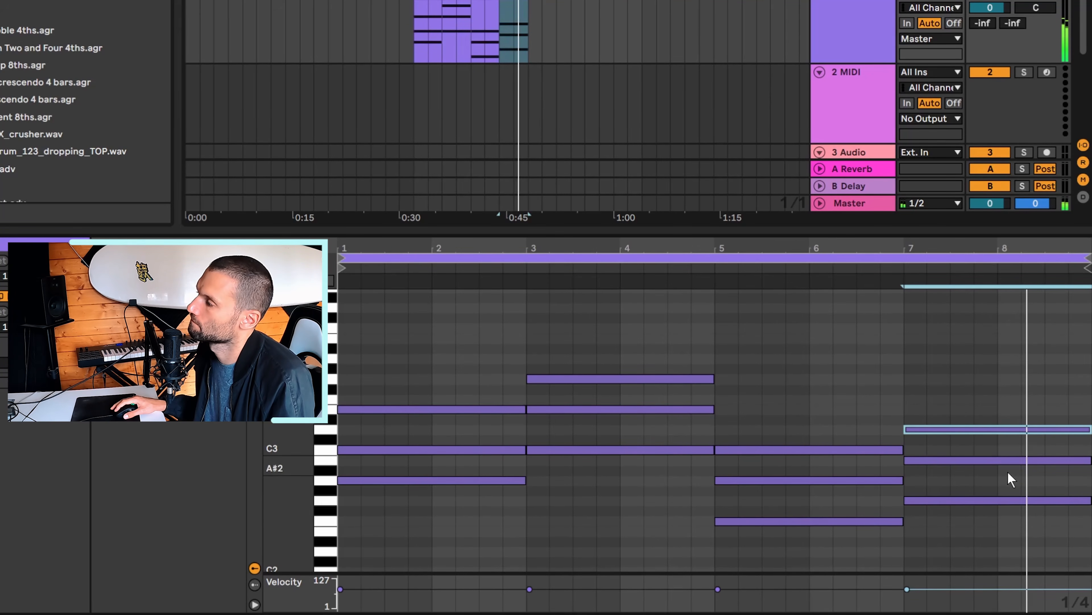
{"action": "left_click", "coordinate": [457, 516]}
{"action": "key", "text": "space"}
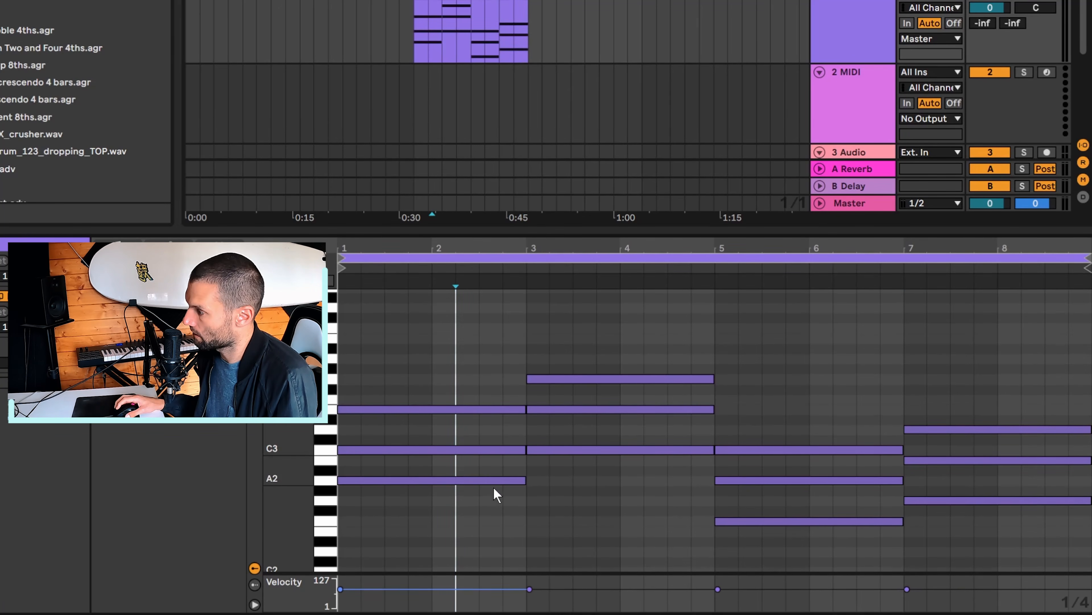
{"action": "left_click", "coordinate": [451, 481]}
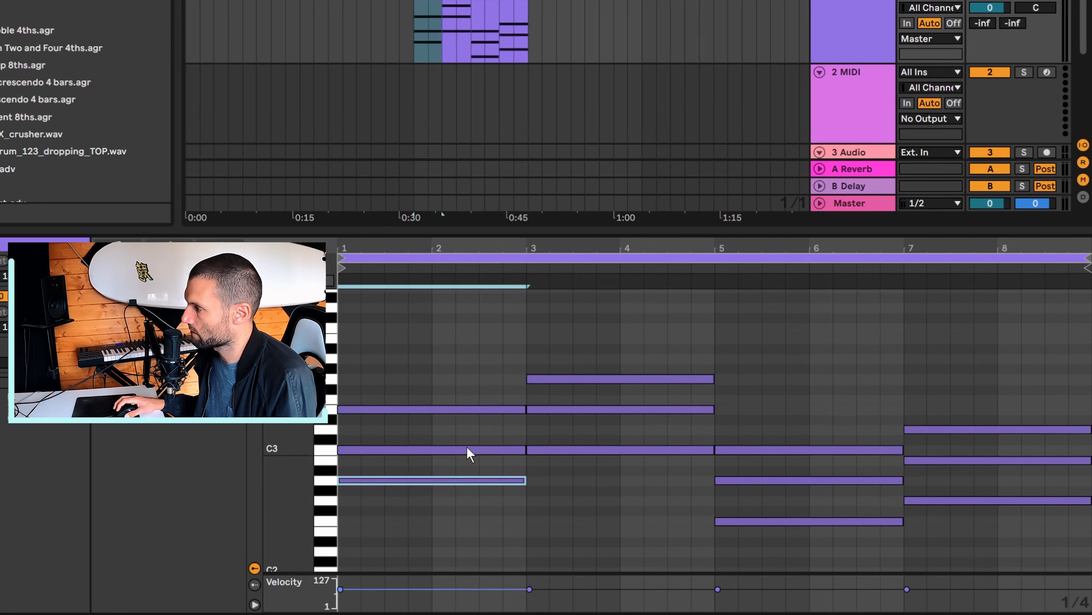
{"action": "left_click_drag", "start_coordinate": [468, 446], "coordinate": [485, 417]}
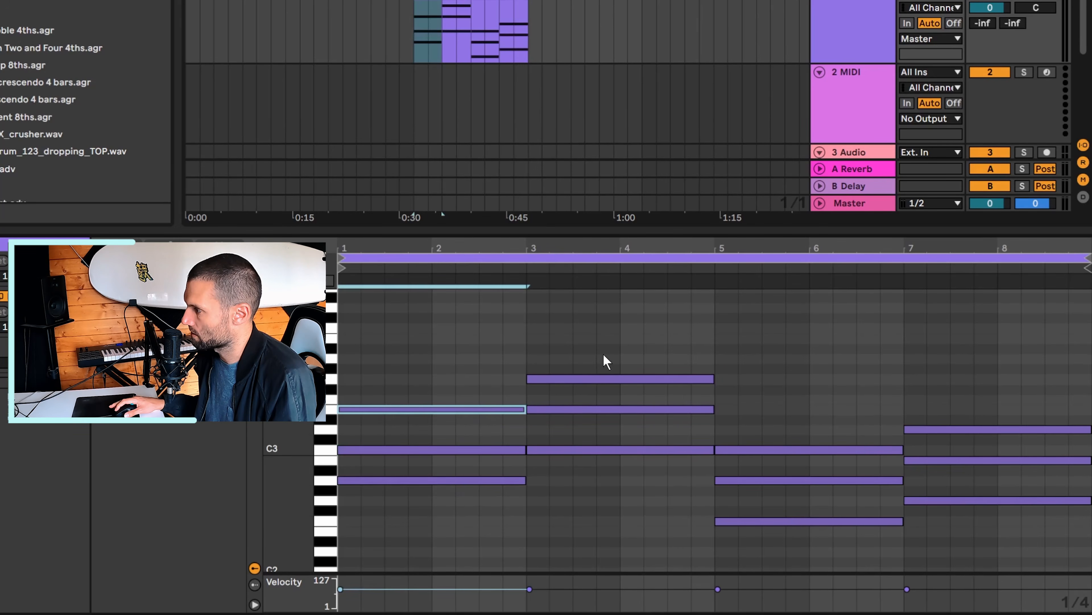
- Try transposing the three notes of the second chord down three semitones so its root sits on A2
{"action": "left_click_drag", "start_coordinate": [568, 354], "coordinate": [631, 499]}
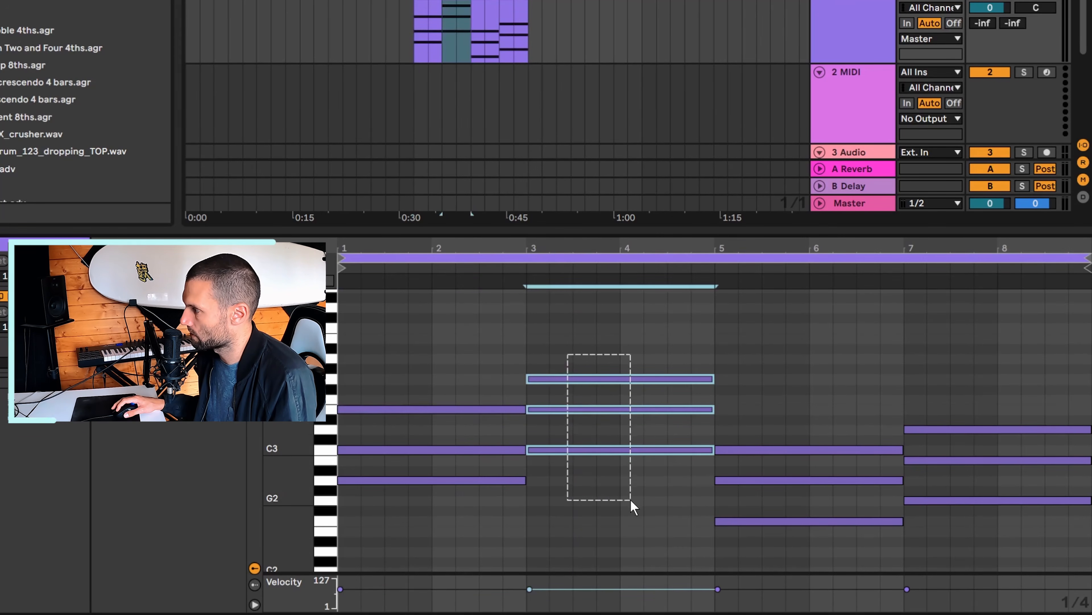
{"action": "key", "text": "Down"}
{"action": "key", "text": "Down"}
{"action": "key", "text": "Down"}
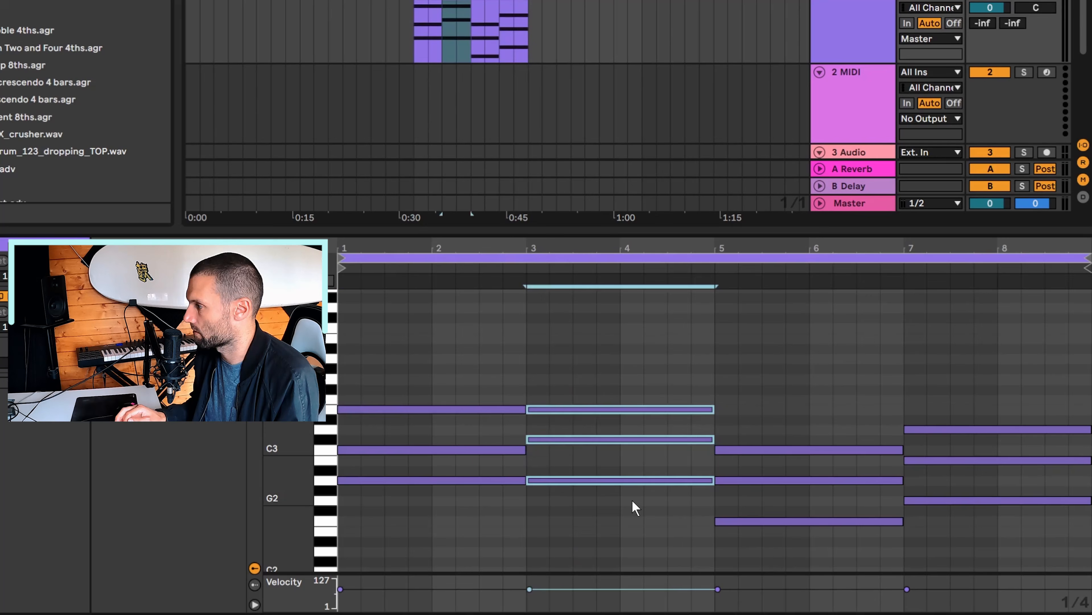
- Compare the note spacing of the first chord with the transposed second chord and play both
{"action": "left_click", "coordinate": [550, 453]}
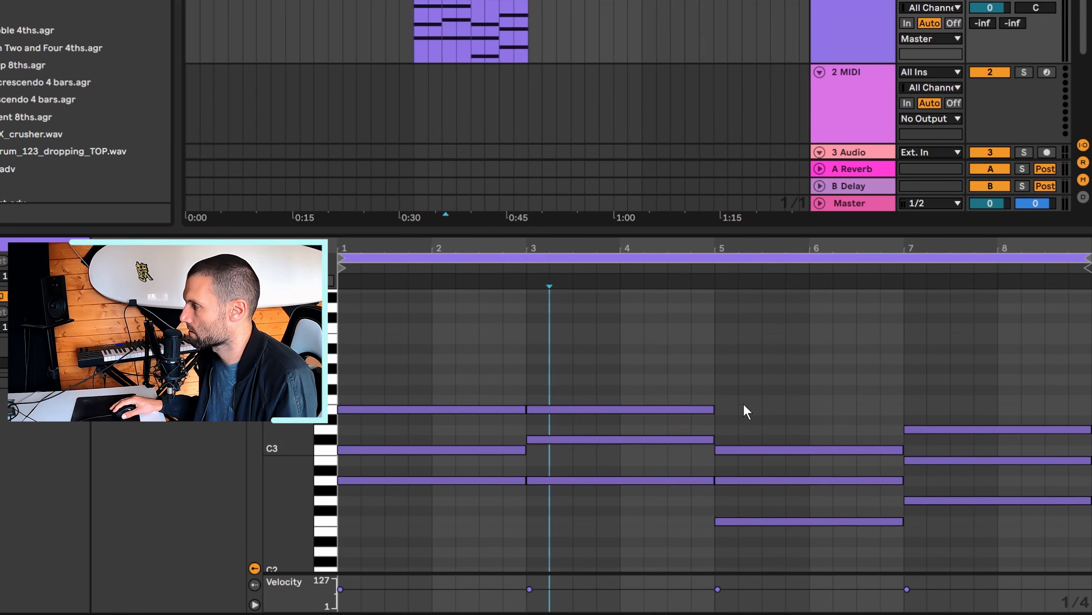
{"action": "left_click", "coordinate": [523, 450]}
{"action": "left_click", "coordinate": [535, 439]}
{"action": "left_click", "coordinate": [543, 409]}
{"action": "left_click", "coordinate": [504, 450]}
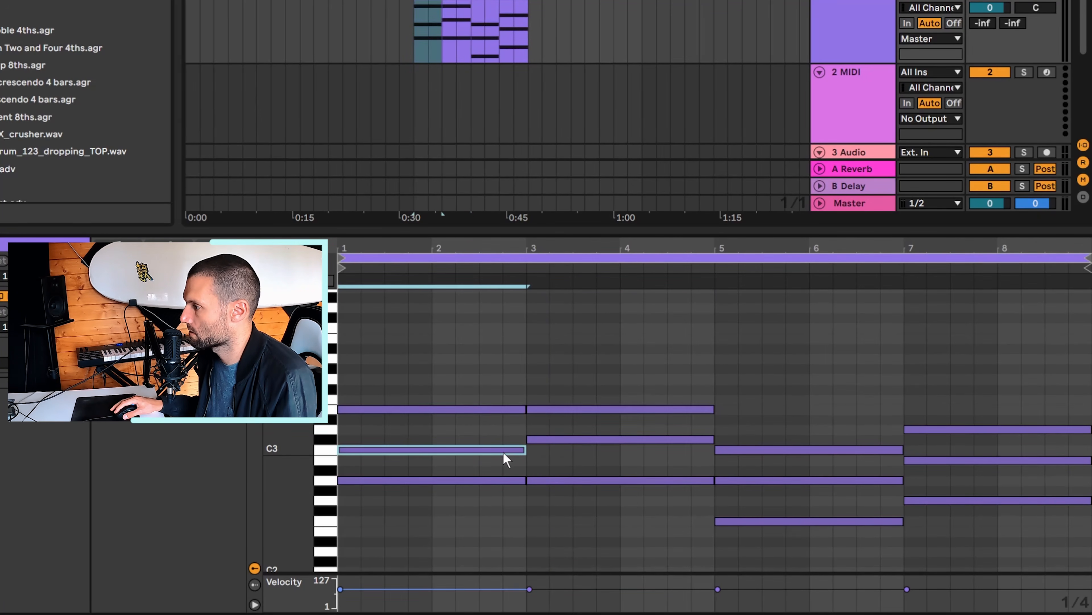
{"action": "left_click_drag", "start_coordinate": [449, 508], "coordinate": [396, 360]}
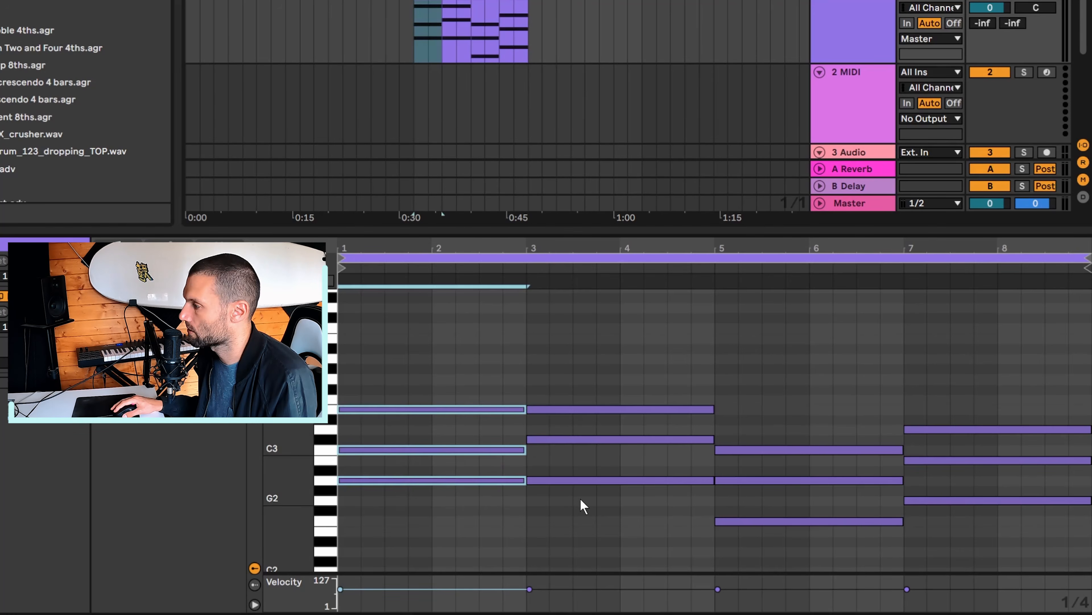
{"action": "left_click_drag", "start_coordinate": [581, 500], "coordinate": [582, 398]}
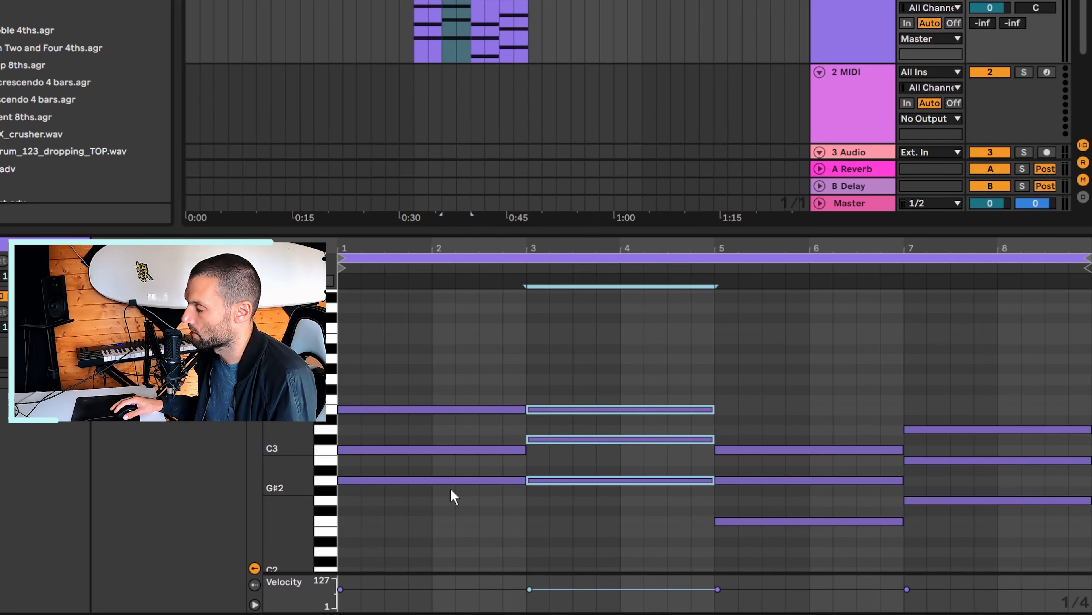
{"action": "left_click_drag", "start_coordinate": [434, 380], "coordinate": [437, 526]}
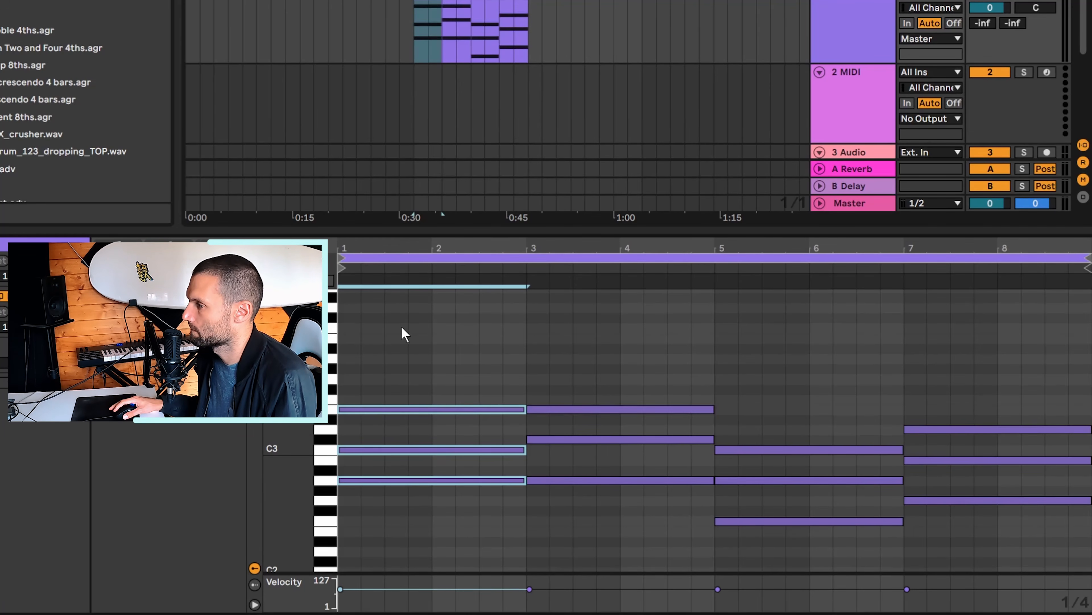
{"action": "key", "text": "space"}
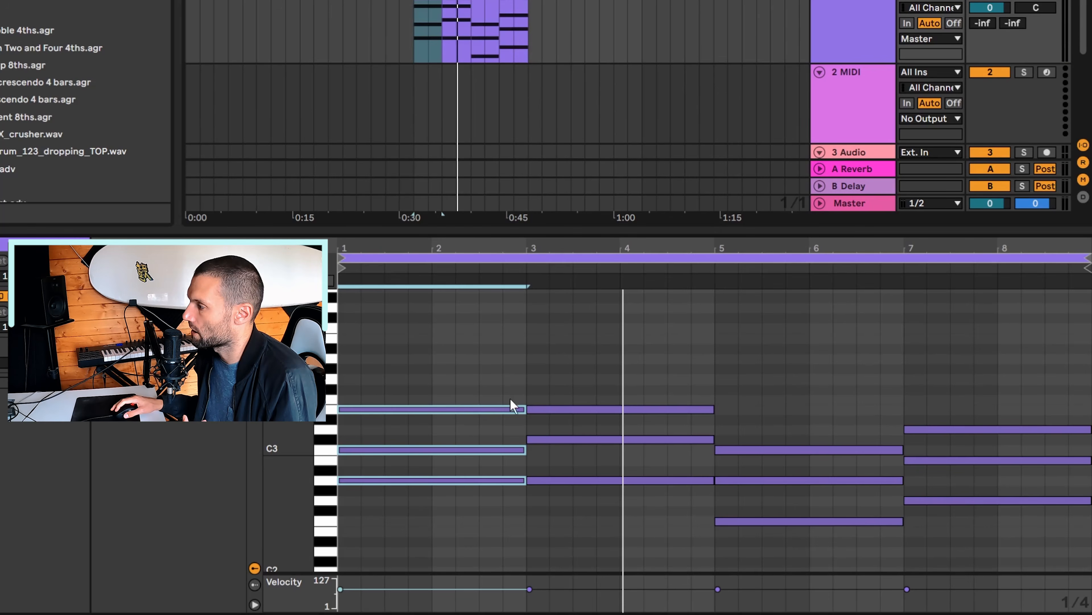
{"action": "left_click", "coordinate": [510, 459]}
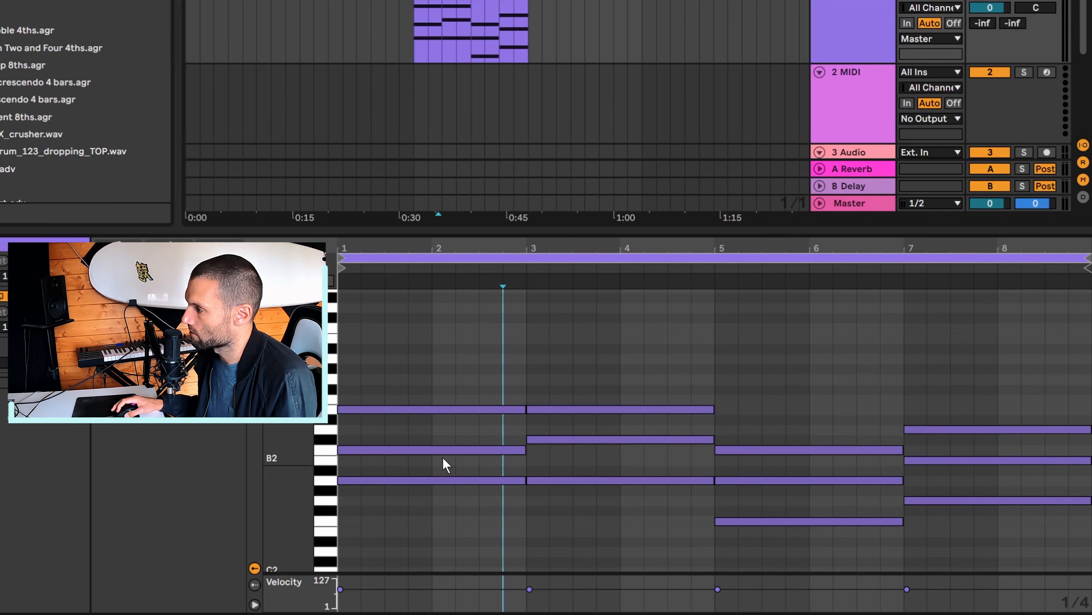
{"action": "left_click", "coordinate": [478, 470]}
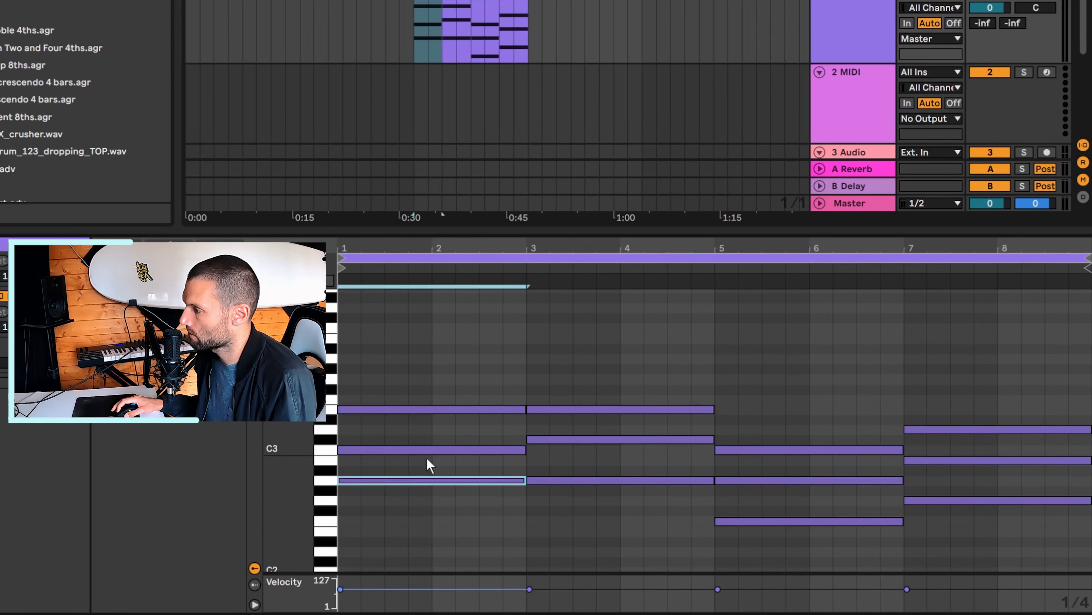
- Undo the transposition of the second chord in bars 3 and 4
{"action": "left_click", "coordinate": [562, 479]}
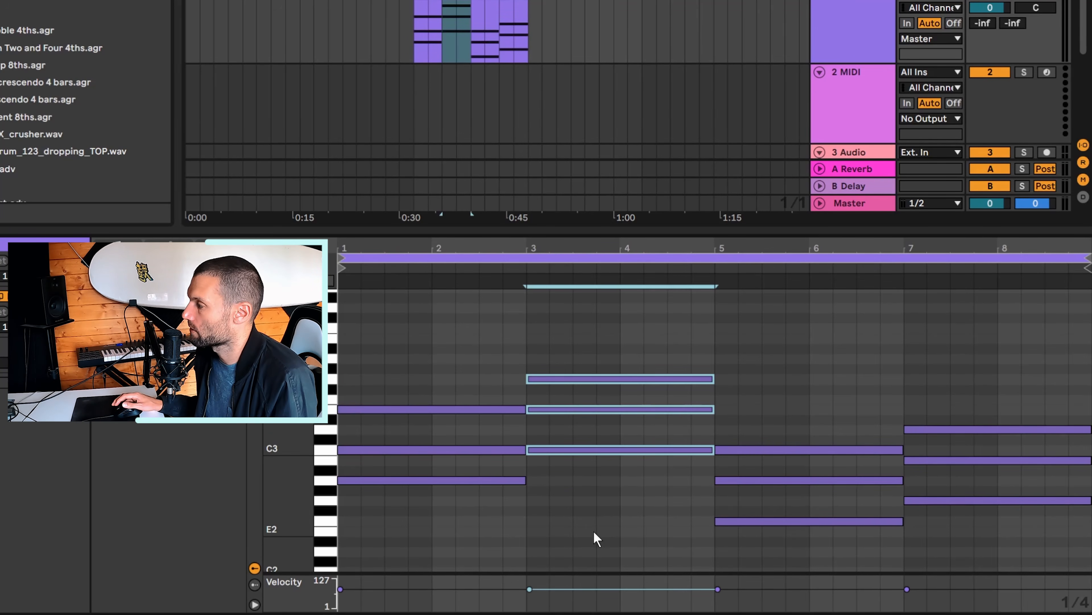
{"action": "left_click", "coordinate": [558, 504]}
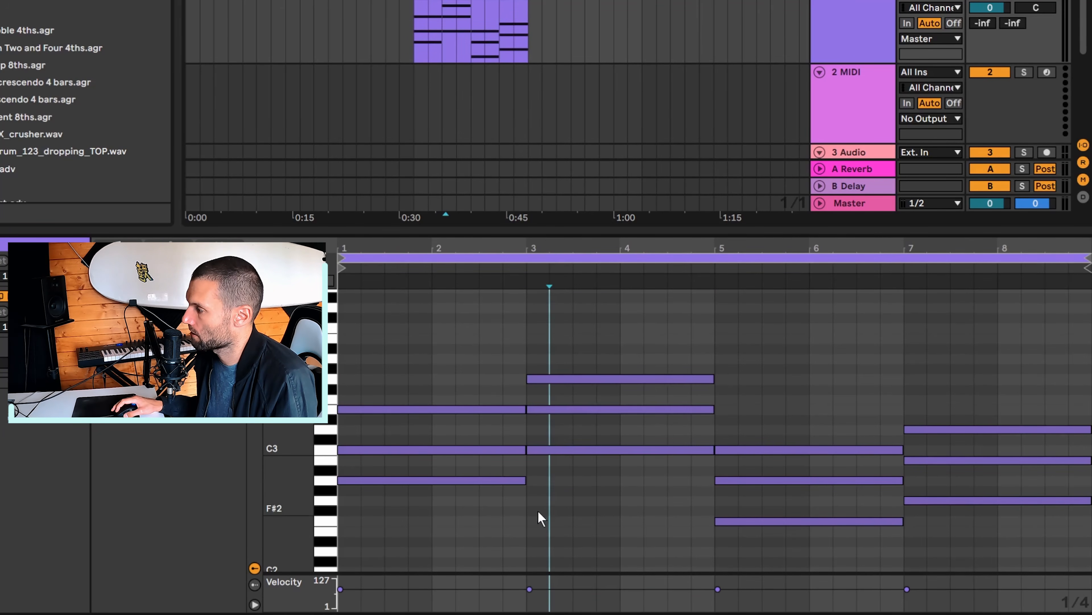
{"action": "left_click", "coordinate": [530, 513]}
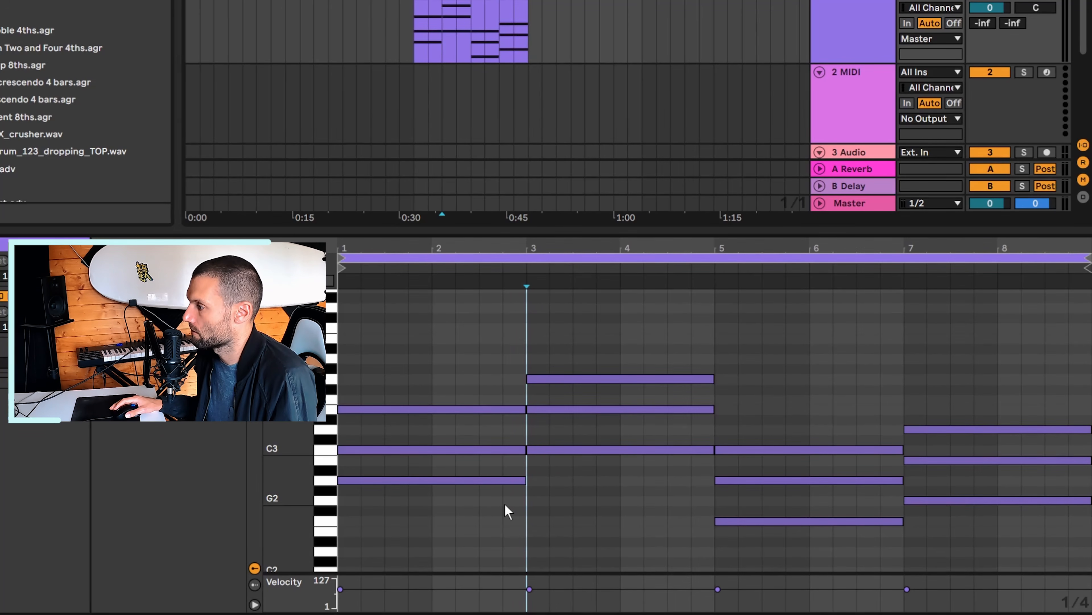
- Check the root note of each chord in turn: A2, C3, F2 and G2
{"action": "scroll", "coordinate": [530, 491], "scroll_direction": "down", "scroll_amount": 5}
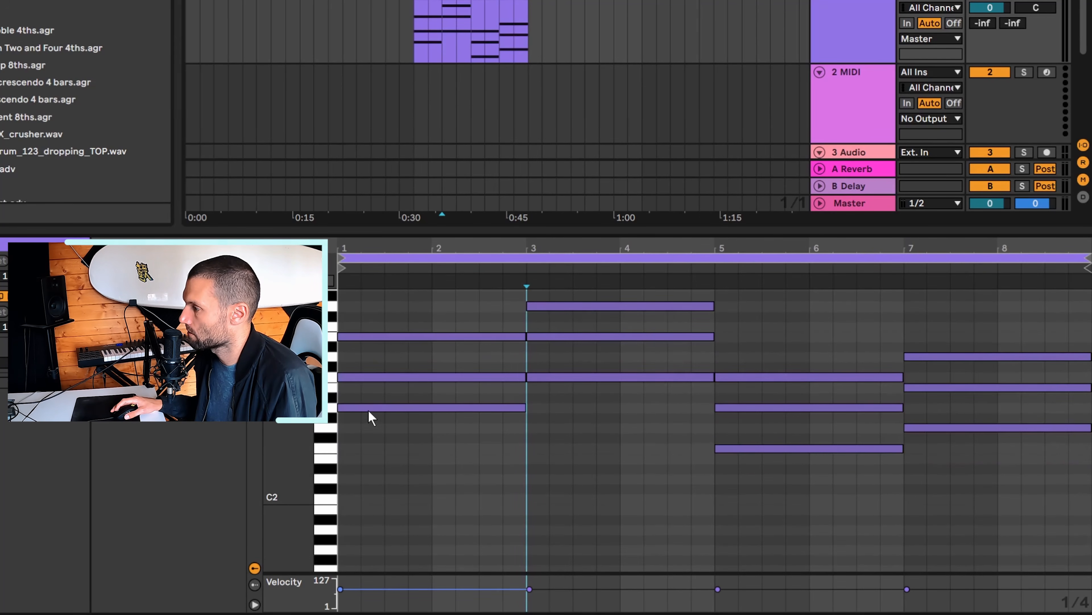
{"action": "left_click", "coordinate": [369, 408]}
{"action": "left_click", "coordinate": [558, 378]}
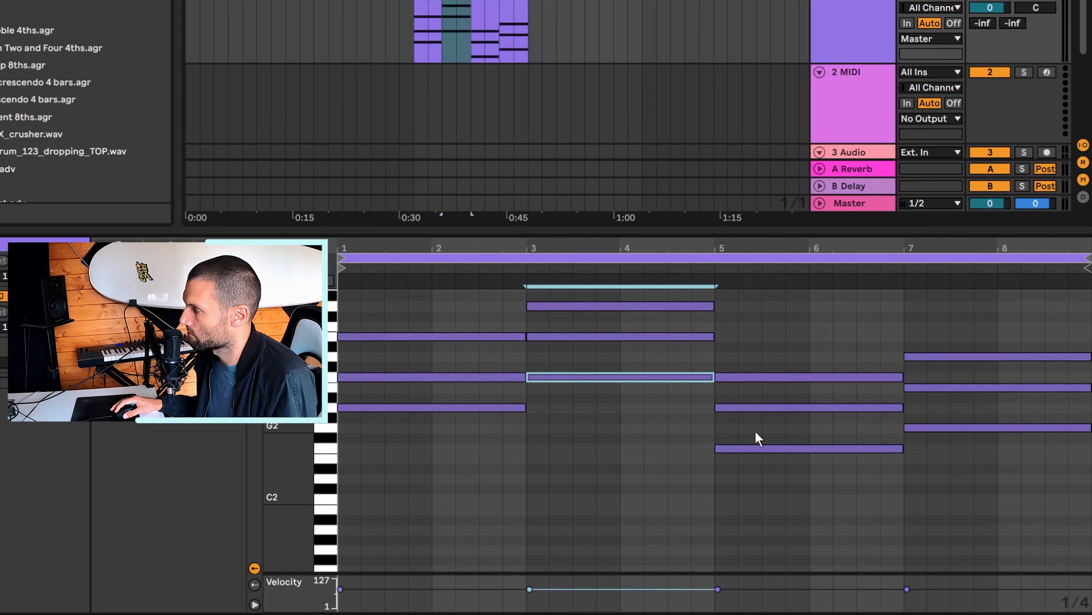
{"action": "left_click", "coordinate": [763, 448]}
{"action": "left_click", "coordinate": [933, 428]}
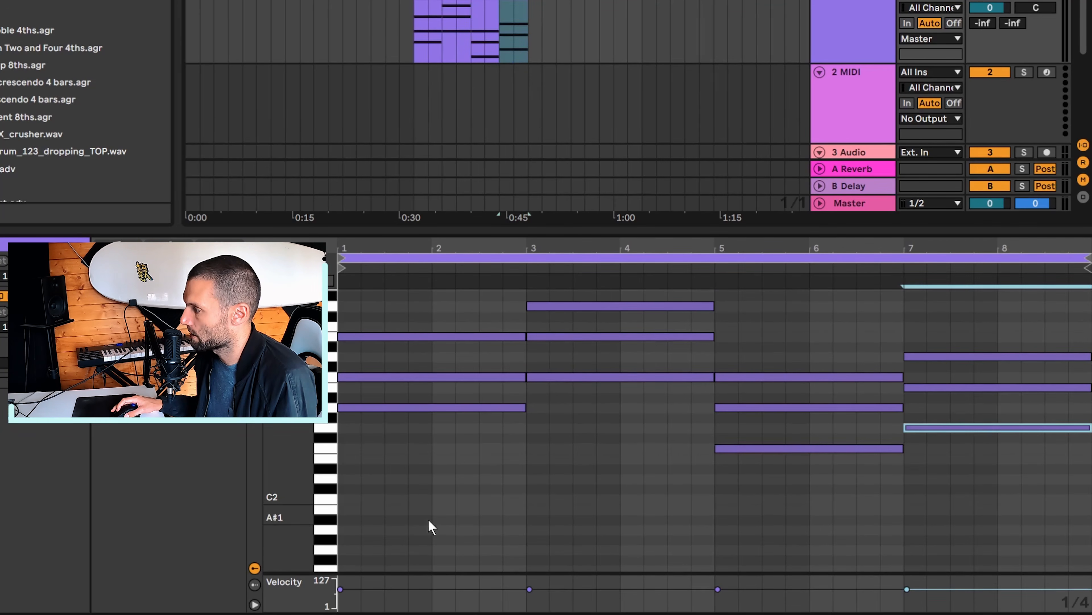
- Copy the four root notes together one octave down to A1, C2, F1 and G1, and play the progression
{"action": "left_click_drag", "start_coordinate": [409, 464], "coordinate": [459, 410]}
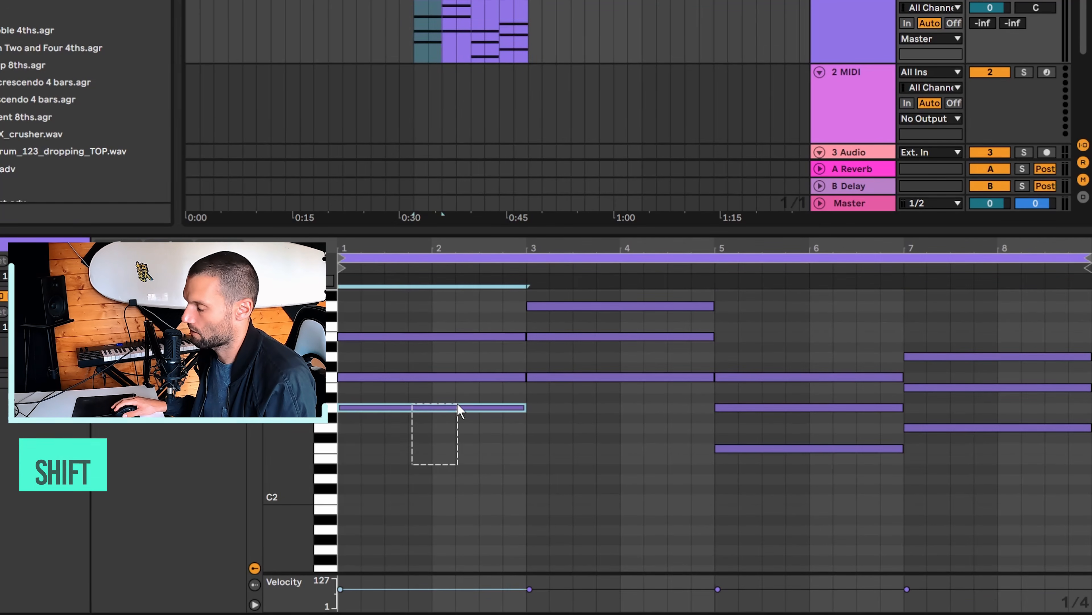
{"action": "left_click_drag", "start_coordinate": [593, 451], "coordinate": [625, 373]}
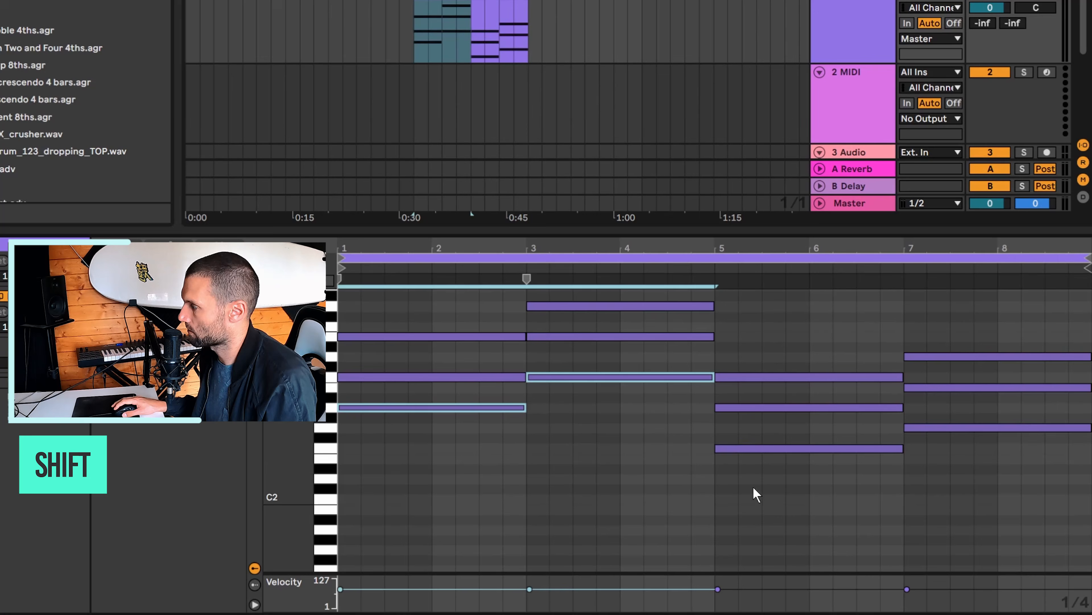
{"action": "left_click_drag", "start_coordinate": [754, 491], "coordinate": [776, 453]}
{"action": "left_click_drag", "start_coordinate": [956, 512], "coordinate": [967, 424]}
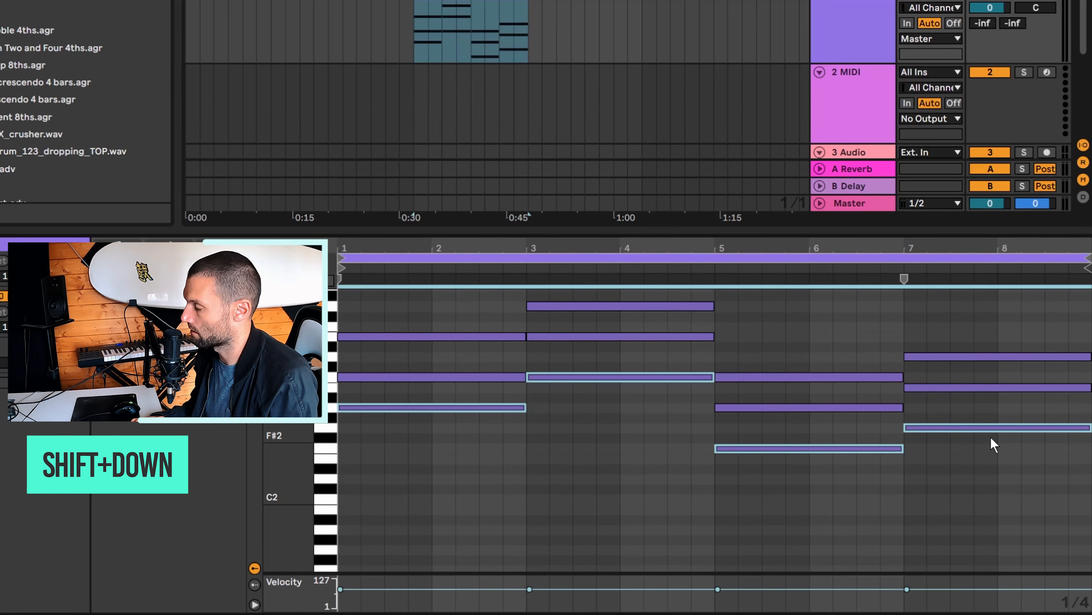
{"action": "key", "text": "shift+Down"}
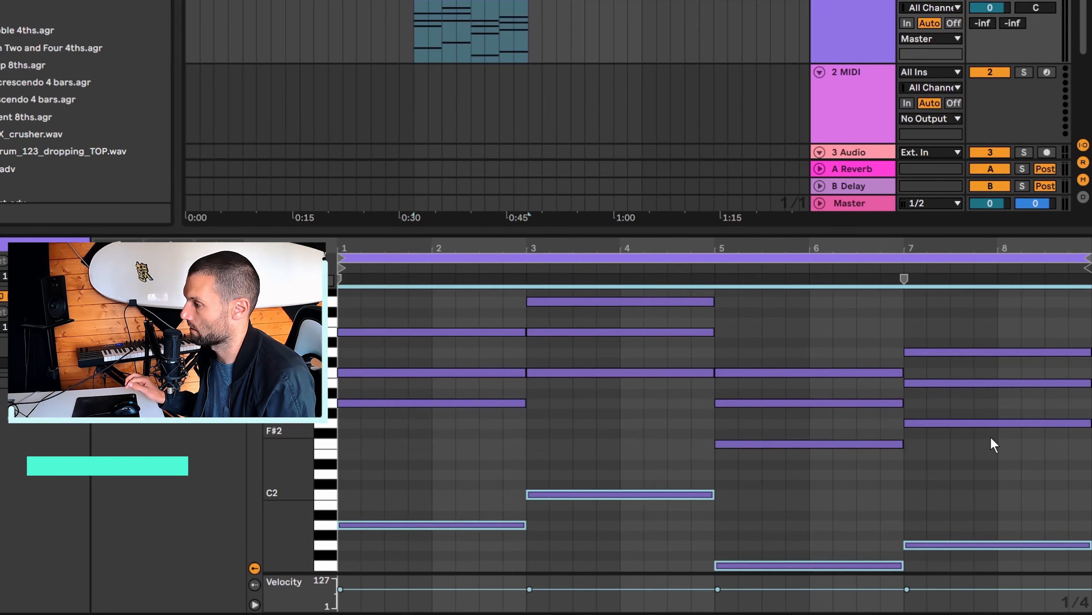
{"action": "key", "text": "space"}
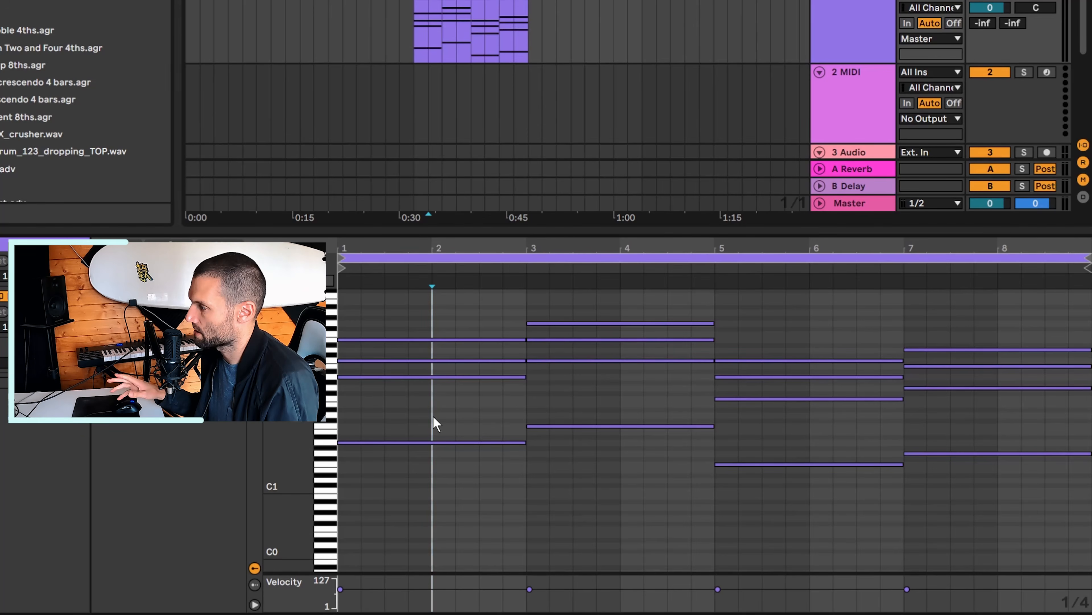
- Move the C3 note of the first chord up one octave to C4 and play the result
{"action": "scroll", "coordinate": [433, 416], "scroll_direction": "up", "scroll_amount": 1}
{"action": "left_click", "coordinate": [378, 380]}
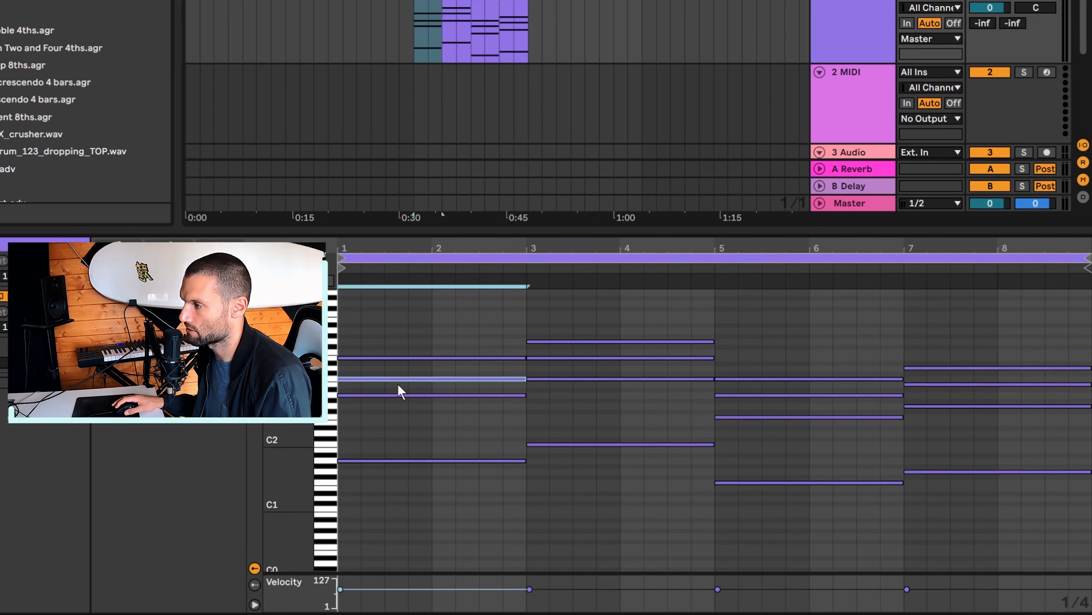
{"action": "left_click", "coordinate": [410, 372]}
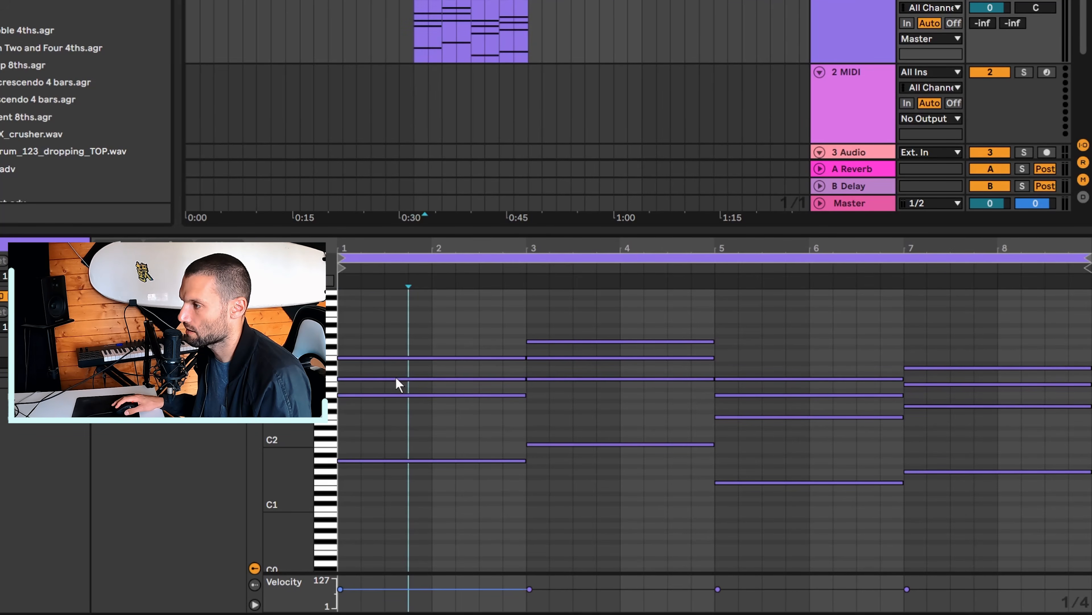
{"action": "left_click", "coordinate": [395, 378]}
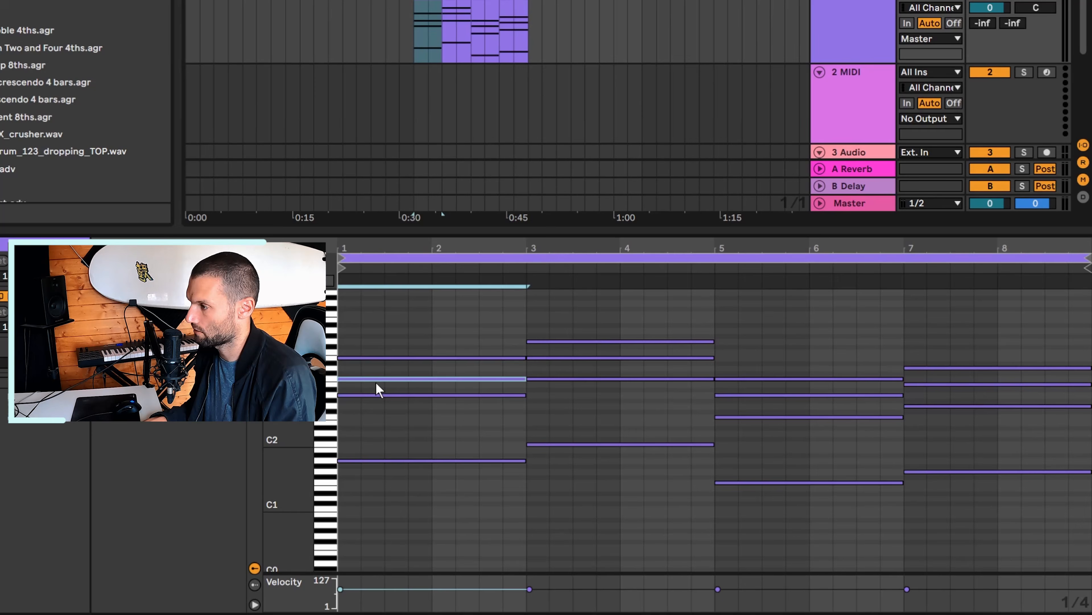
{"action": "key", "text": "shift+Up"}
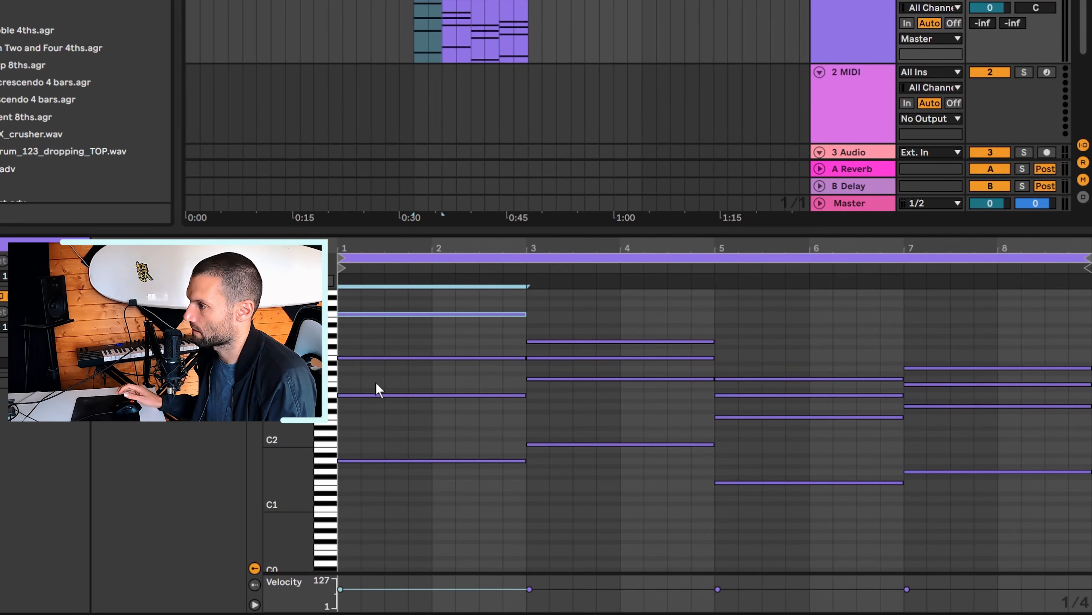
{"action": "key", "text": "space"}
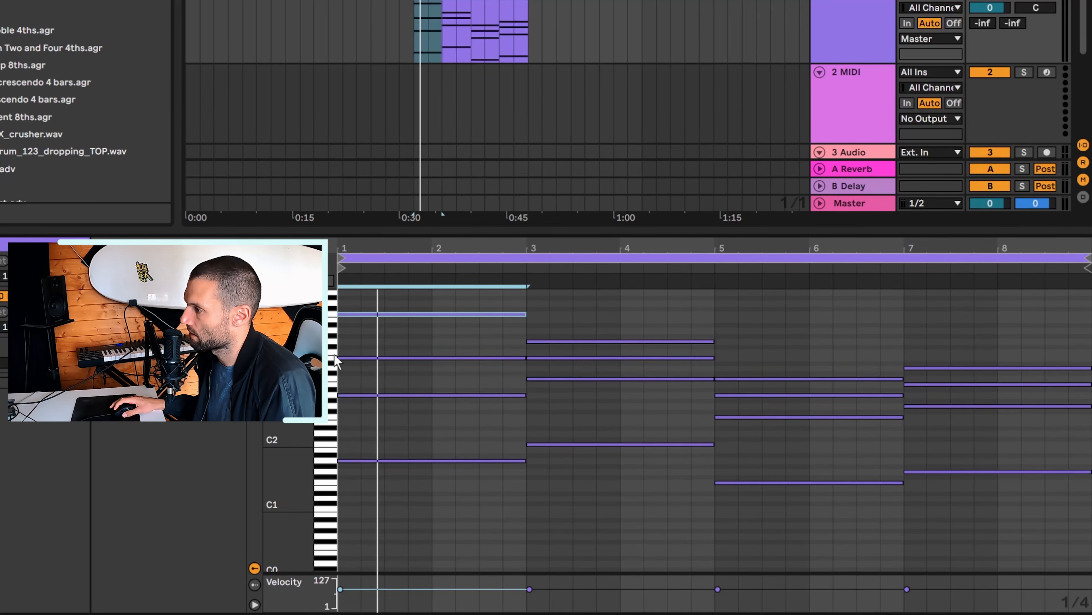
- Add an A3 note to the first chord, lengthen it to two bars, and play the chord
{"action": "left_click", "coordinate": [351, 395]}
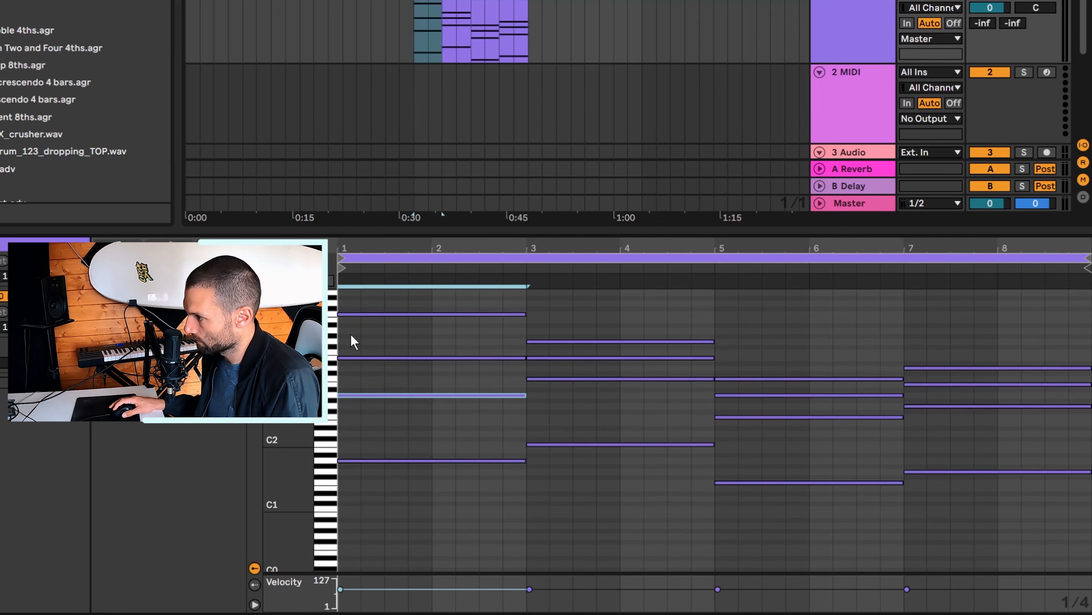
{"action": "double_click", "coordinate": [352, 330]}
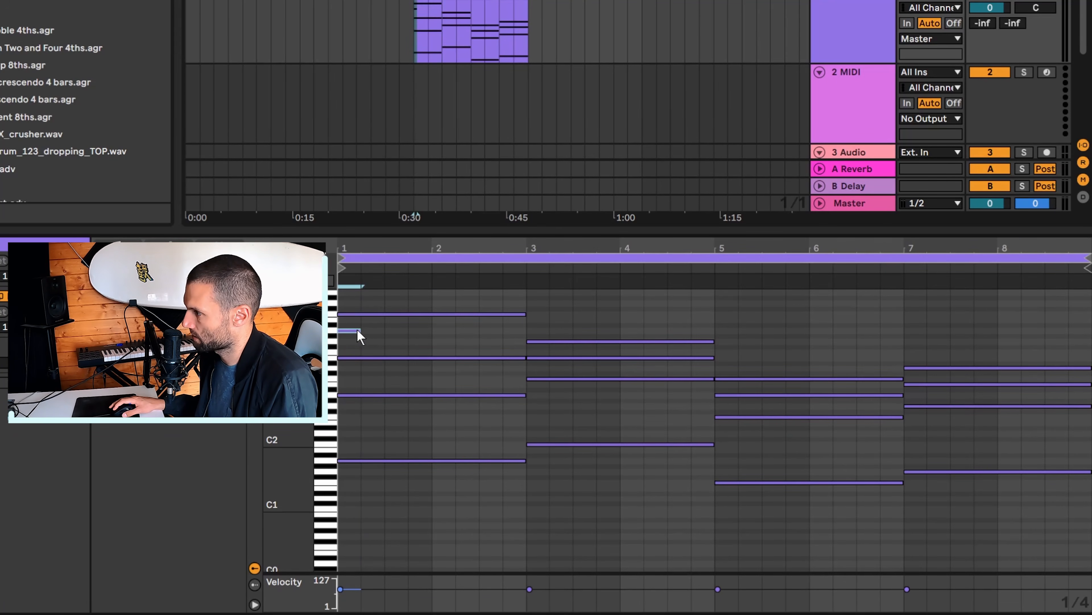
{"action": "left_click_drag", "start_coordinate": [360, 330], "coordinate": [526, 332]}
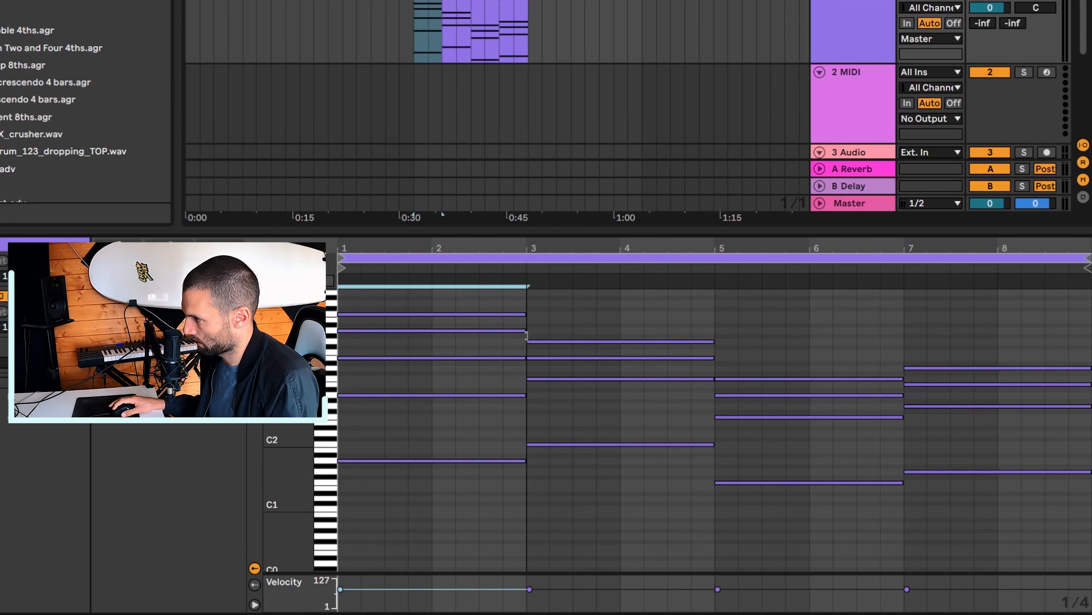
{"action": "key", "text": "space"}
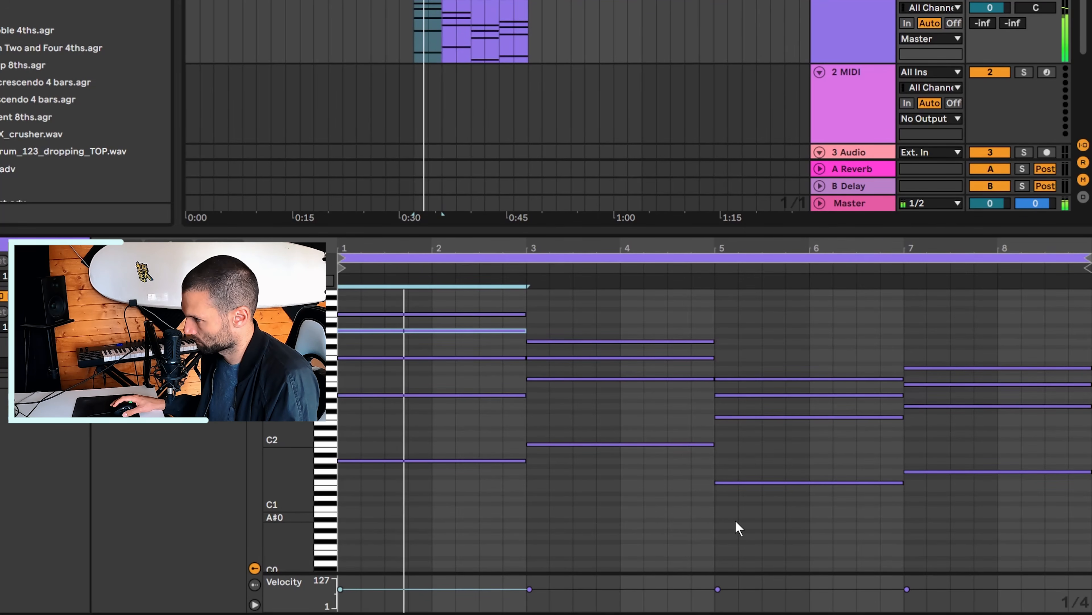
{"action": "key", "text": "space"}
{"action": "left_click", "coordinate": [561, 349]}
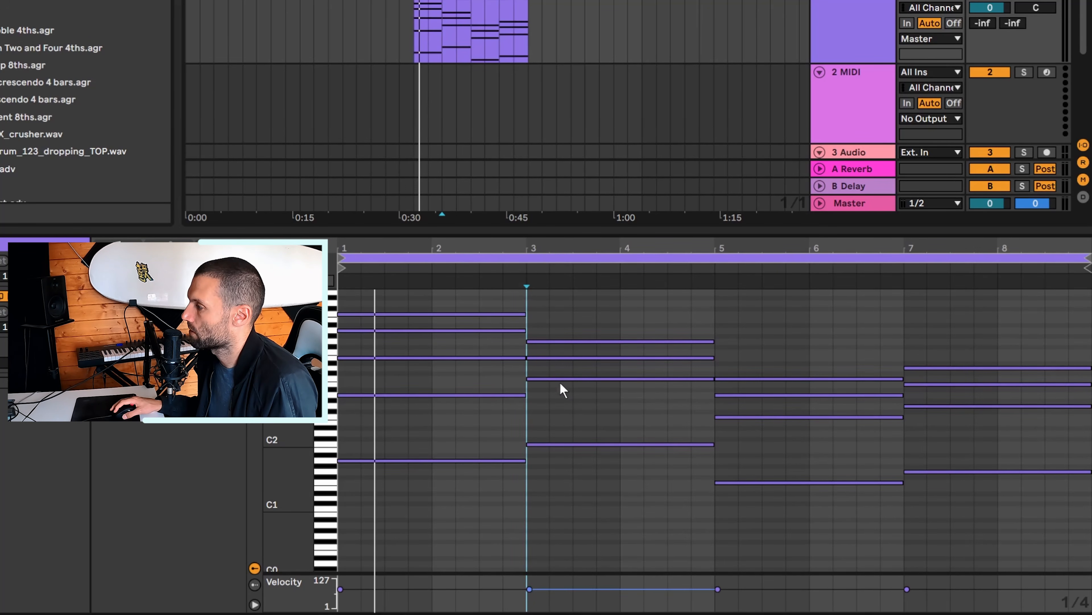
- Check the upper notes of the second chord and copy its G3 note up to B3
{"action": "left_click", "coordinate": [561, 379]}
{"action": "left_click", "coordinate": [571, 352]}
{"action": "left_click", "coordinate": [572, 358]}
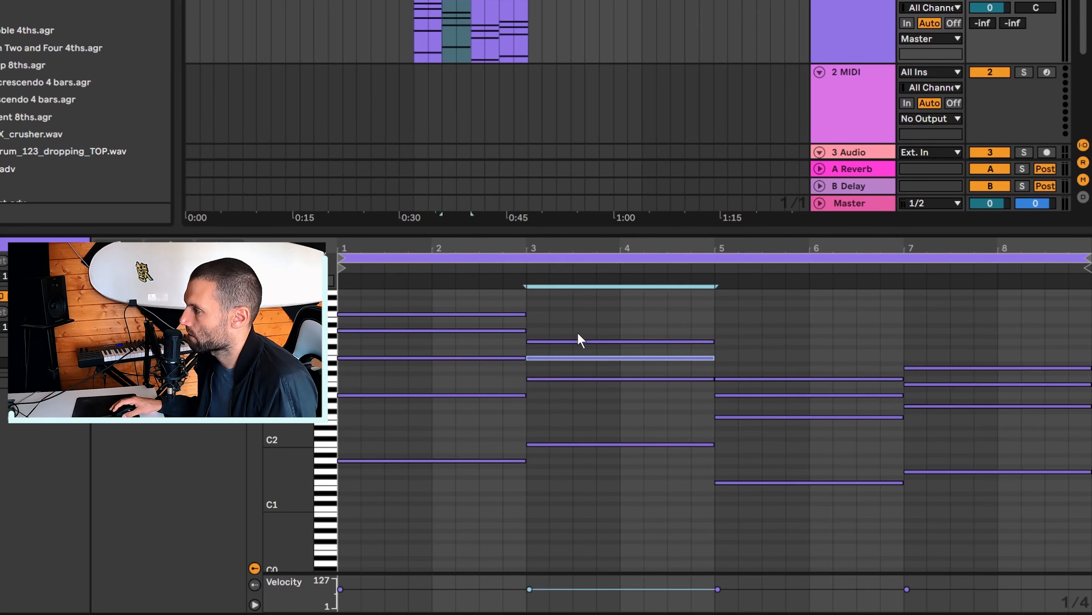
{"action": "left_click", "coordinate": [577, 333]}
{"action": "left_click", "coordinate": [578, 342]}
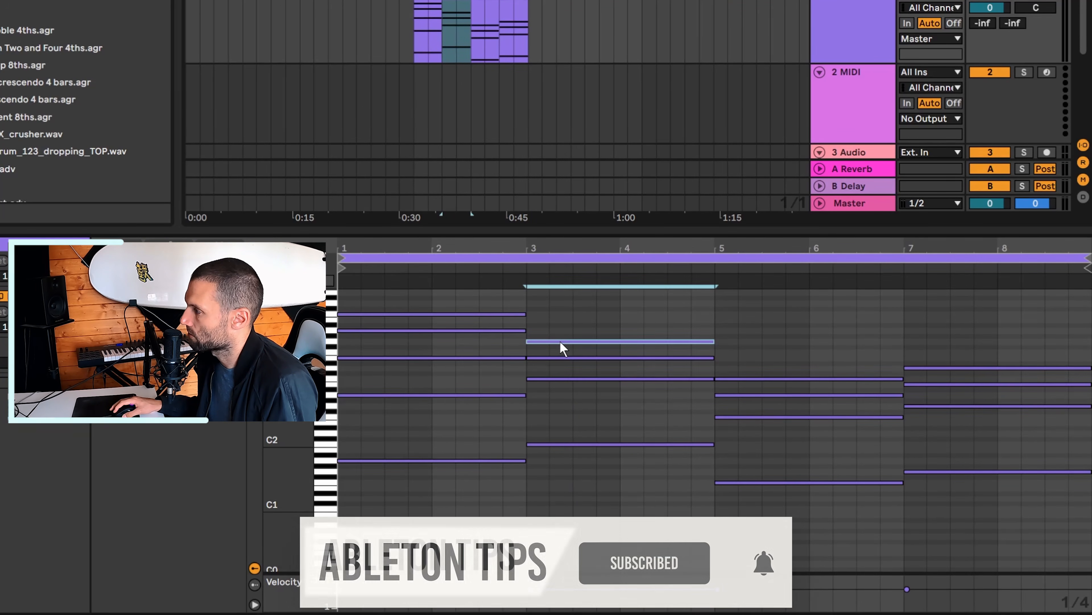
{"action": "left_click_drag", "start_coordinate": [562, 342], "coordinate": [562, 321]}
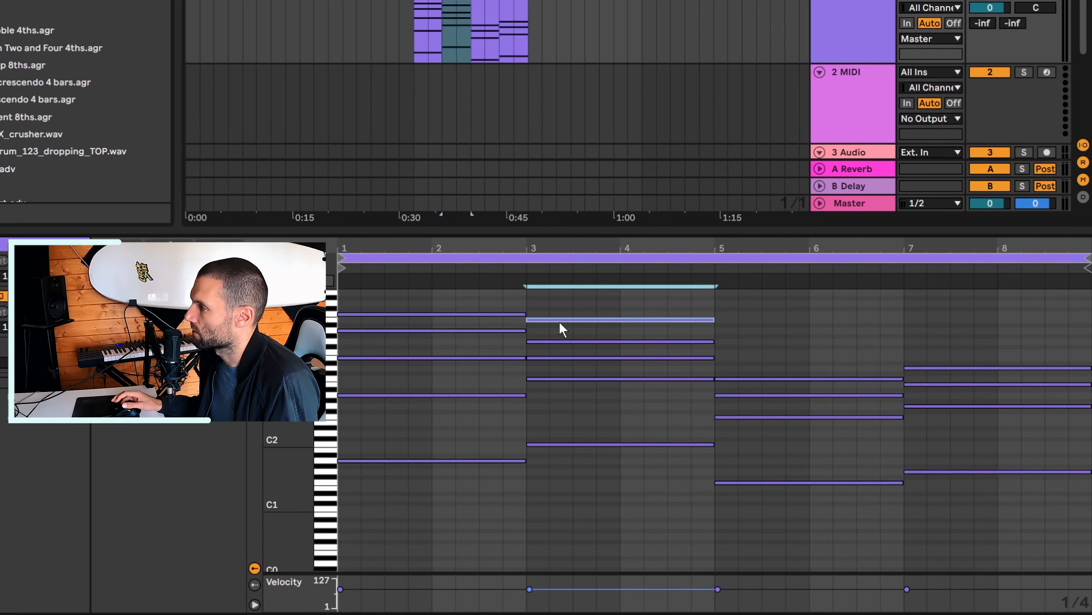
- Play the second chord with the B3 note active and deactivated to compare both versions, leaving the note active
{"action": "left_click", "coordinate": [442, 45]}
{"action": "key", "text": "space"}
{"action": "key", "text": "space"}
{"action": "left_click", "coordinate": [636, 320]}
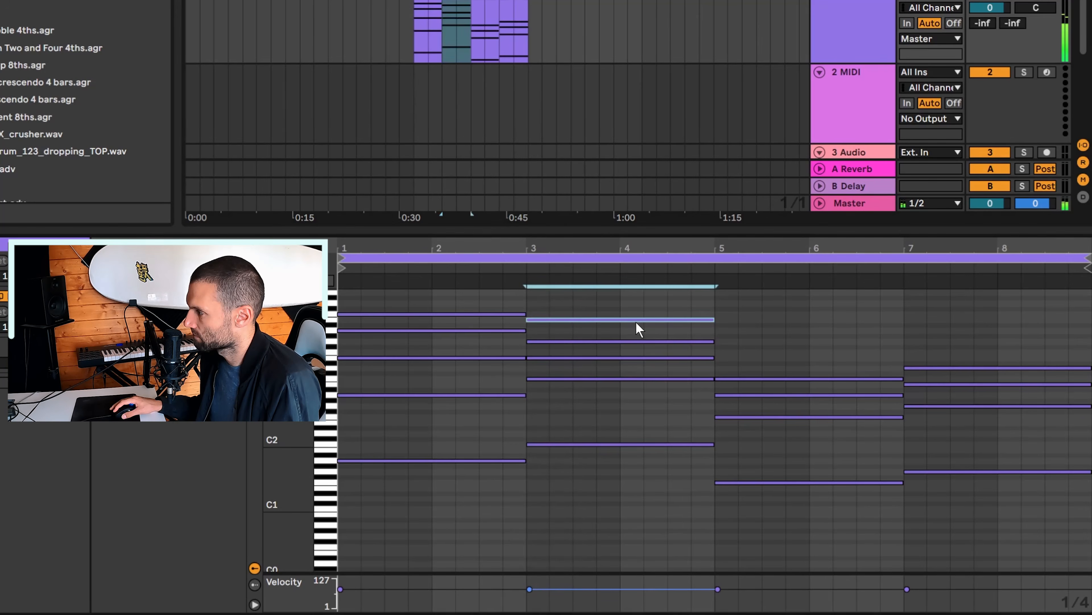
{"action": "key", "text": "space"}
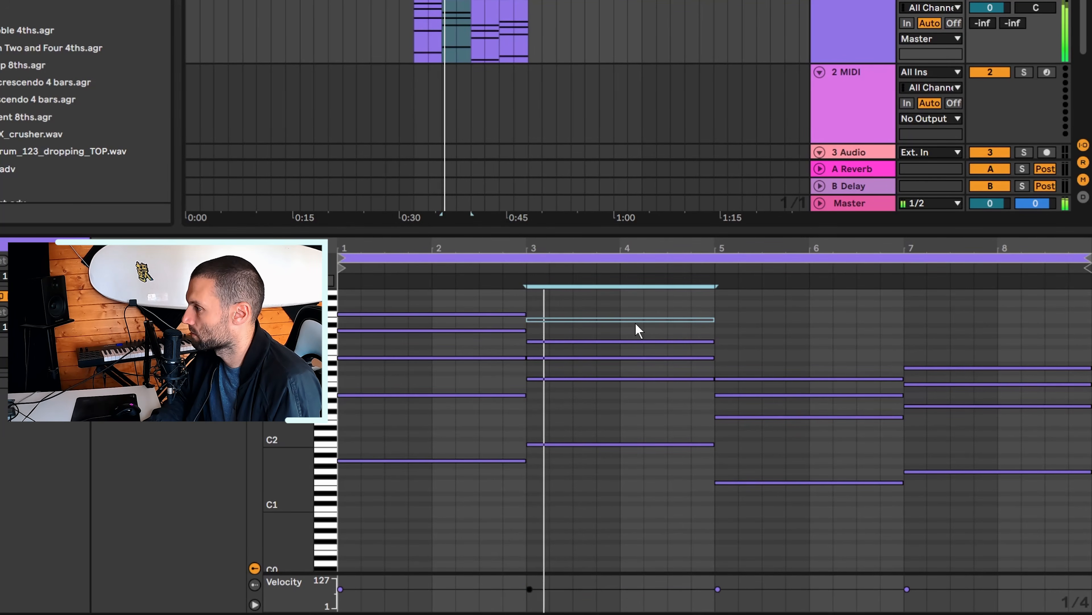
{"action": "key", "text": "space"}
{"action": "key", "text": "space"}
{"action": "key", "text": "0"}
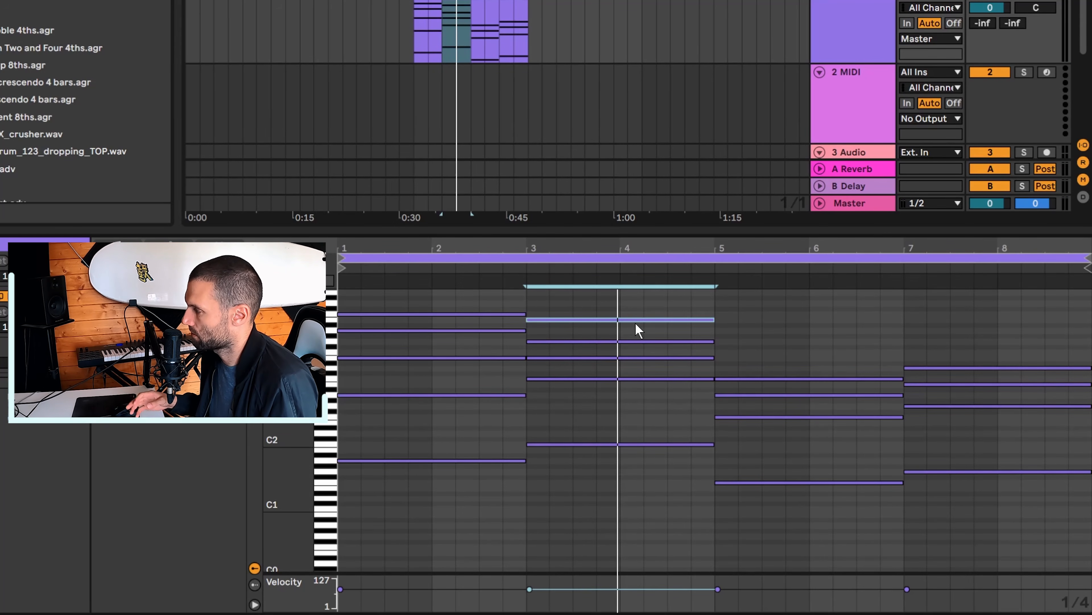
- Play the clip from the middle of the first chord into the second chord
{"action": "left_click", "coordinate": [429, 38]}
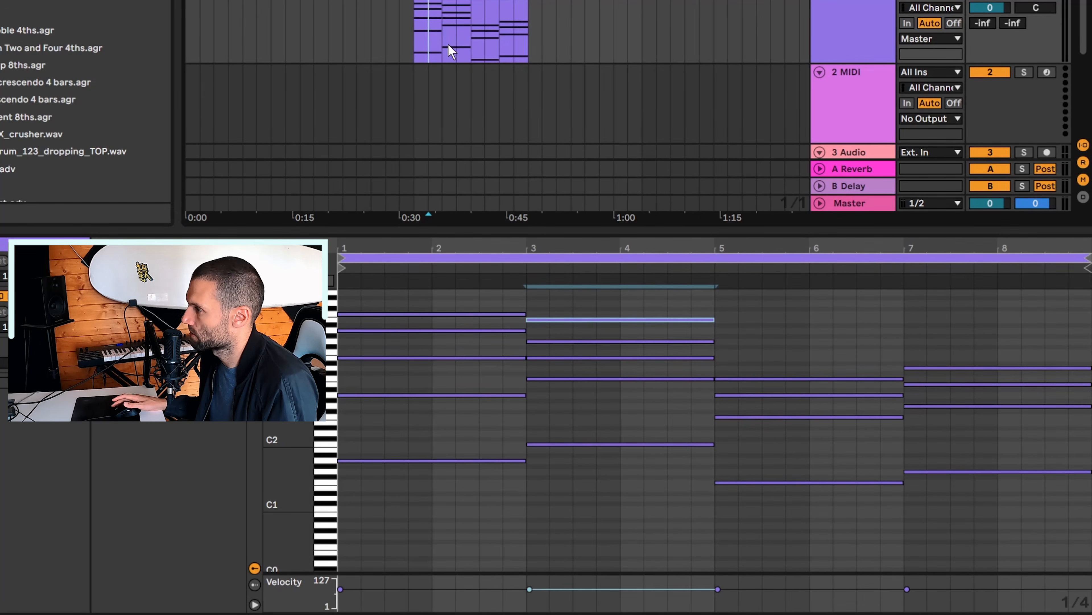
{"action": "key", "text": "space"}
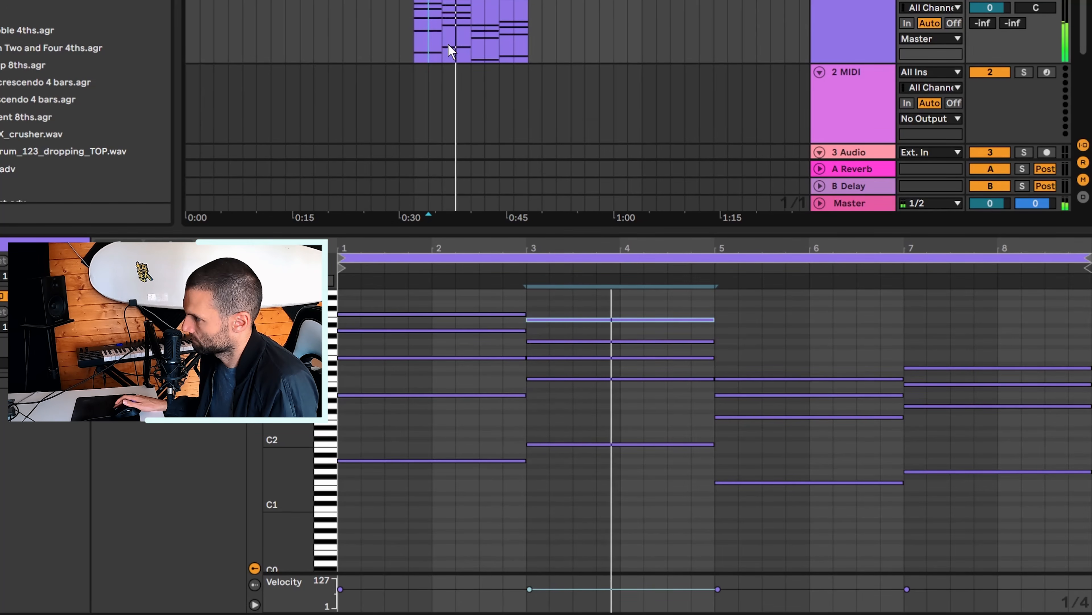
{"action": "key", "text": "space"}
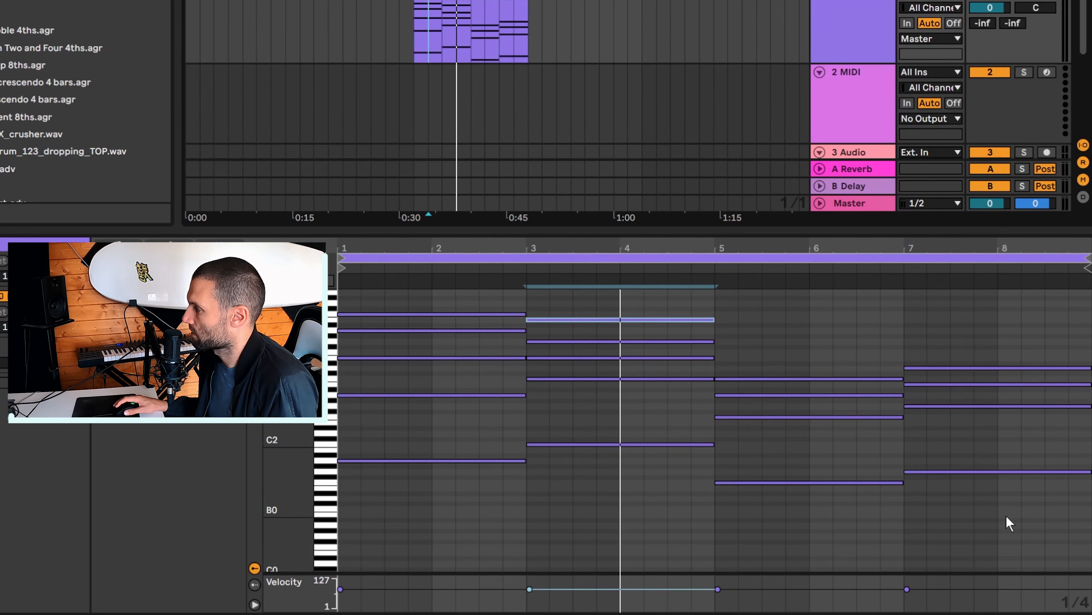
- Compare the register of the second chord's upper notes with that of the third chord's notes above its bass
{"action": "left_click_drag", "start_coordinate": [738, 351], "coordinate": [754, 445]}
{"action": "left_click_drag", "start_coordinate": [679, 306], "coordinate": [688, 386]}
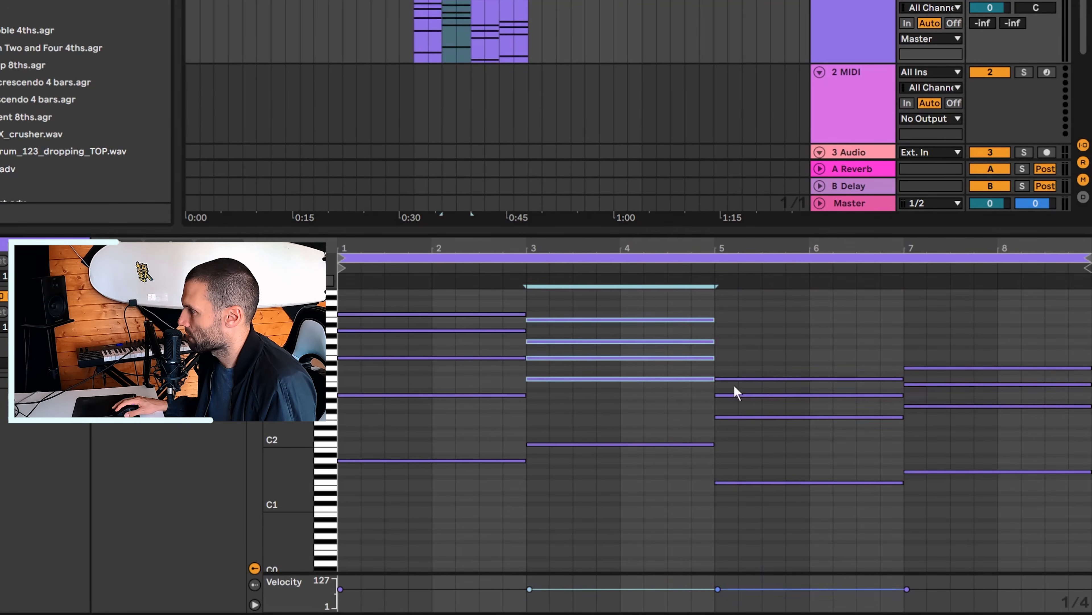
{"action": "left_click_drag", "start_coordinate": [754, 356], "coordinate": [763, 426]}
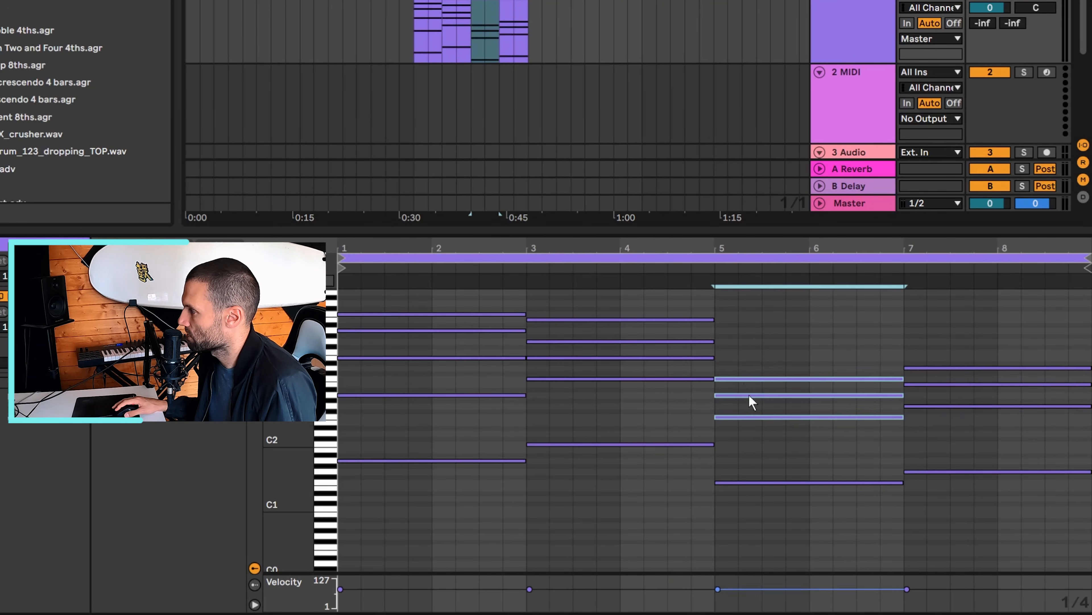
{"action": "left_click", "coordinate": [684, 307]}
{"action": "left_click_drag", "start_coordinate": [682, 306], "coordinate": [701, 391]}
{"action": "left_click_drag", "start_coordinate": [746, 350], "coordinate": [755, 430]}
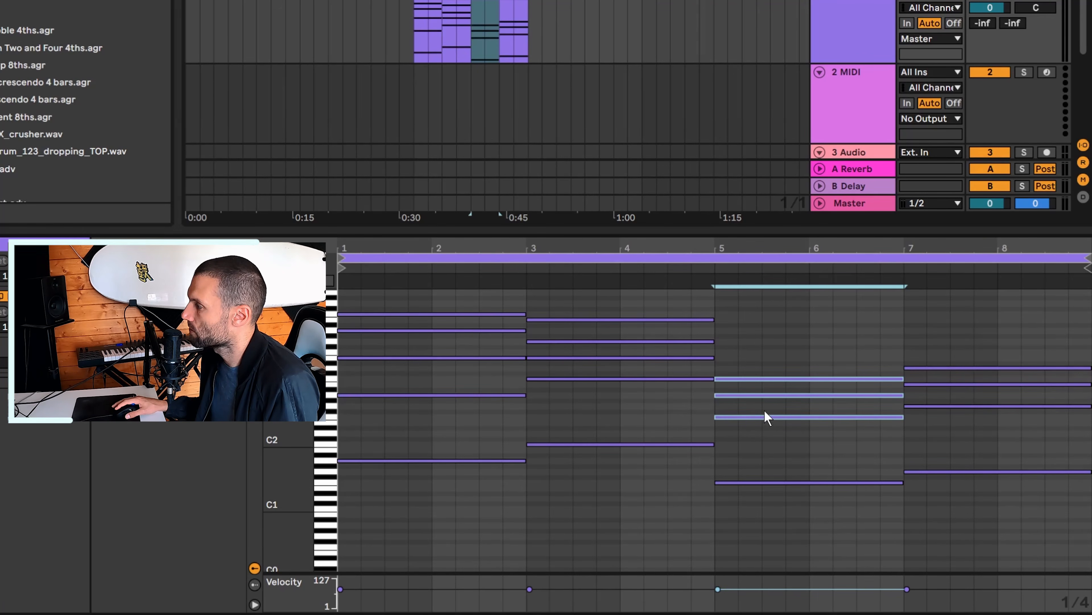
{"action": "left_click", "coordinate": [739, 417]}
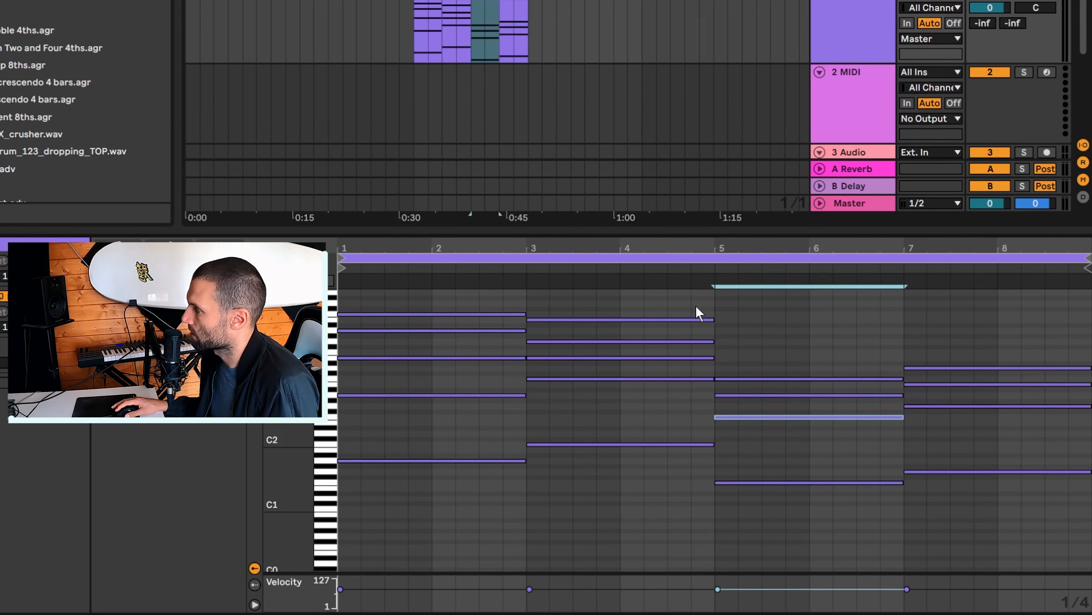
{"action": "left_click_drag", "start_coordinate": [695, 306], "coordinate": [708, 384]}
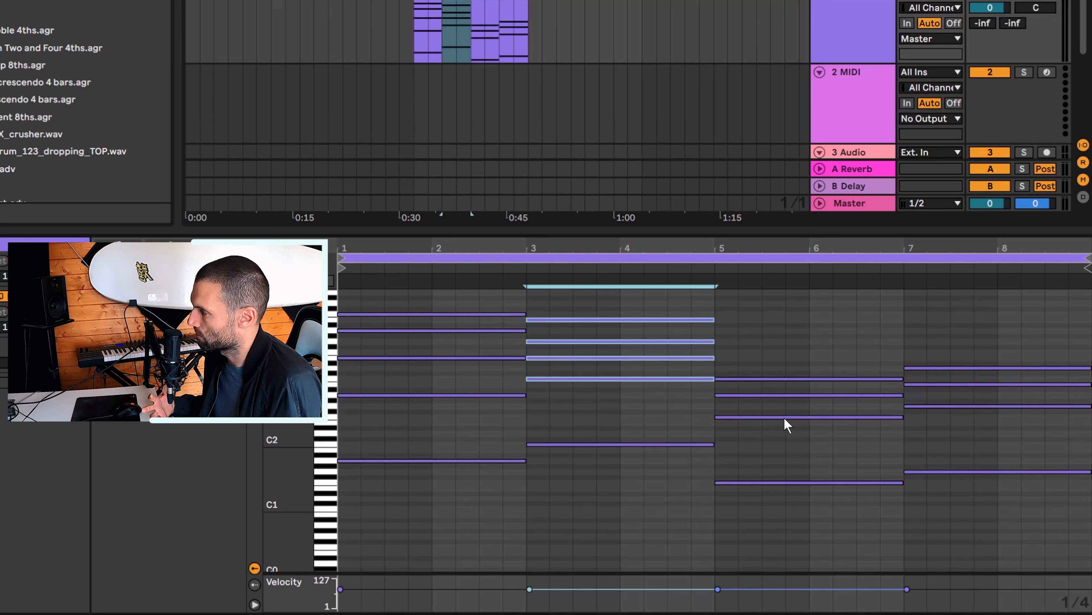
- Move the A2 note of the third chord up one octave to A3 and compare it with the second chord's top note
{"action": "left_click", "coordinate": [747, 421]}
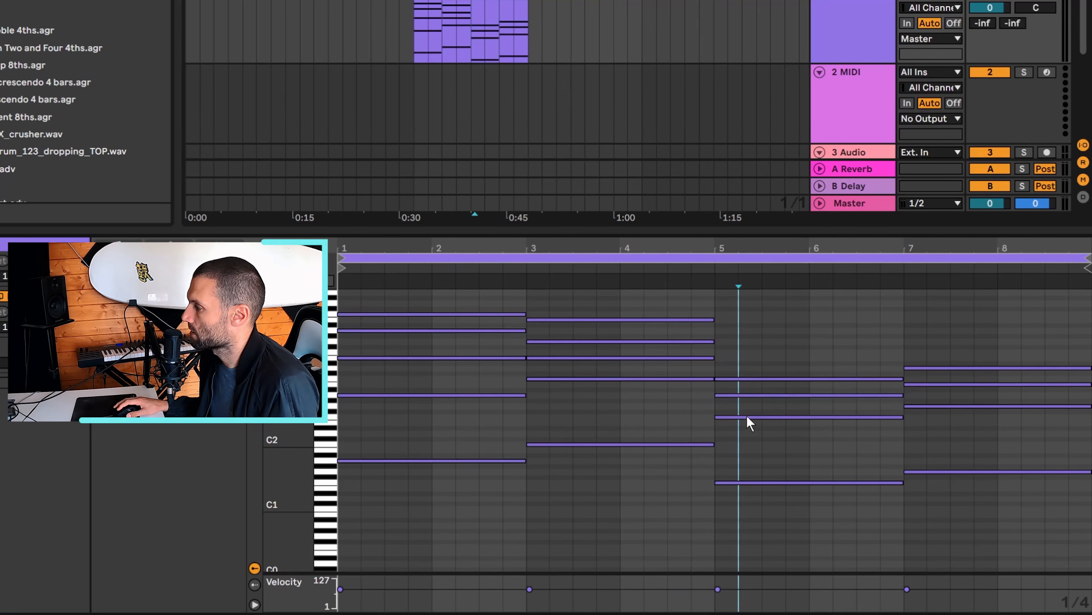
{"action": "left_click", "coordinate": [754, 396]}
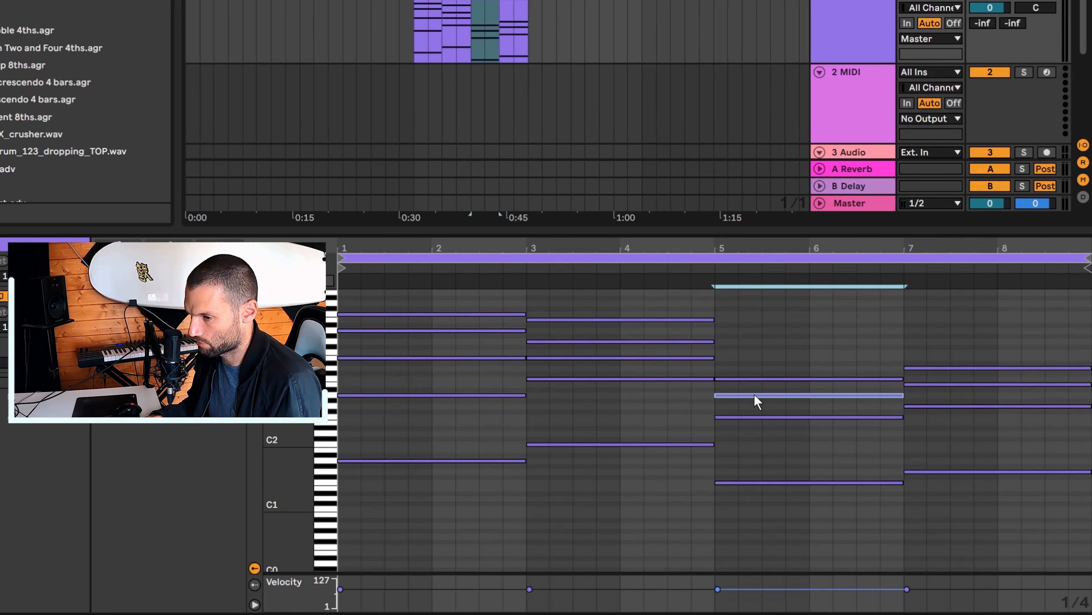
{"action": "key", "text": "shift+Up"}
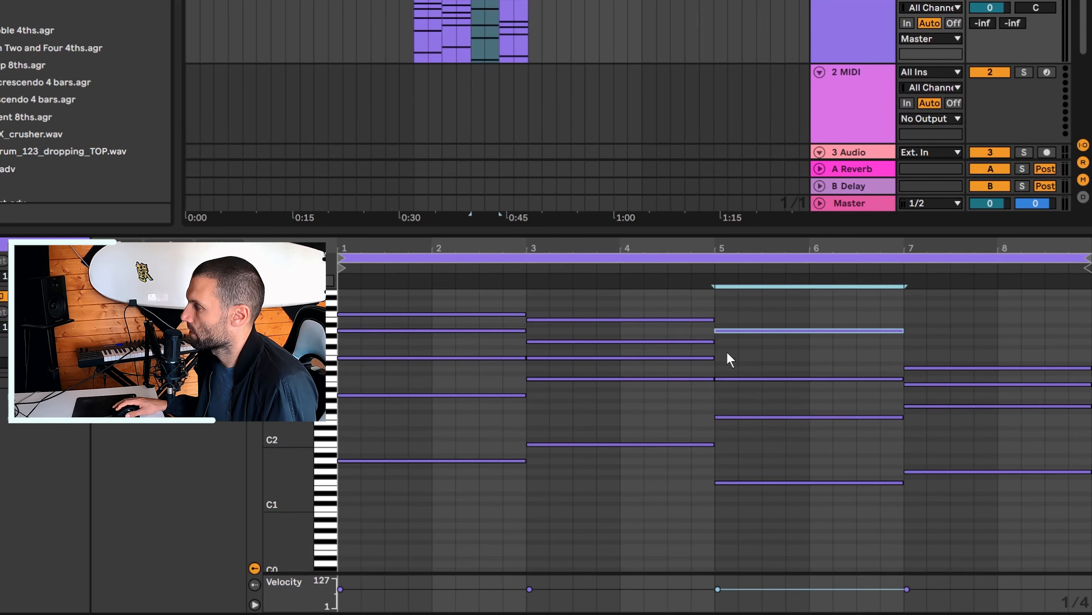
{"action": "left_click", "coordinate": [676, 319]}
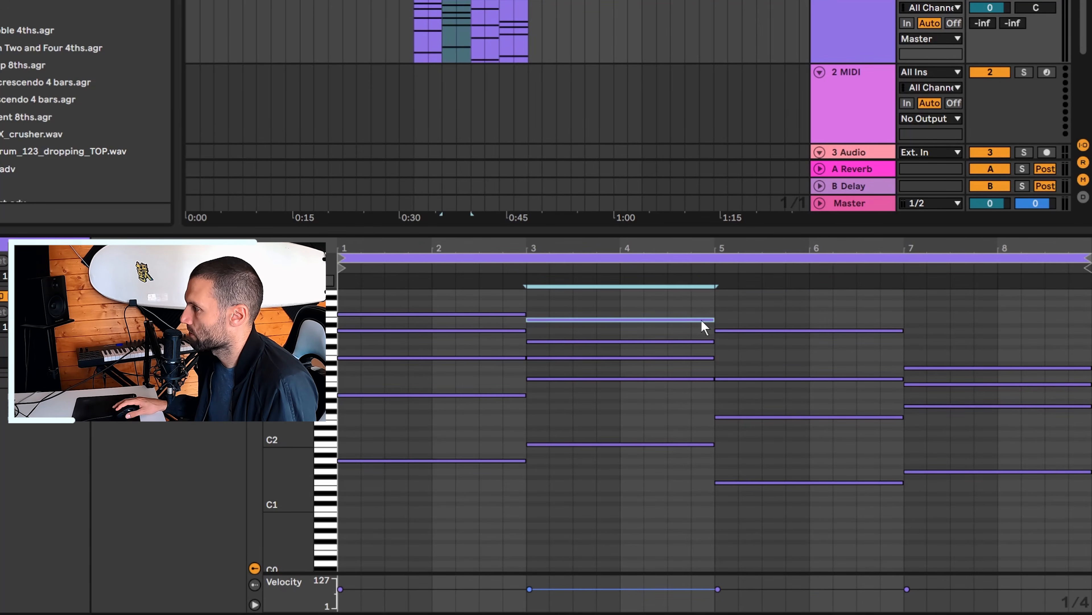
{"action": "left_click", "coordinate": [741, 330]}
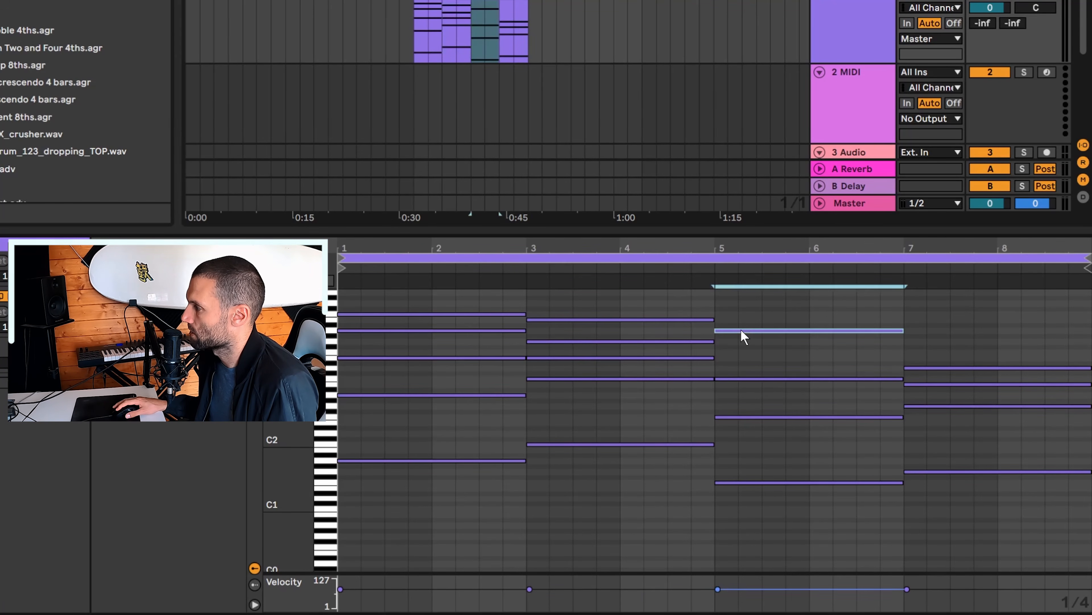
- Duplicate the C3 note of the third chord one octave up to C4
{"action": "left_click", "coordinate": [751, 379]}
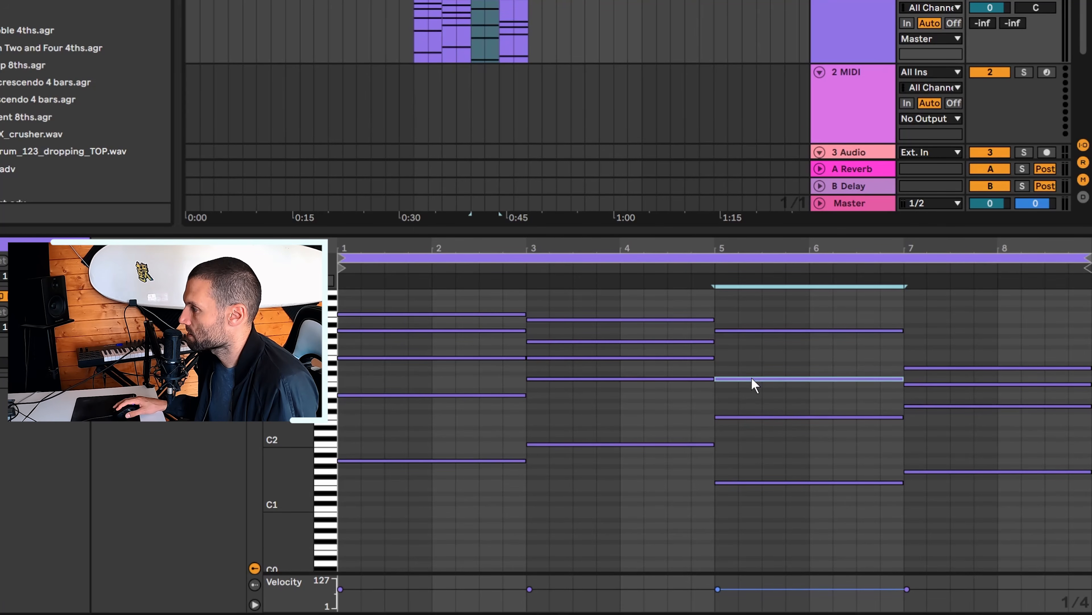
{"action": "left_click", "coordinate": [516, 314]}
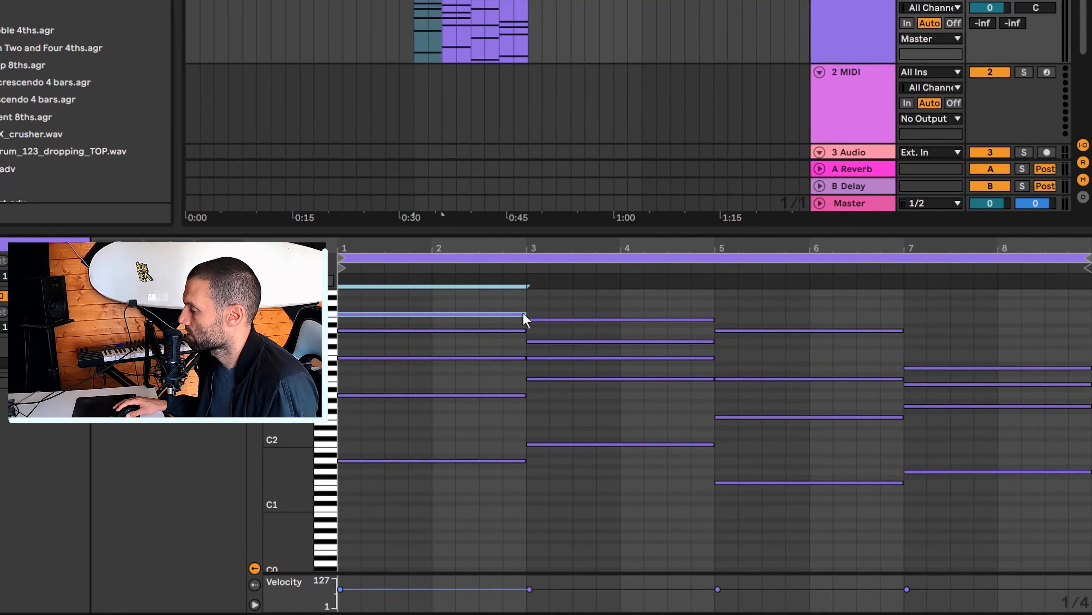
{"action": "left_click", "coordinate": [560, 320]}
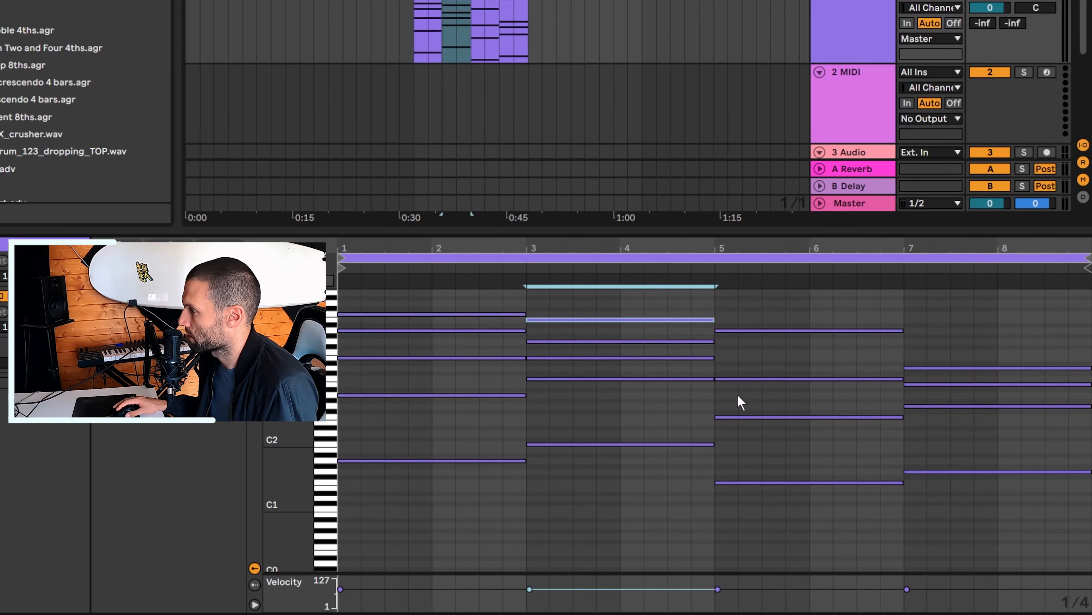
{"action": "left_click_drag", "start_coordinate": [755, 361], "coordinate": [778, 396]}
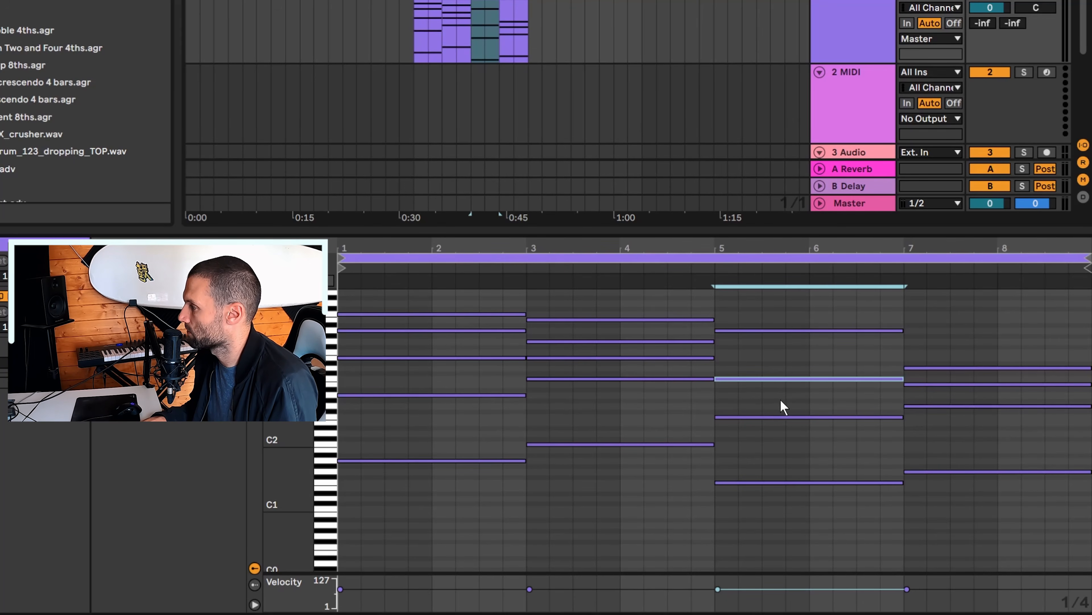
{"action": "key", "text": "ctrl+c"}
{"action": "key", "text": "ctrl+v"}
{"action": "key", "text": "shift+Up"}
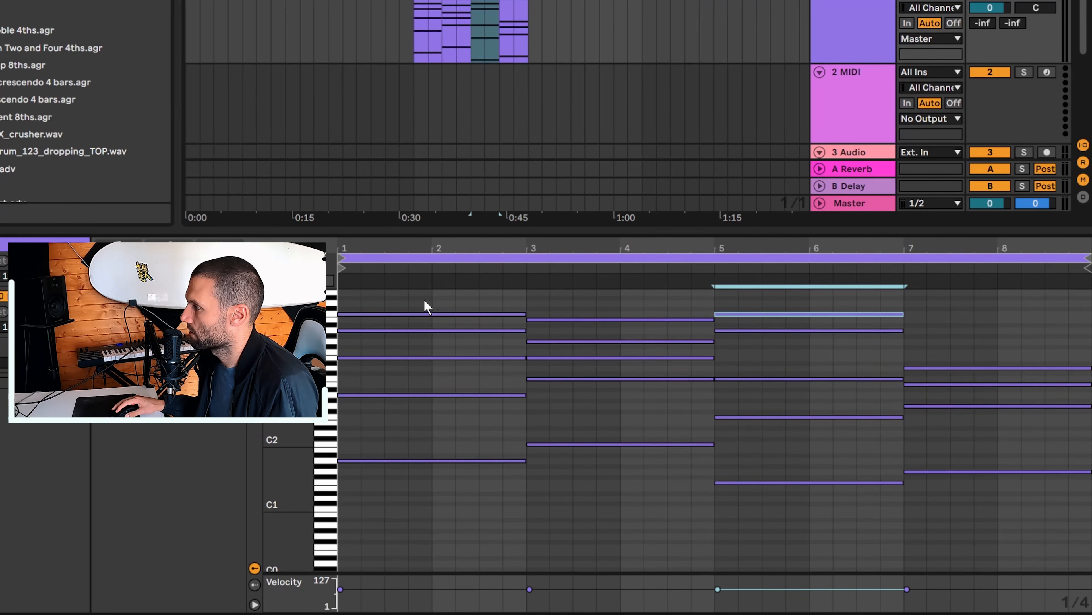
- Compare the top notes of the first three chords and trace the melody line they form
{"action": "left_click_drag", "start_coordinate": [379, 299], "coordinate": [507, 309]}
{"action": "left_click_drag", "start_coordinate": [553, 300], "coordinate": [737, 315]}
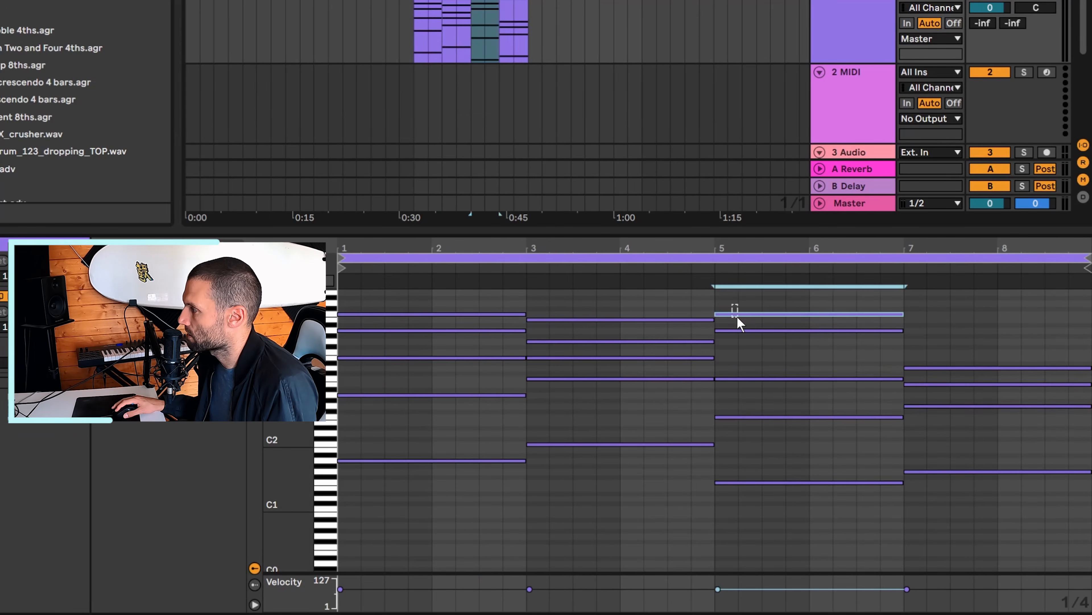
{"action": "left_click", "coordinate": [531, 320]}
{"action": "left_click", "coordinate": [519, 314]}
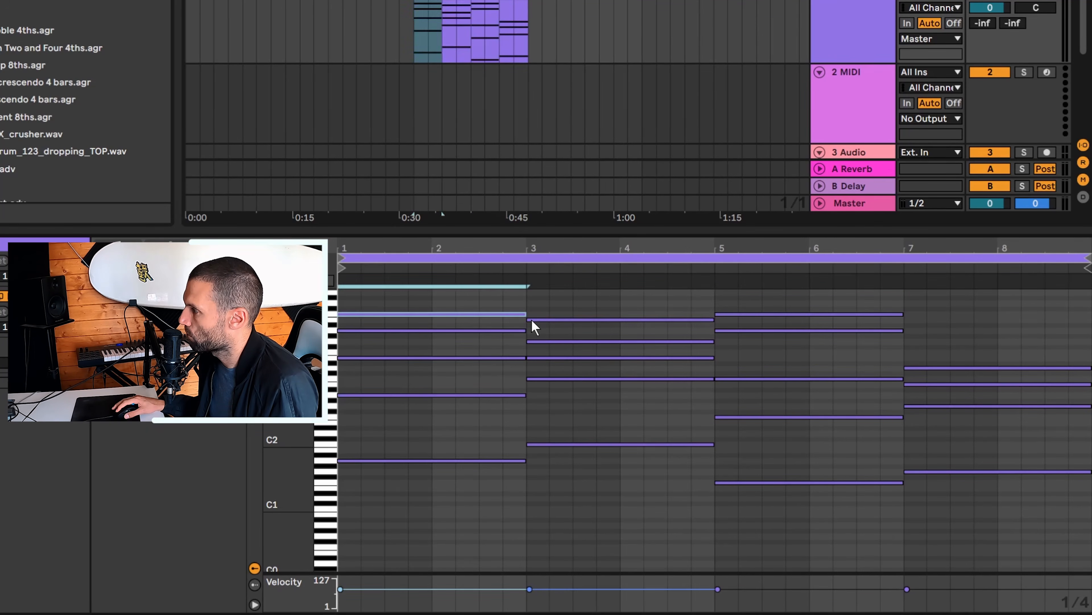
{"action": "left_click", "coordinate": [531, 320]}
{"action": "left_click", "coordinate": [521, 315]}
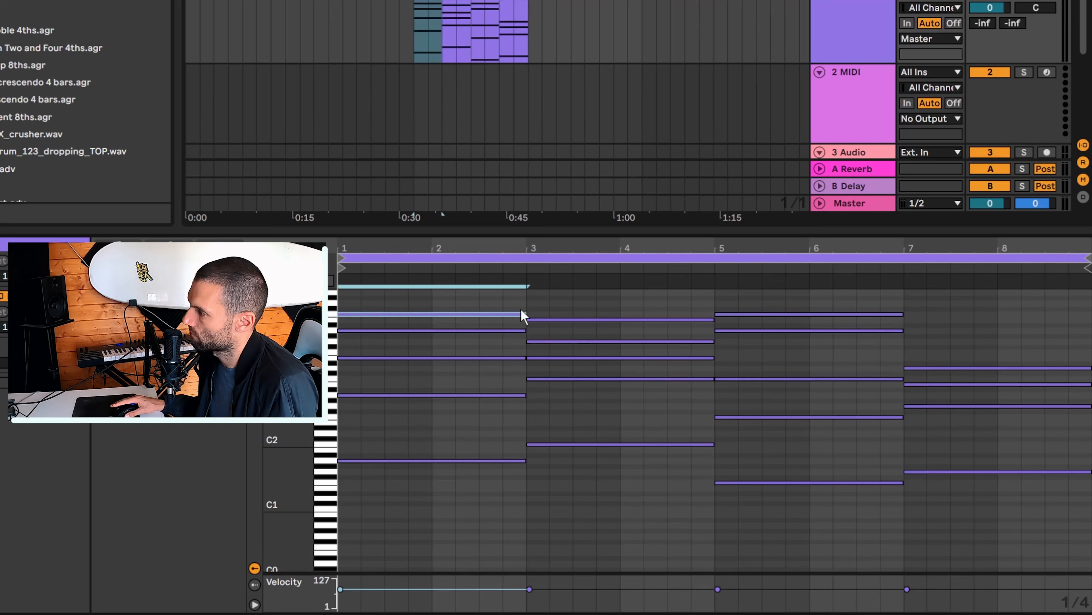
{"action": "left_click", "coordinate": [531, 320]}
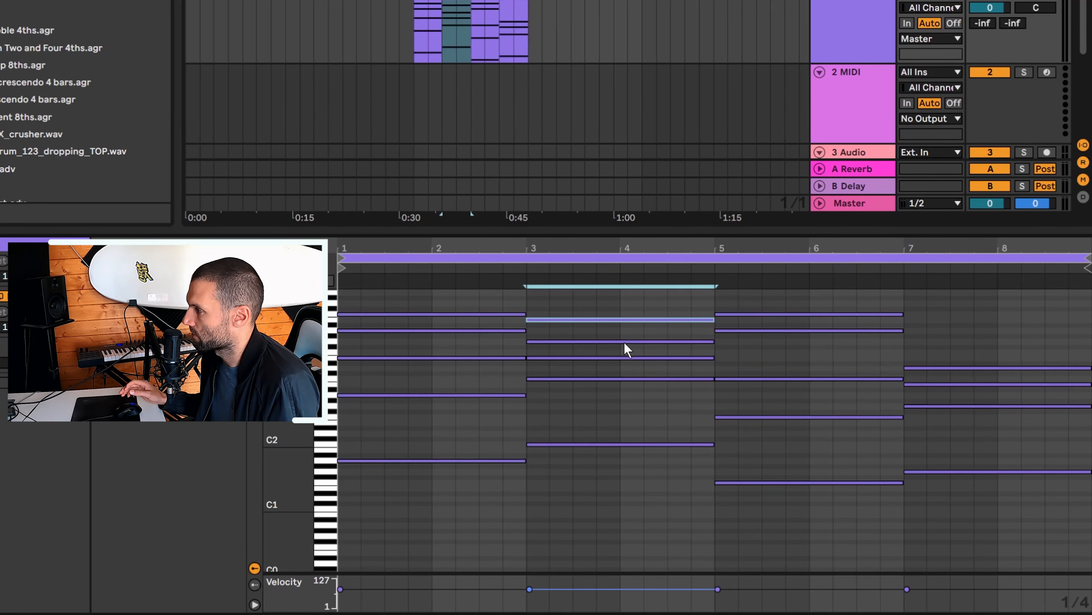
{"action": "left_click", "coordinate": [470, 298]}
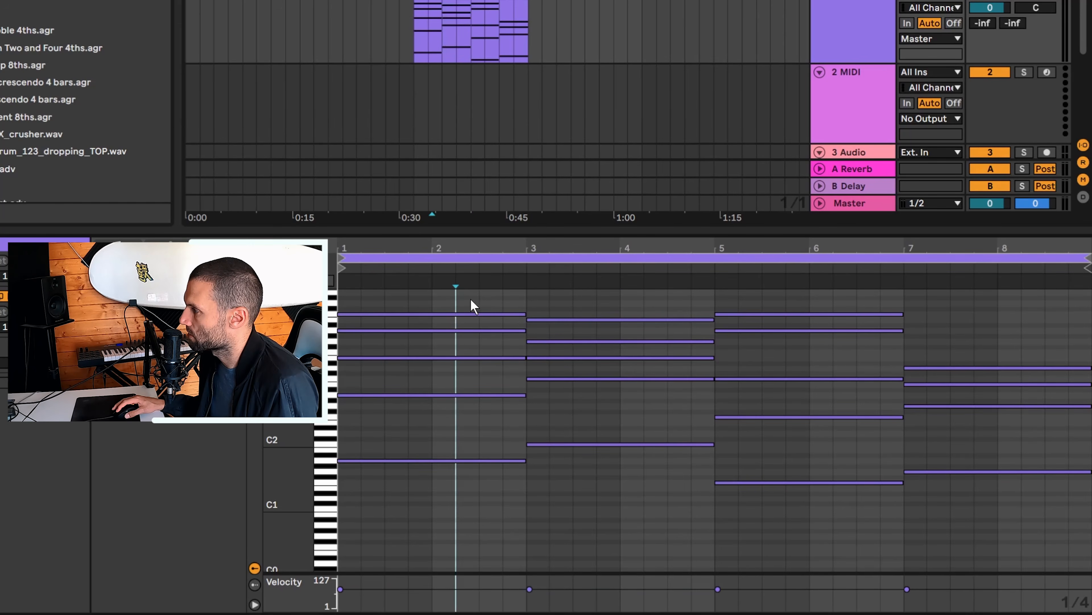
{"action": "left_click", "coordinate": [666, 320]}
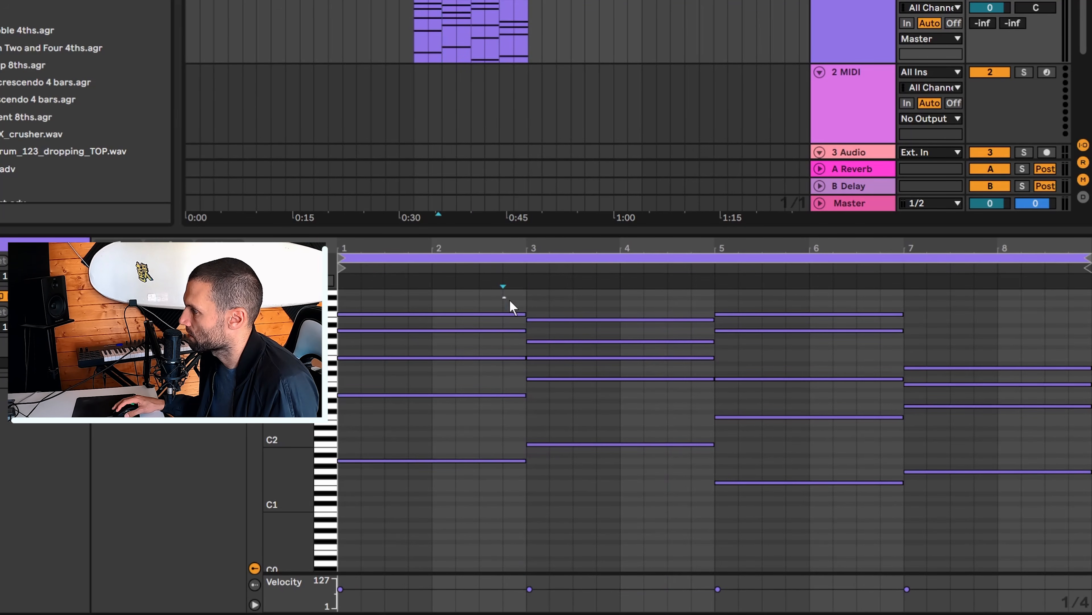
{"action": "left_click", "coordinate": [516, 314]}
{"action": "left_click", "coordinate": [578, 311]}
{"action": "left_click", "coordinate": [581, 319]}
{"action": "left_click", "coordinate": [755, 314]}
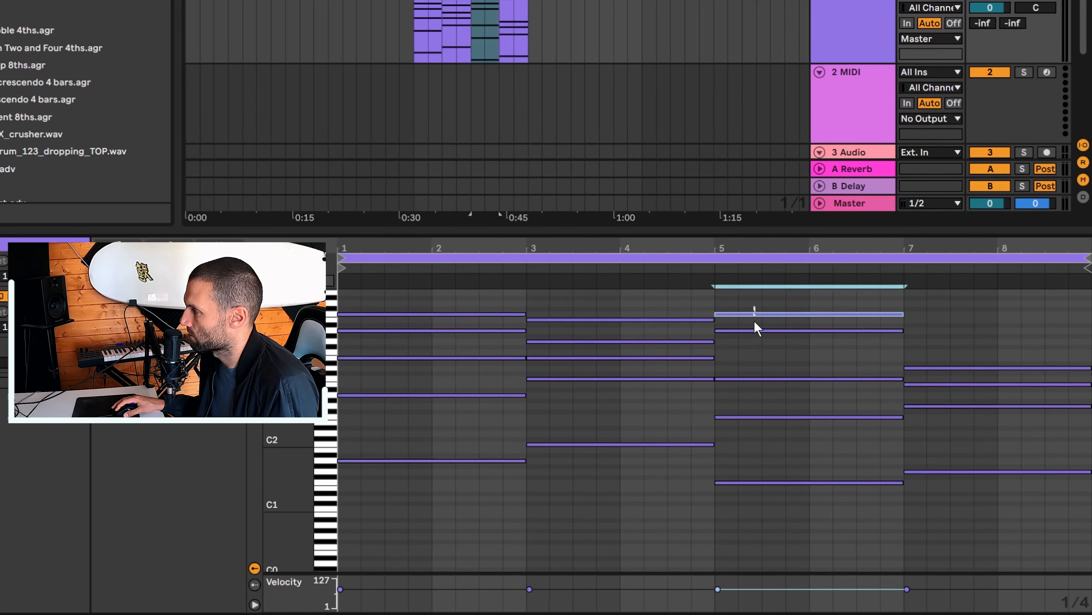
- Move the B2 note of the fourth chord up one octave to B3 and trace the top-note line across all four chords
{"action": "left_click", "coordinate": [432, 268]}
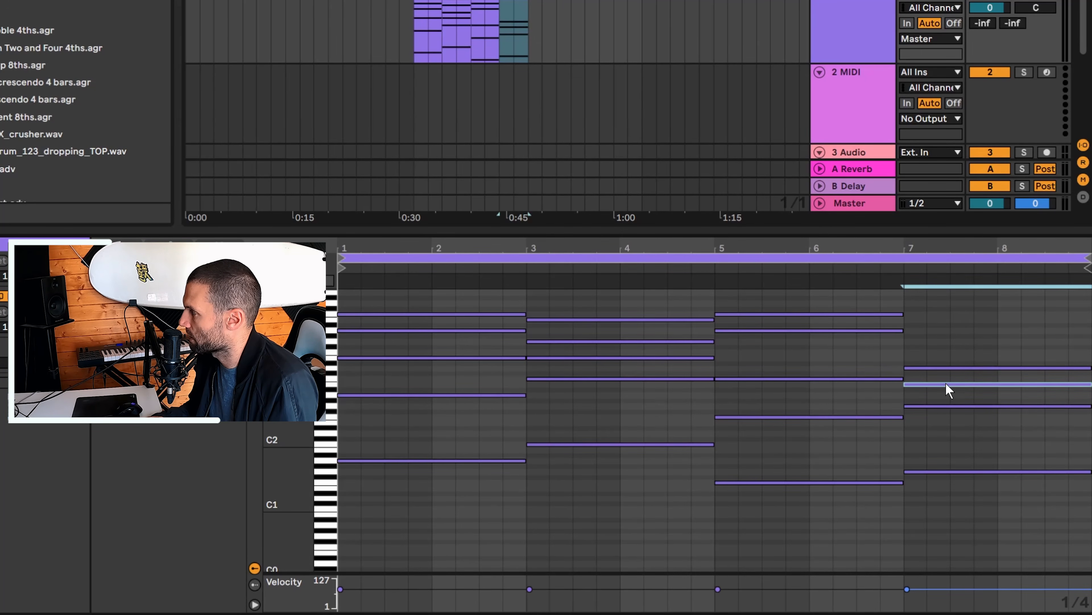
{"action": "key", "text": "shift+Up"}
{"action": "left_click", "coordinate": [505, 314]}
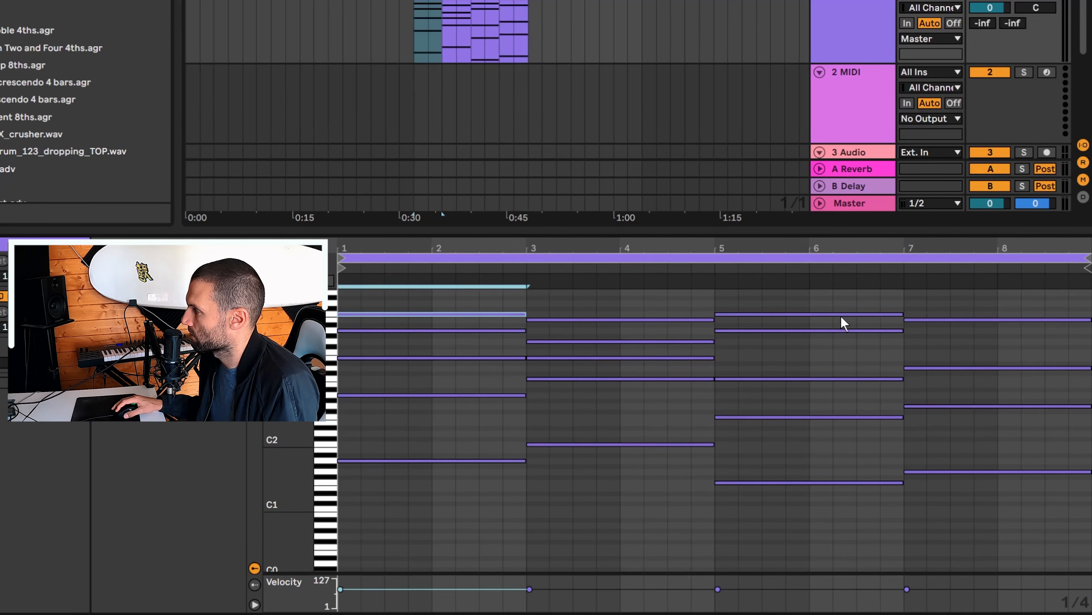
{"action": "left_click_drag", "start_coordinate": [472, 297], "coordinate": [618, 319]}
{"action": "left_click_drag", "start_coordinate": [710, 321], "coordinate": [930, 321]}
{"action": "left_click", "coordinate": [501, 299]}
{"action": "left_click_drag", "start_coordinate": [477, 297], "coordinate": [498, 300]}
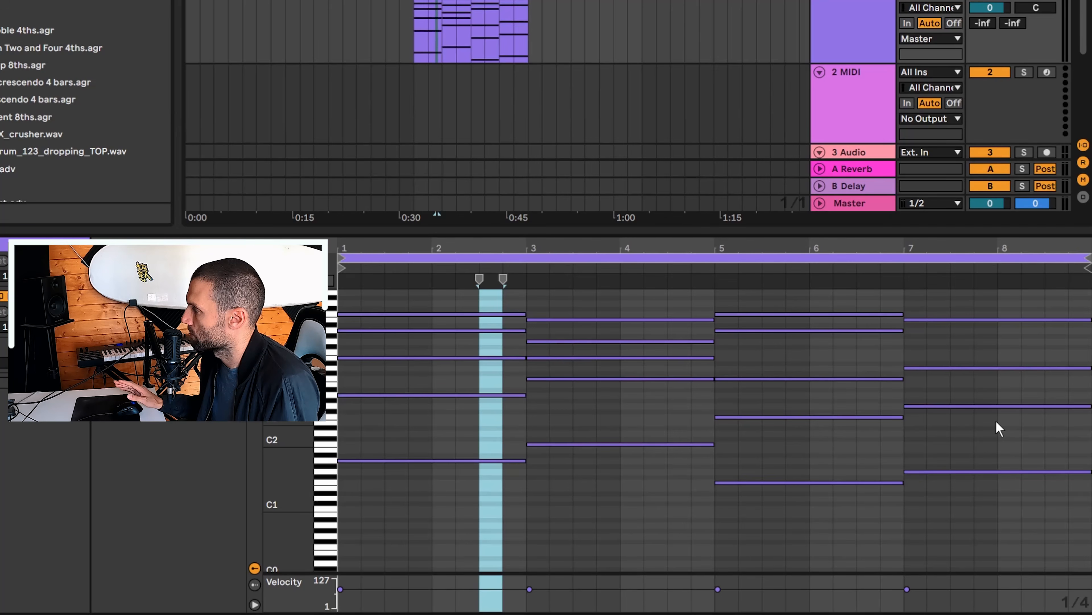
- Duplicate the G2 note of the fourth chord one octave up to G3 and select the chord's two top notes
{"action": "left_click", "coordinate": [932, 406]}
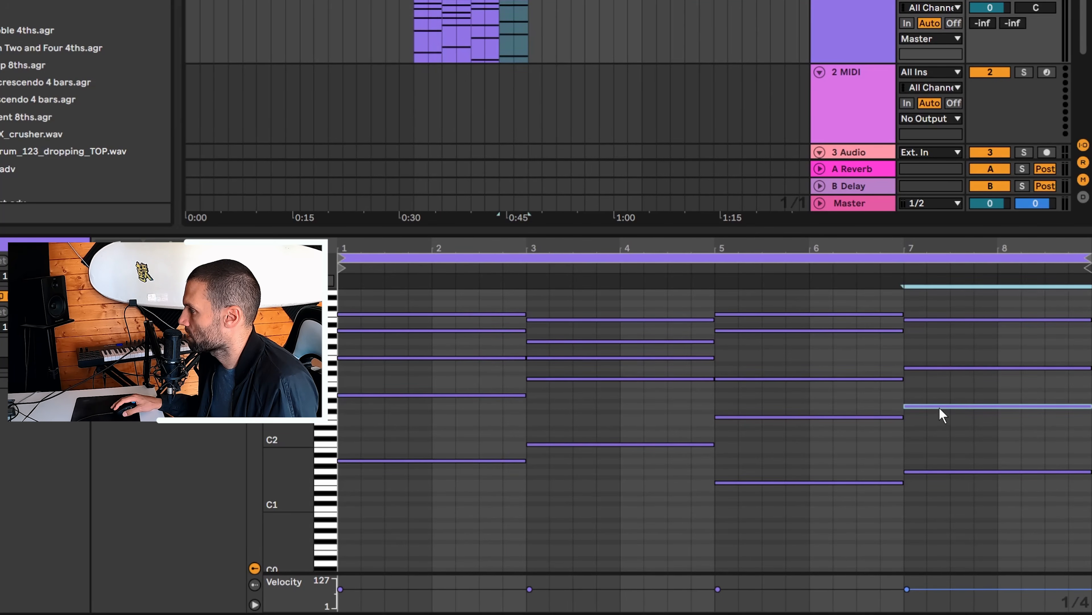
{"action": "key", "text": "shift+Up"}
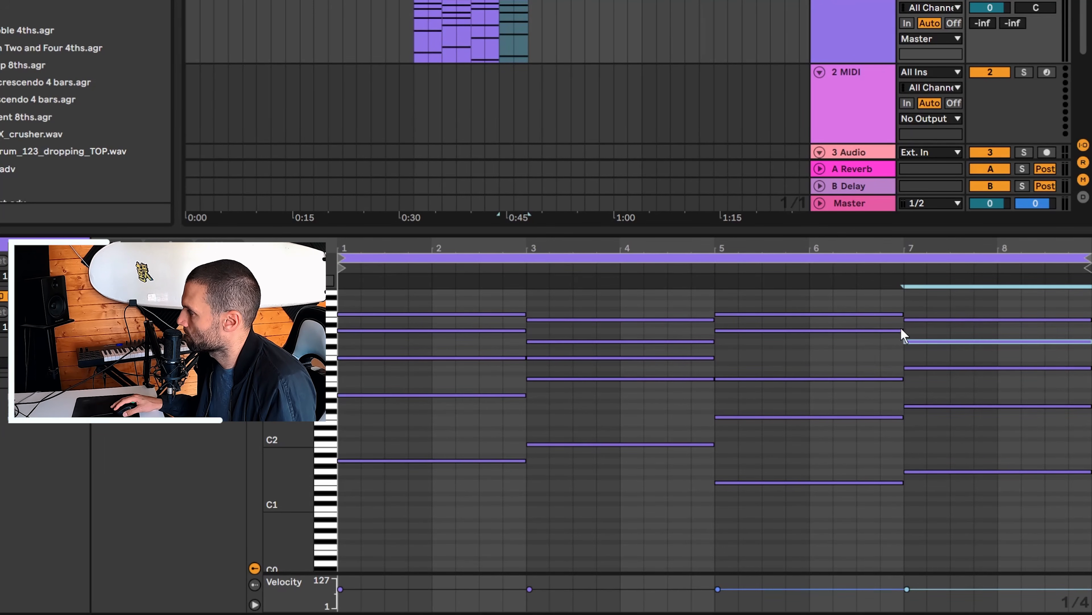
{"action": "left_click_drag", "start_coordinate": [877, 304], "coordinate": [936, 349]}
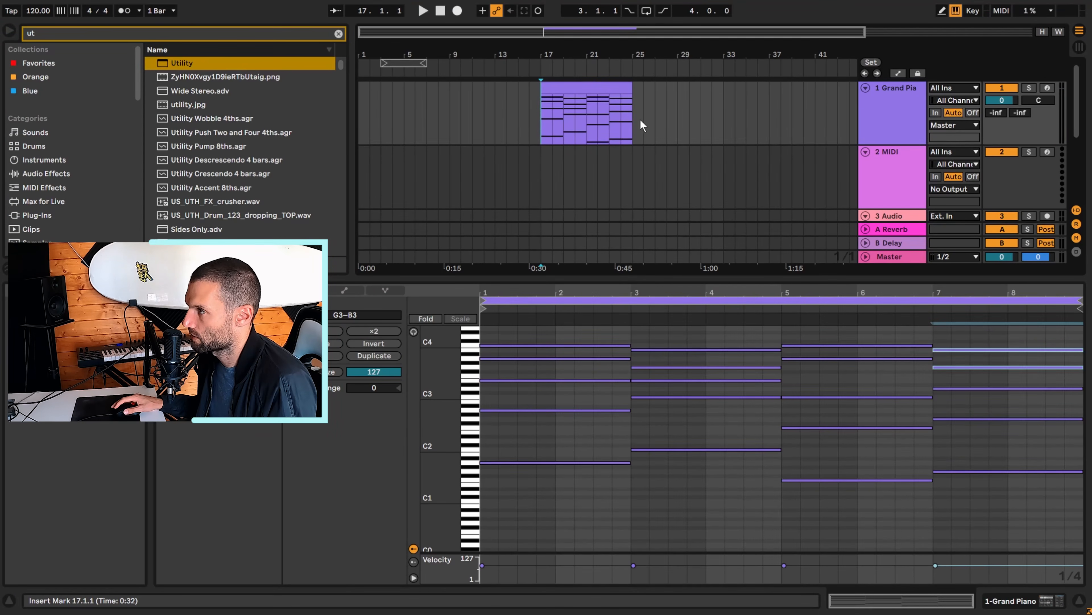
- Play the progression from bar 17, skipping ahead to the second, third and fourth chords at bars 19, 21 and 23
{"action": "key", "text": "space"}
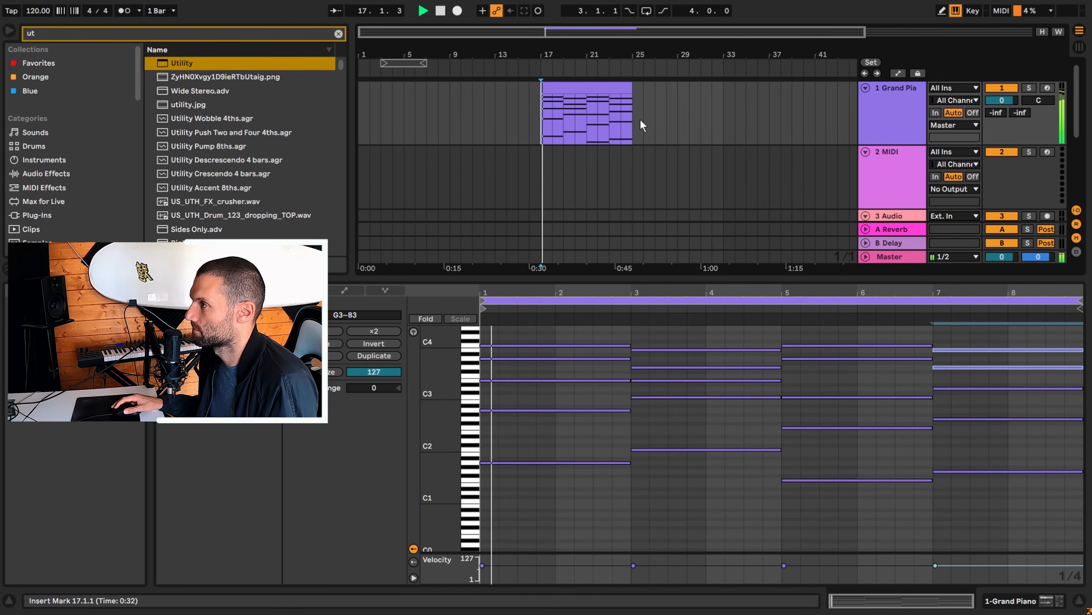
{"action": "left_click", "coordinate": [573, 121]}
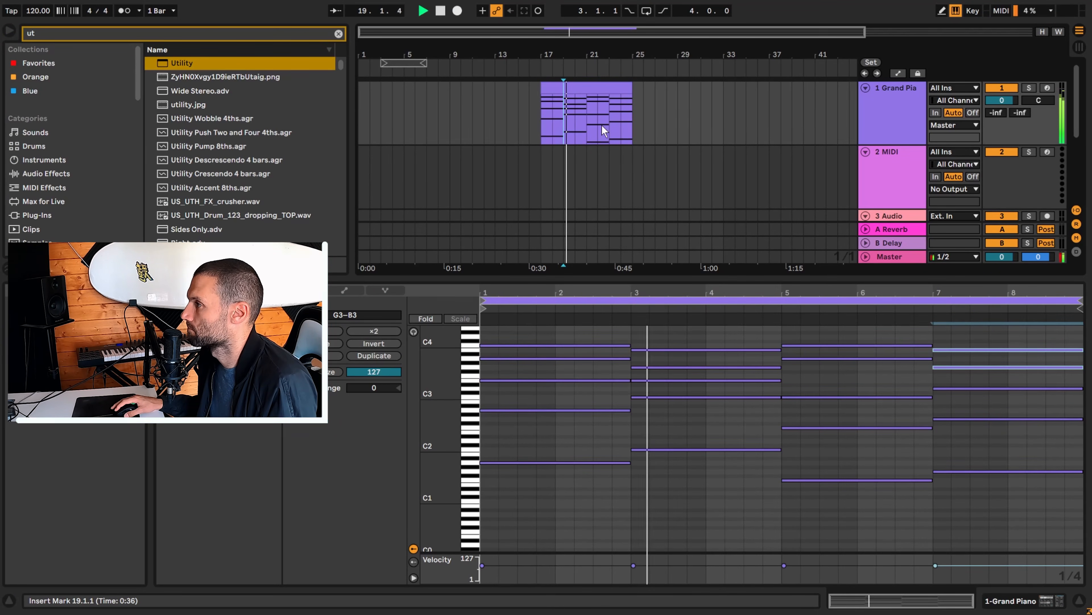
{"action": "left_click", "coordinate": [588, 125]}
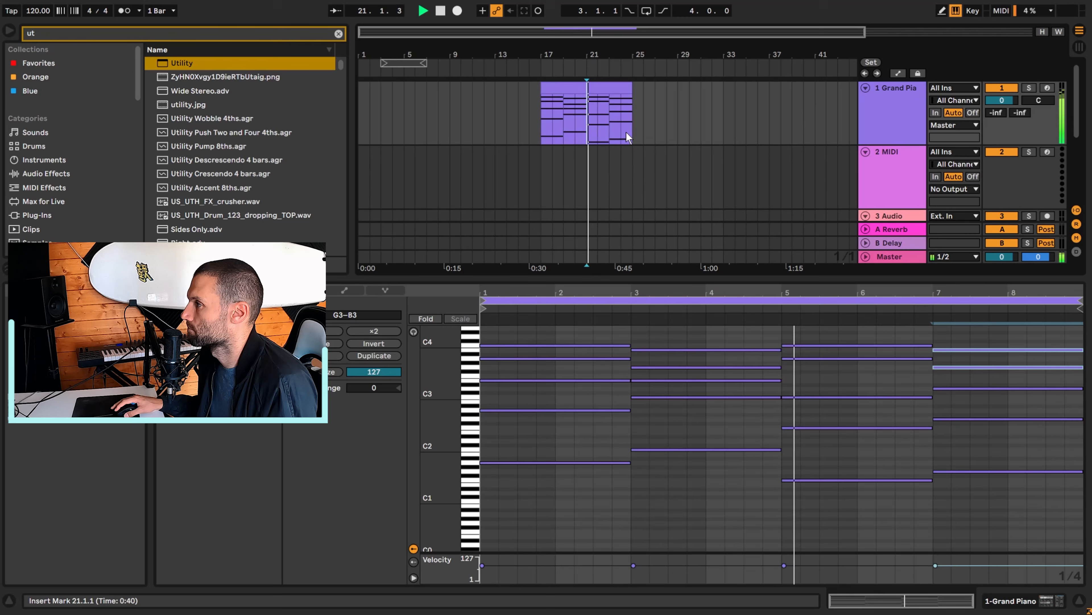
{"action": "left_click", "coordinate": [610, 126]}
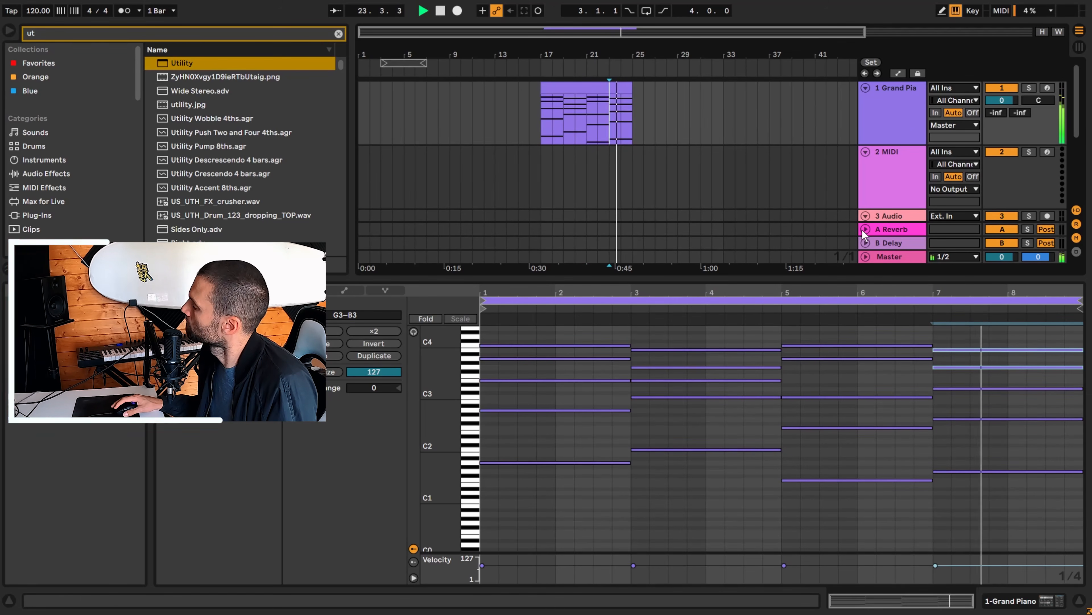
{"action": "key", "text": "space"}
- Replace the Grand Piano on the first track with the Atmos Pad preset from the Pad sounds
{"action": "double_click", "coordinate": [890, 130]}
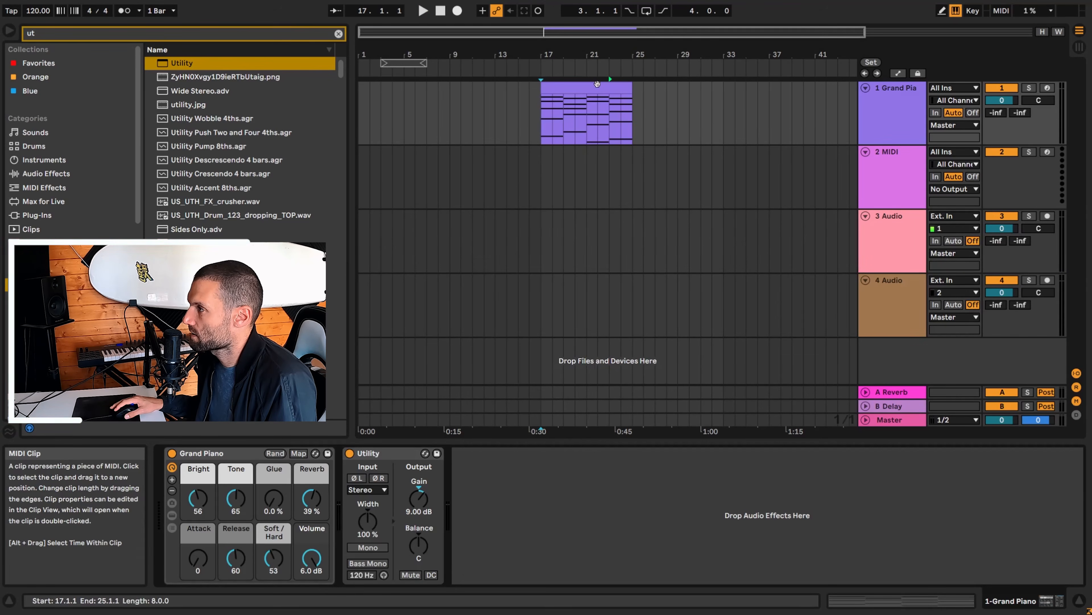
{"action": "double_click", "coordinate": [604, 87]}
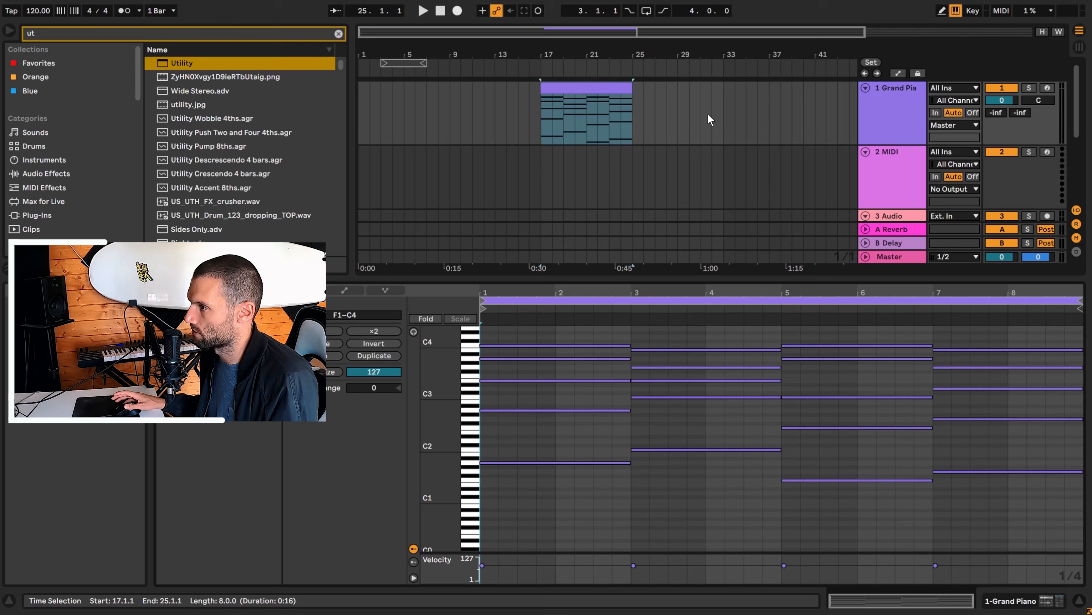
{"action": "scroll", "coordinate": [105, 161], "scroll_direction": "down", "scroll_amount": 3}
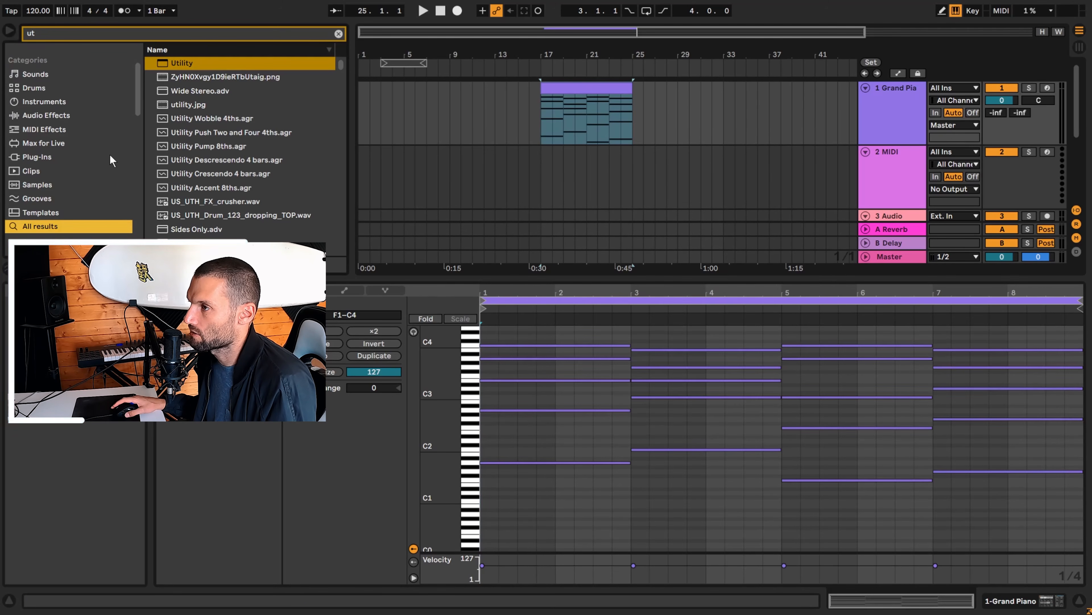
{"action": "left_click", "coordinate": [40, 74]}
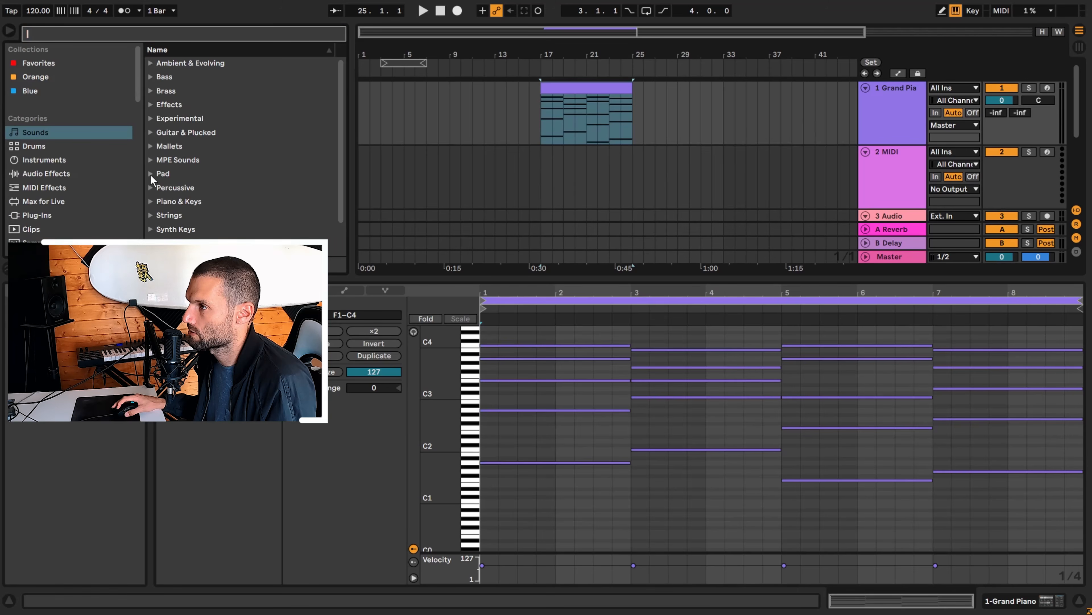
{"action": "left_click", "coordinate": [161, 173]}
{"action": "scroll", "coordinate": [250, 198], "scroll_direction": "down", "scroll_amount": 3}
{"action": "scroll", "coordinate": [250, 198], "scroll_direction": "down", "scroll_amount": 4}
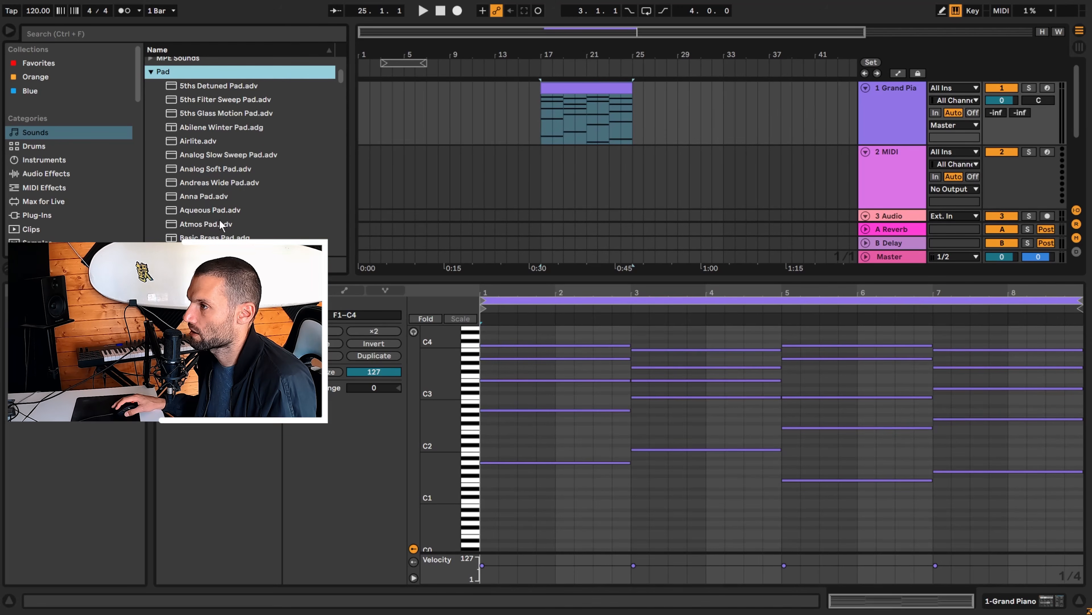
{"action": "left_click", "coordinate": [211, 222]}
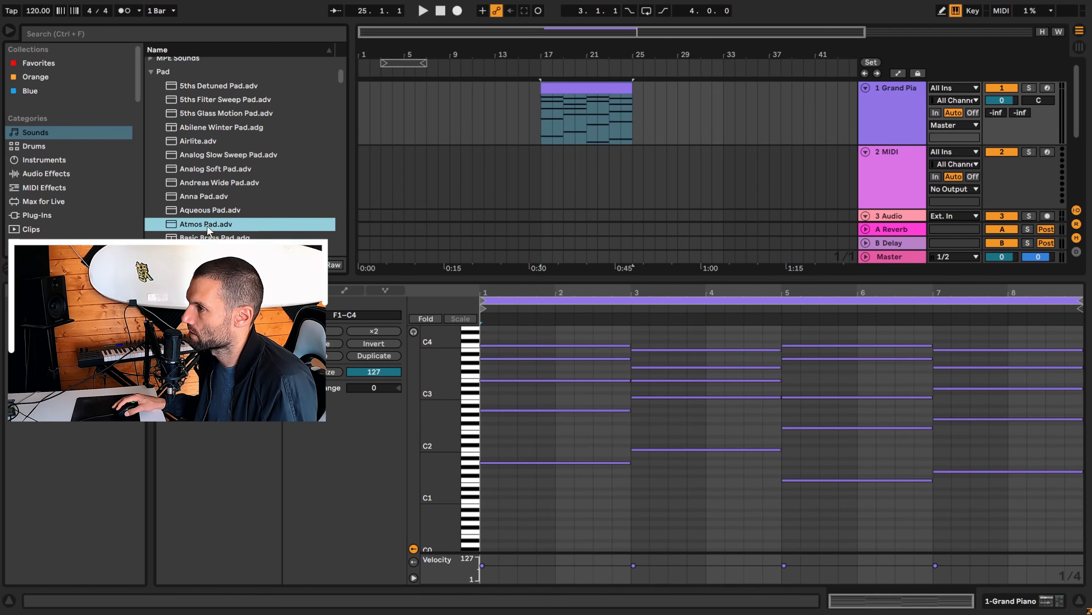
{"action": "double_click", "coordinate": [249, 230]}
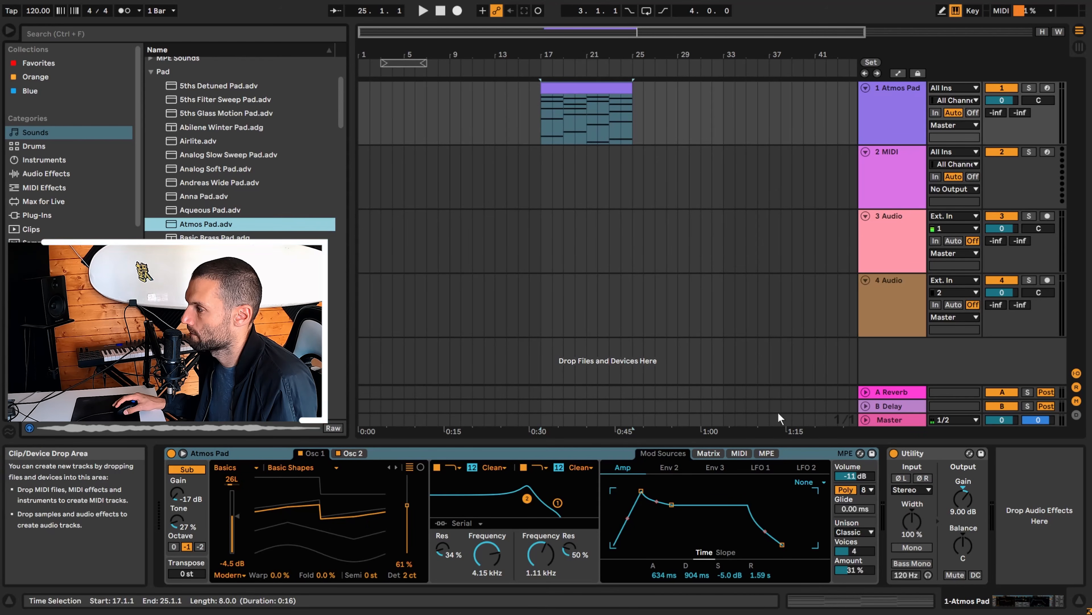
- Deactivate the Utility effect on the Atmos Pad track and play the progression with the pad sound
{"action": "left_click", "coordinate": [894, 454]}
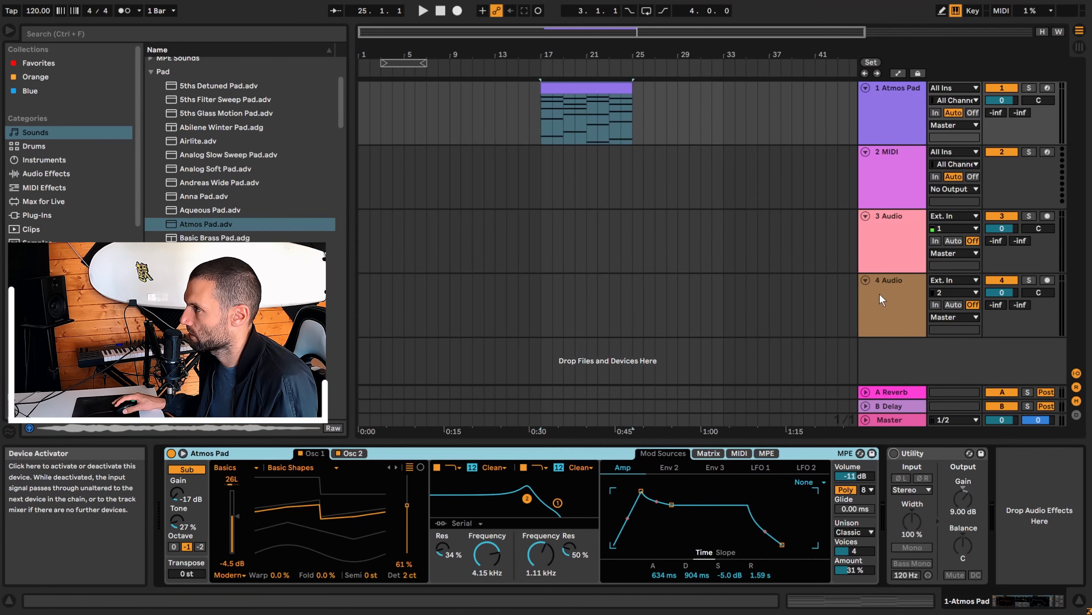
{"action": "key", "text": "space"}
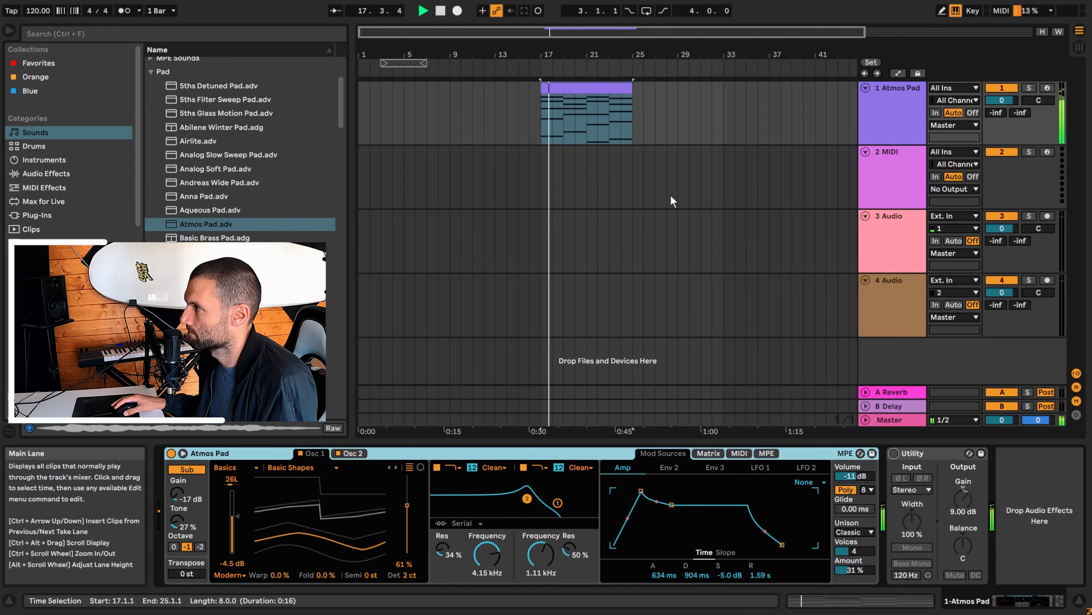